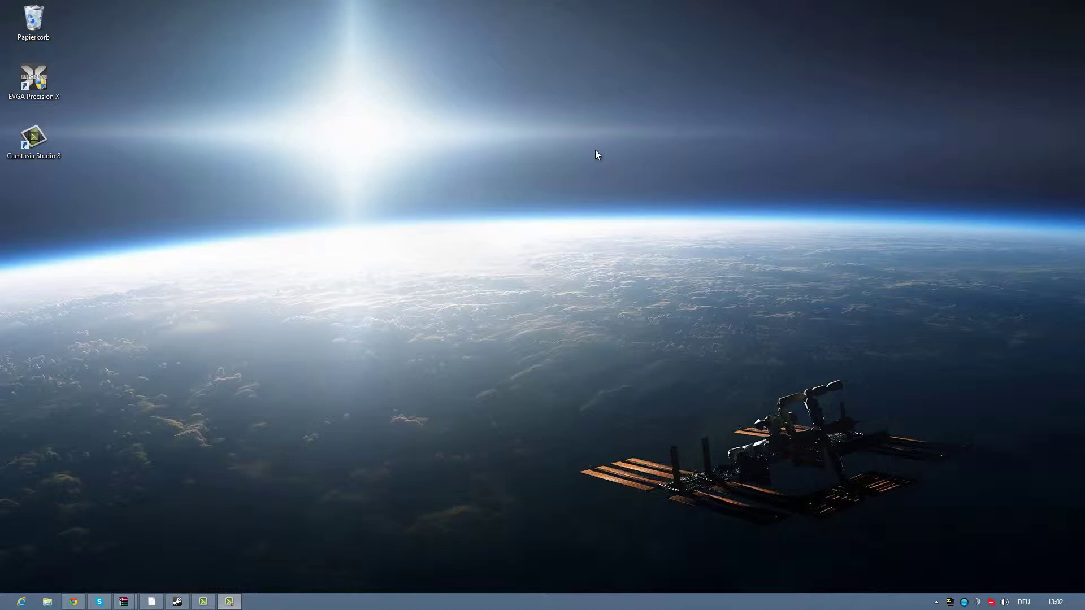
# - Launch Adobe Premiere Pro CS6 from its tile on the Windows 8 Start screen
pyautogui.click(11, 602)
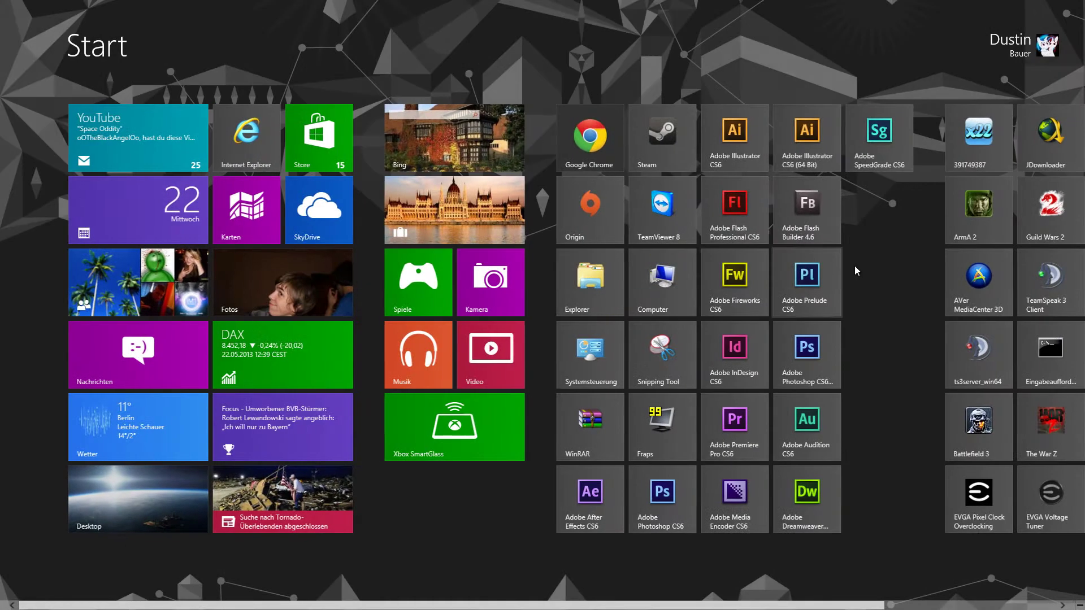
pyautogui.scroll(-3, 900, 377)
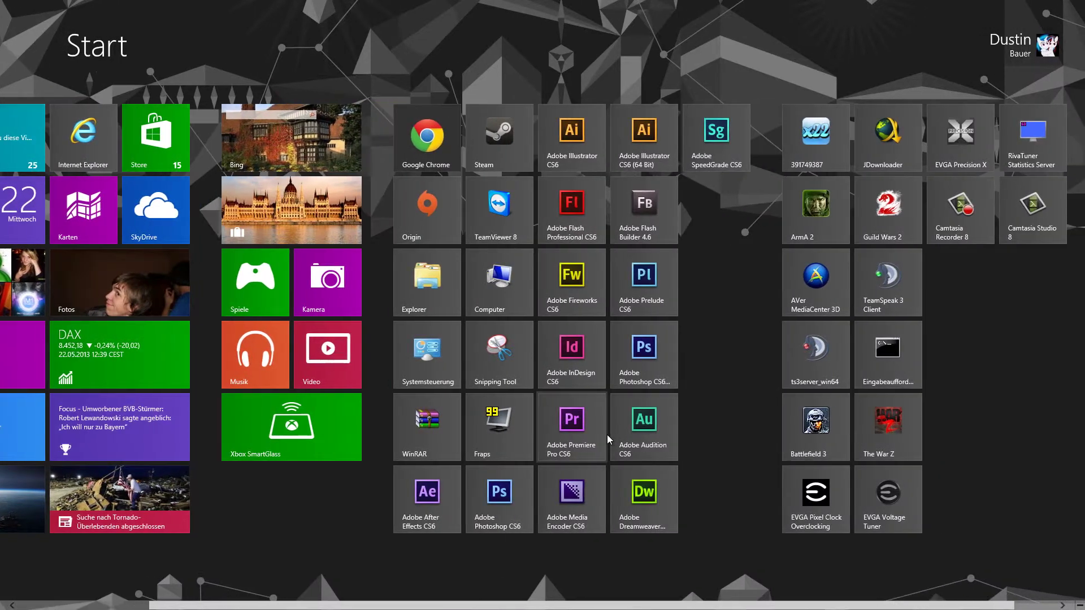
pyautogui.click(555, 422)
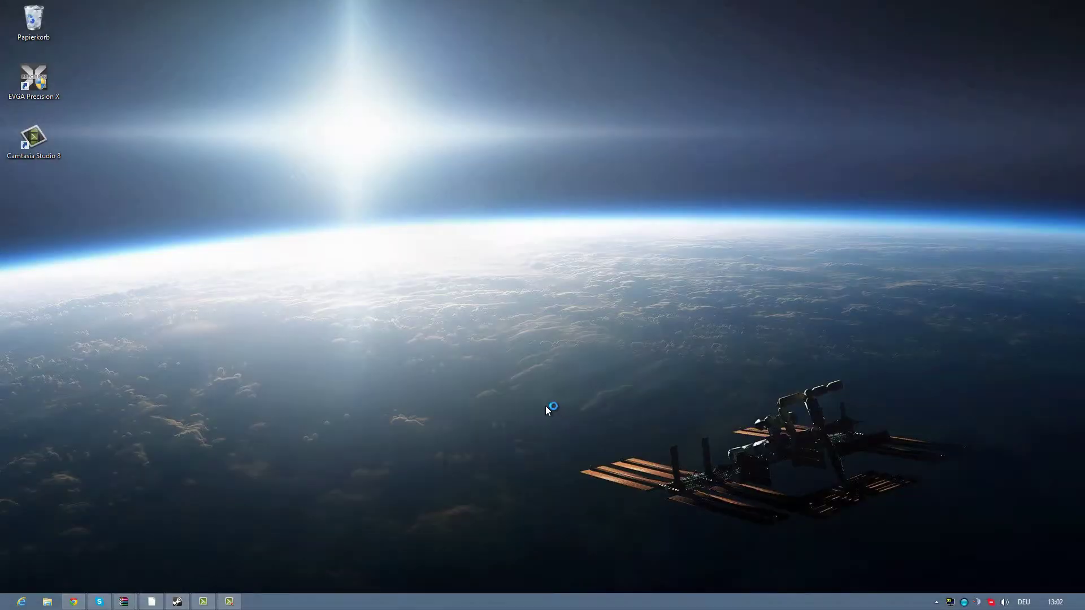
pyautogui.rightClick(606, 602)
# - Open Task Manager and display the CPU details on its Performance (Leistung) page
pyautogui.click(649, 569)
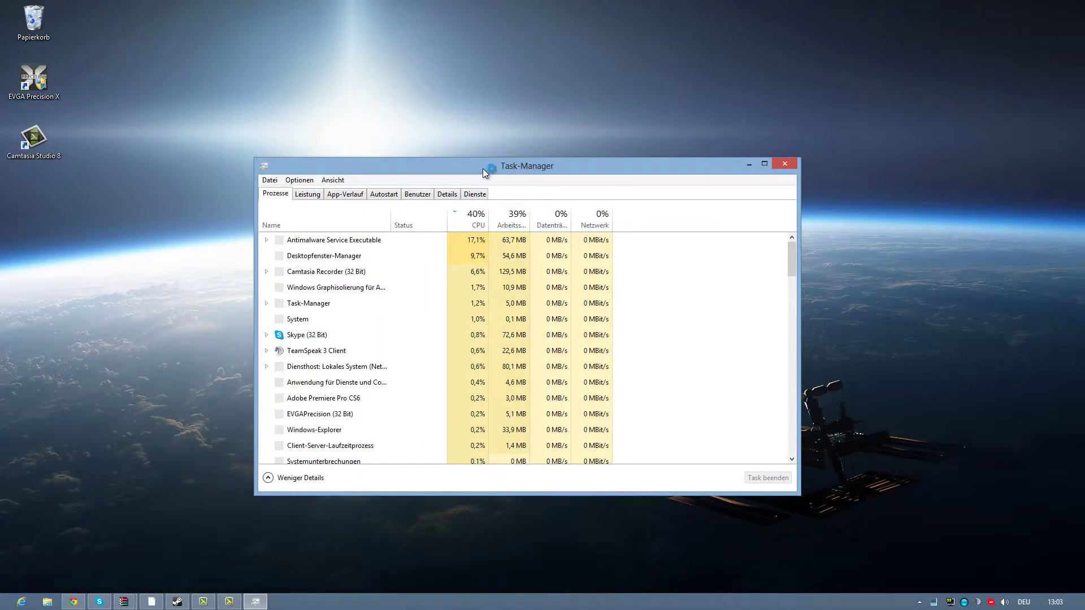
pyautogui.moveTo(483, 169); pyautogui.dragTo(533, 166)
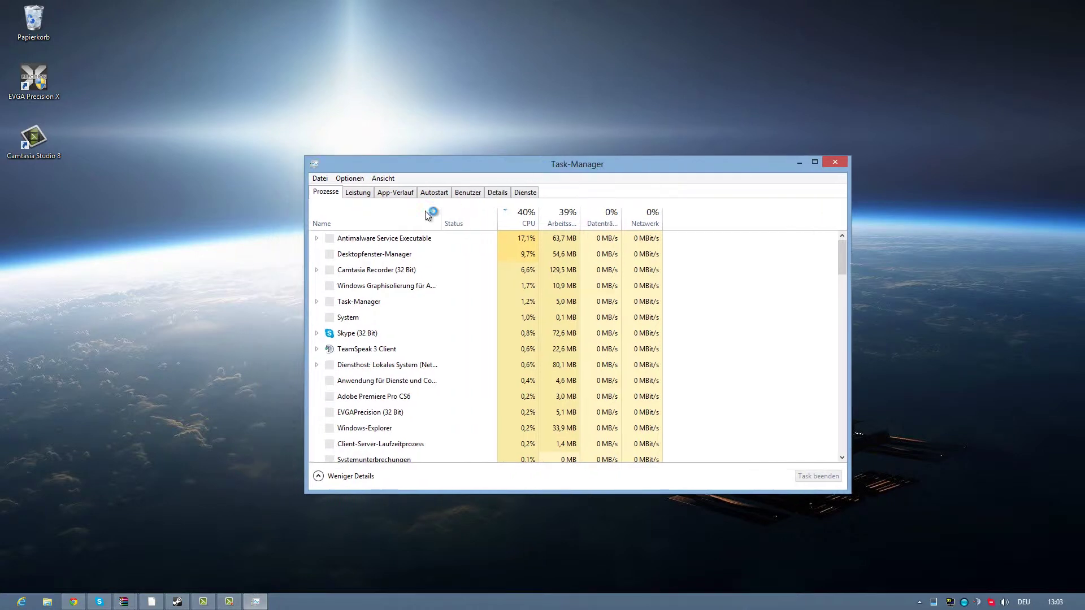
pyautogui.click(358, 194)
pyautogui.click(359, 230)
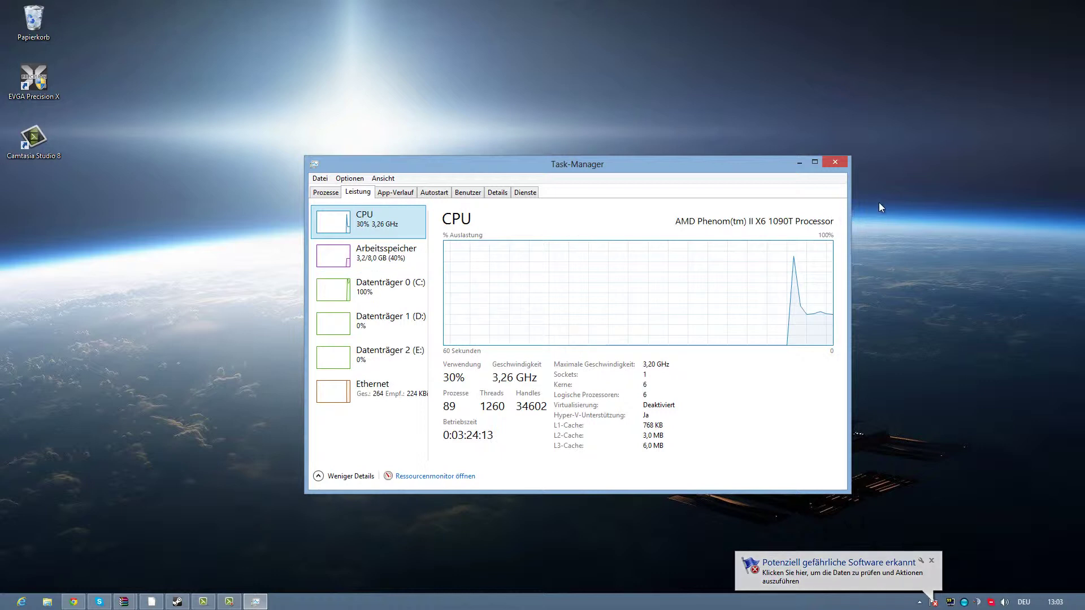
# - Minimize Task Manager, dismiss the Defender warning, and start a new Premiere project
pyautogui.click(797, 162)
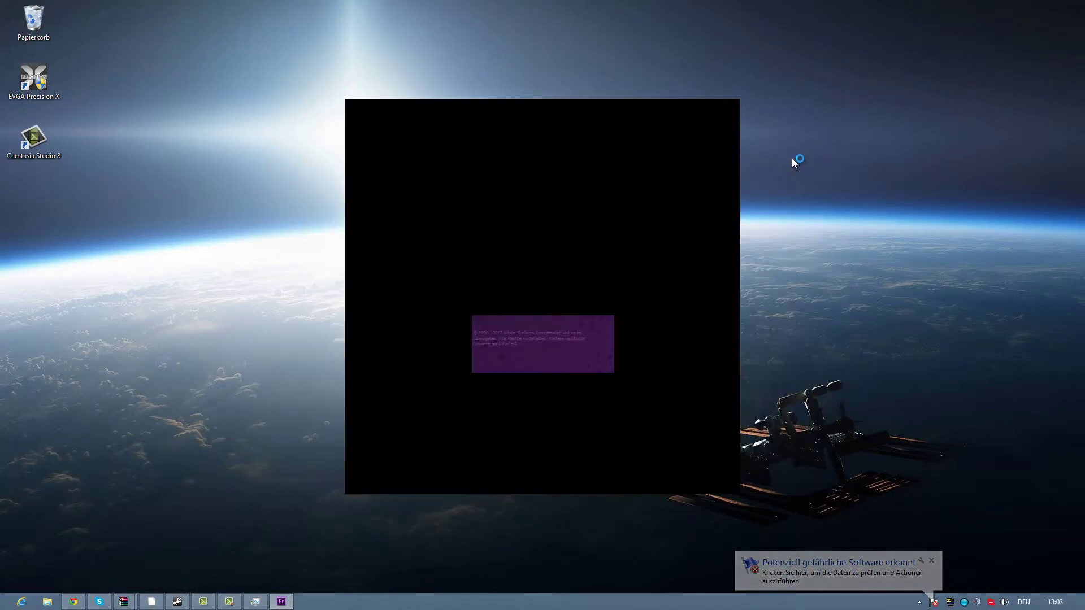
pyautogui.click(931, 560)
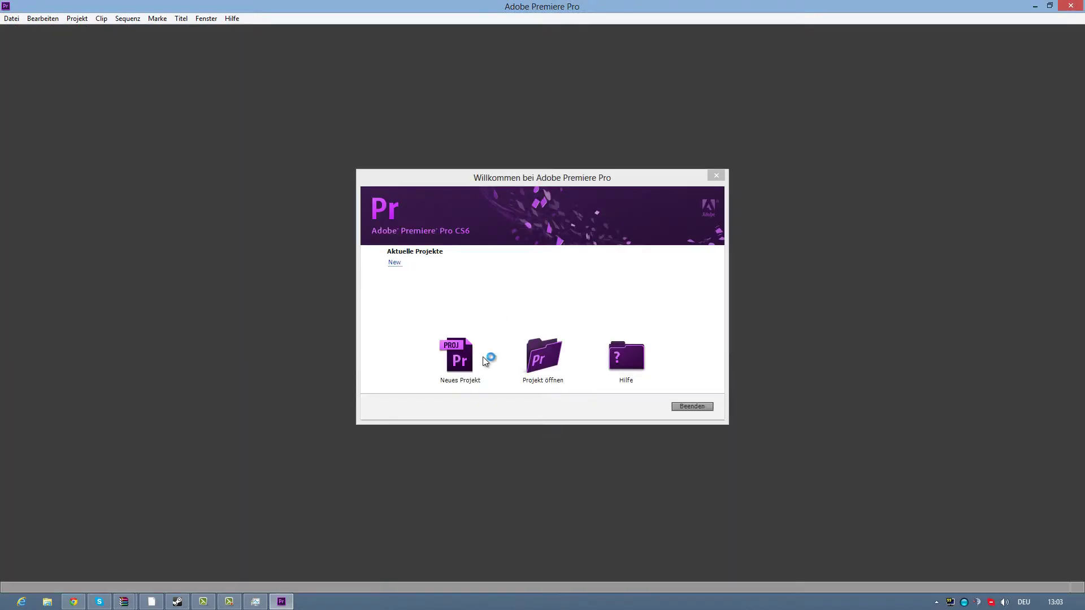
pyautogui.click(471, 362)
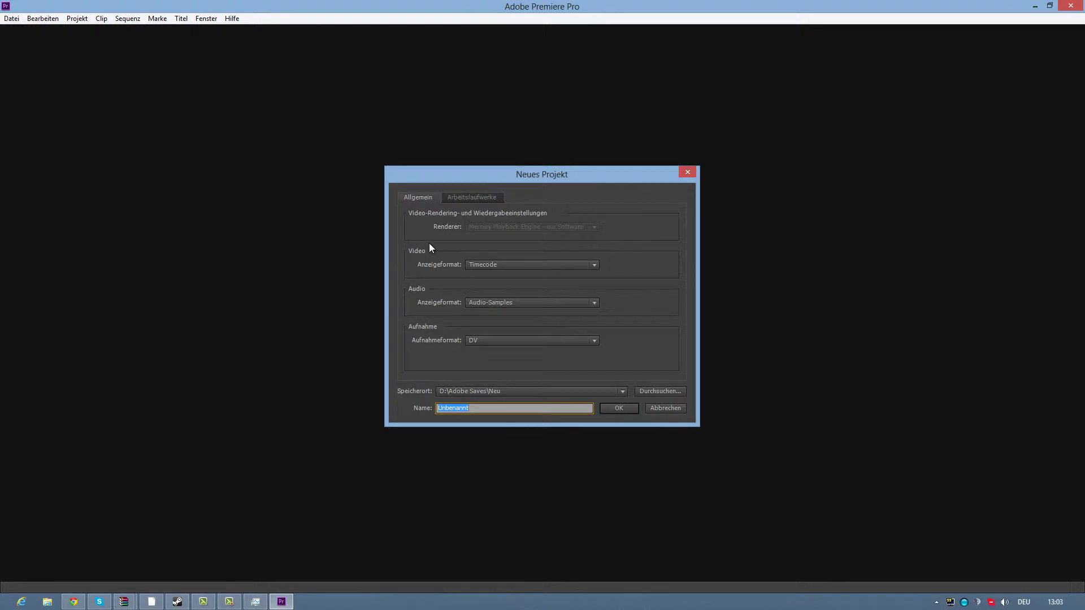
# - Check the scratch disk settings and rename the project from Unbenannt to 'Test'
pyautogui.click(460, 199)
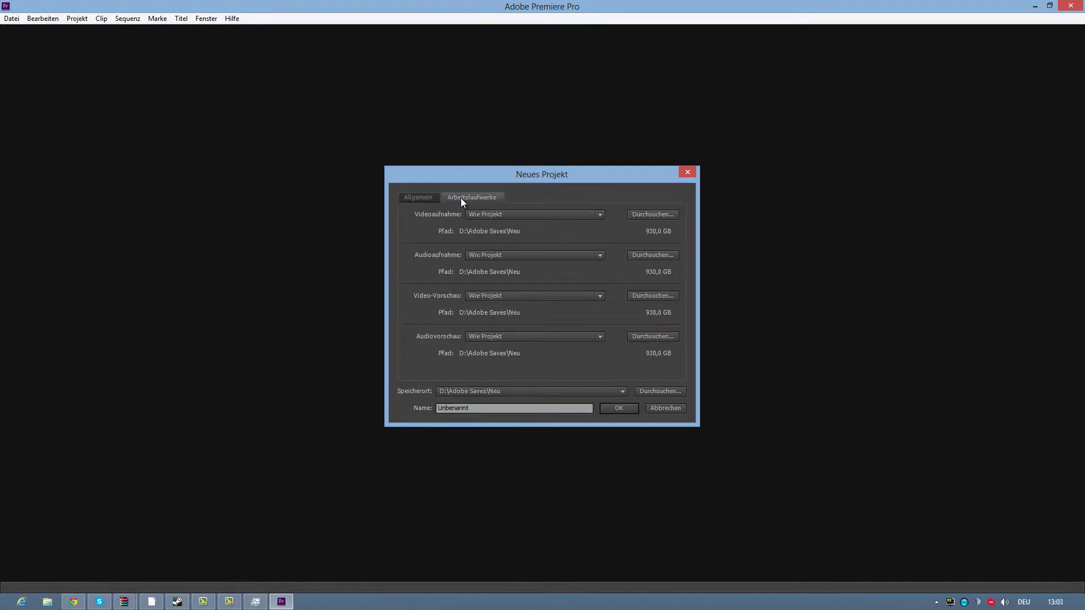
pyautogui.click(435, 199)
pyautogui.moveTo(494, 410); pyautogui.dragTo(366, 421)
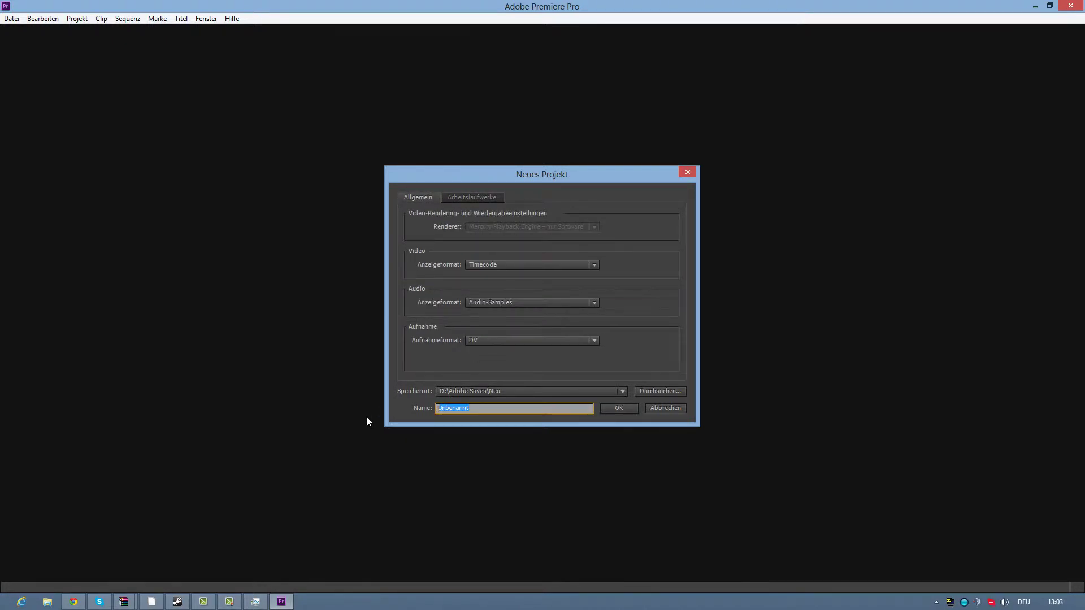
pyautogui.write('Test')
pyautogui.moveTo(2, 601)
pyautogui.click(621, 406)
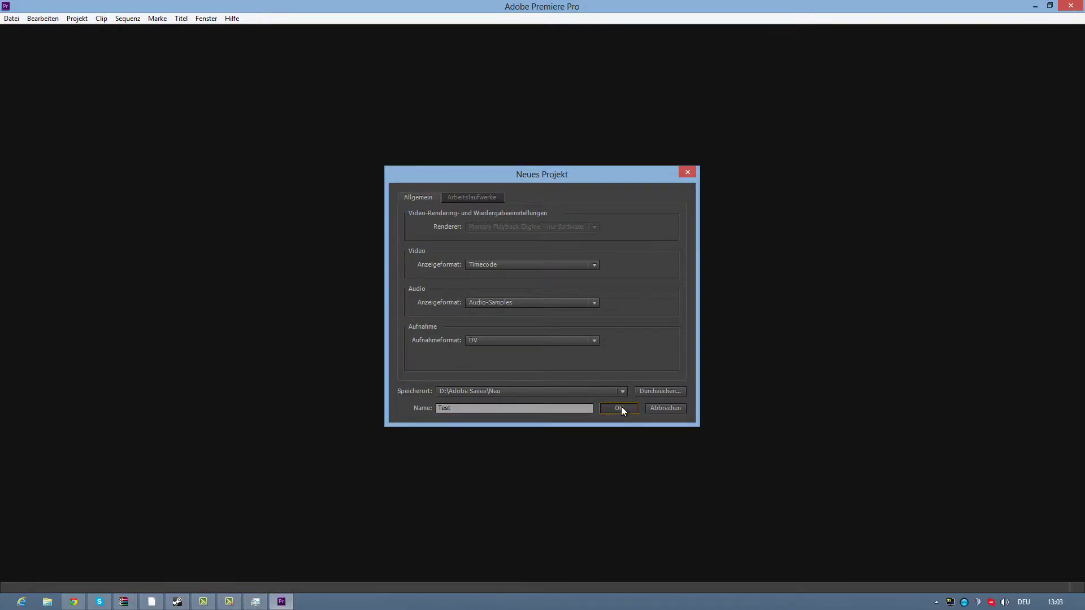
# - Set the capture format to HDV, review the scratch disk paths, and create the project
pyautogui.click(471, 341)
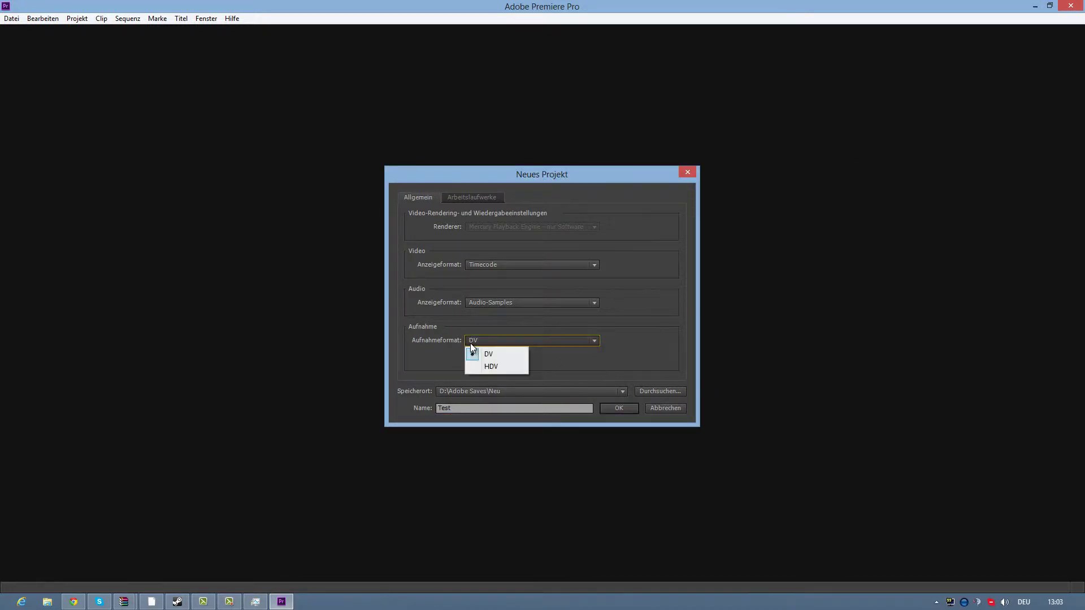
pyautogui.click(489, 367)
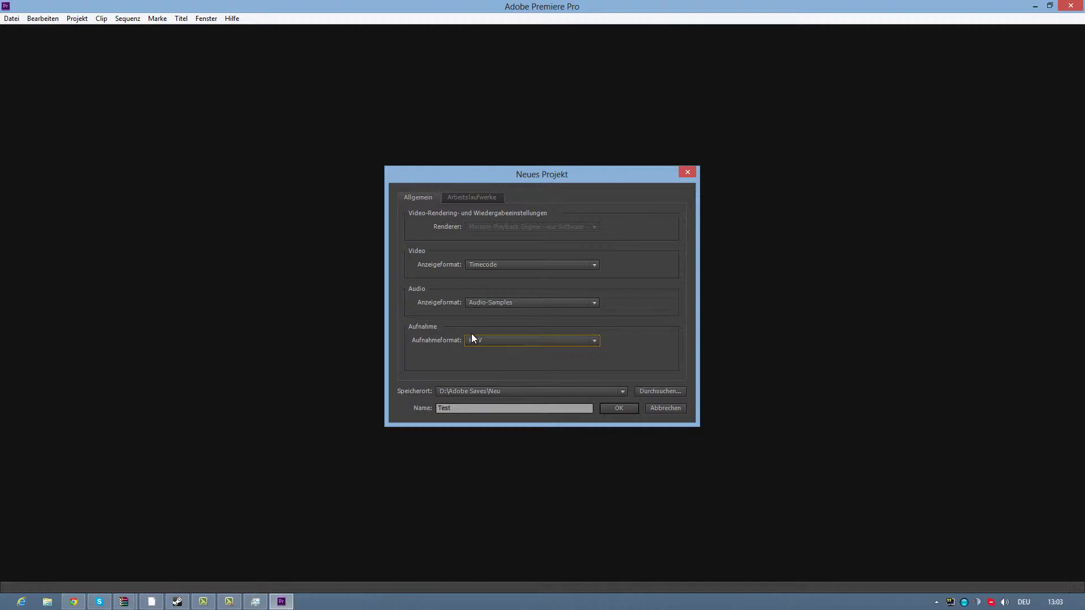
pyautogui.click(481, 411)
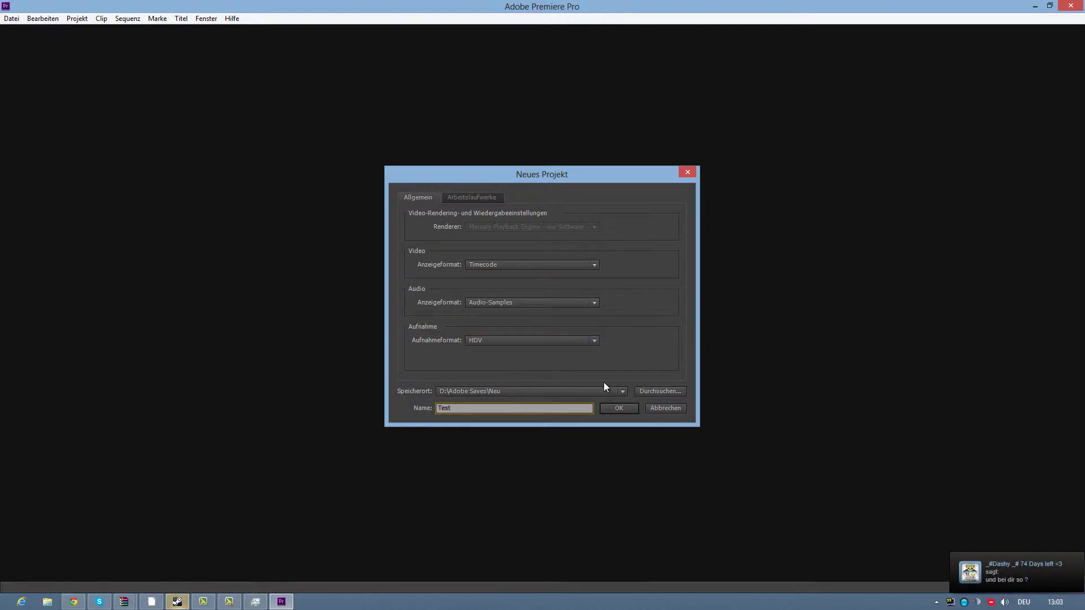
pyautogui.click(476, 199)
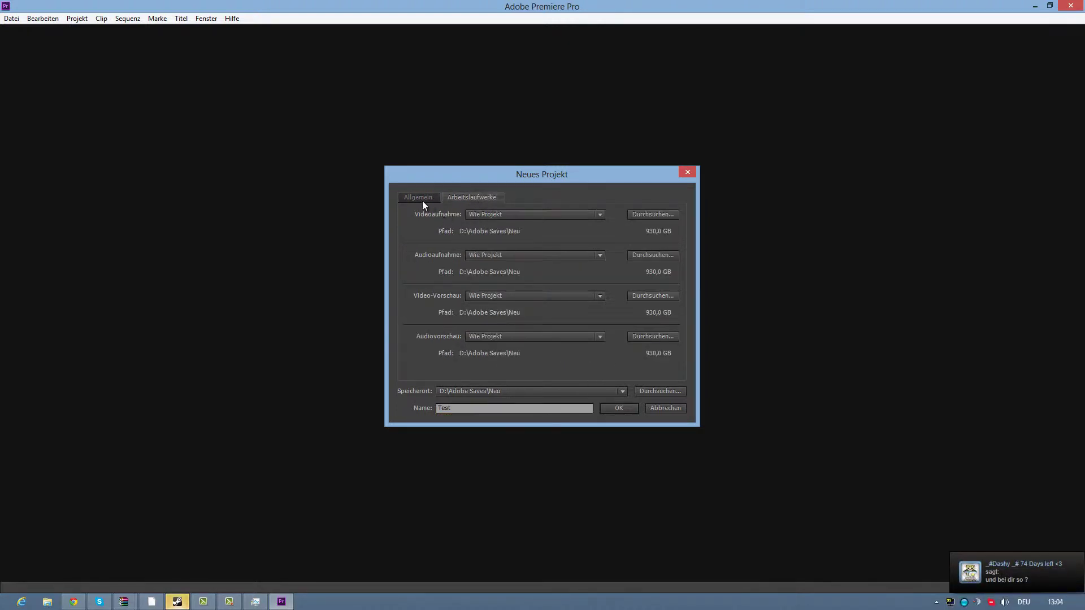
pyautogui.click(422, 199)
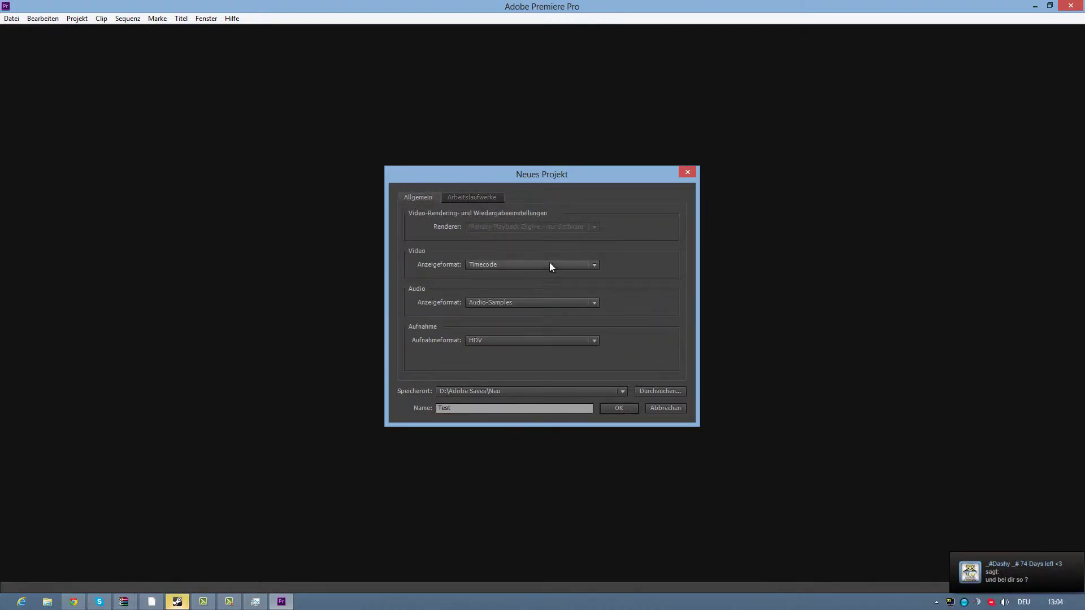
pyautogui.click(493, 198)
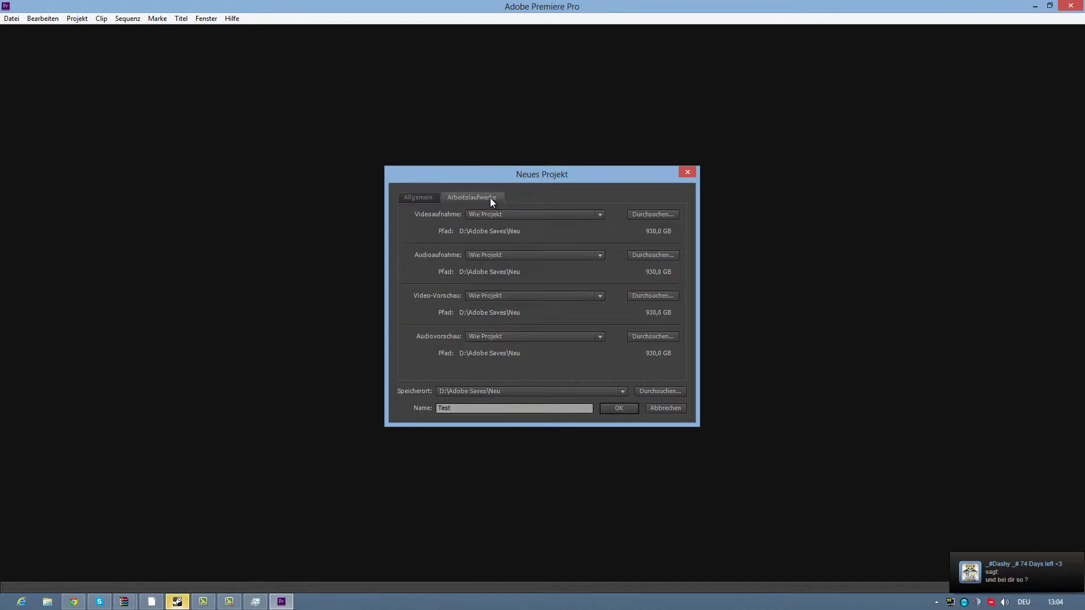
pyautogui.click(413, 200)
pyautogui.click(618, 408)
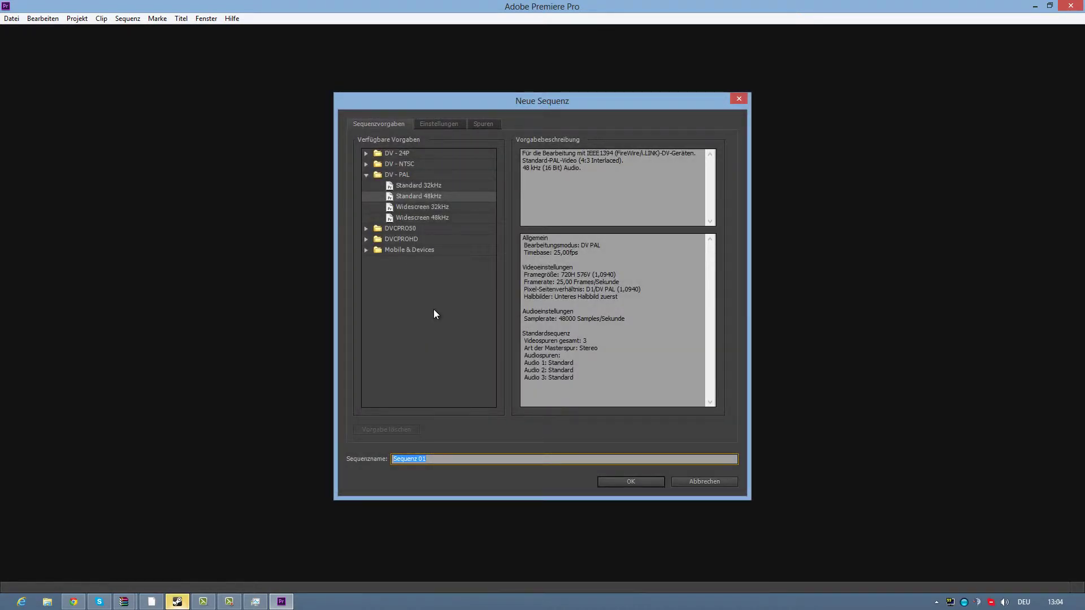
# - Set editing mode to Benutzerdefiniert, timebase to 60,00 frames/second, and frame width to 1920
pyautogui.click(439, 123)
pyautogui.click(467, 141)
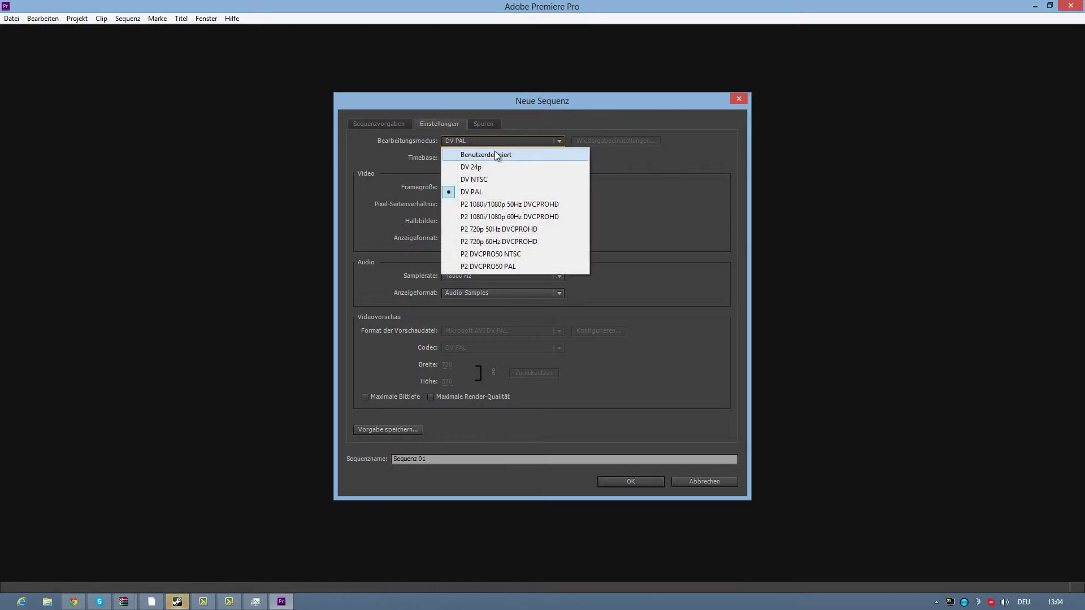
pyautogui.click(501, 156)
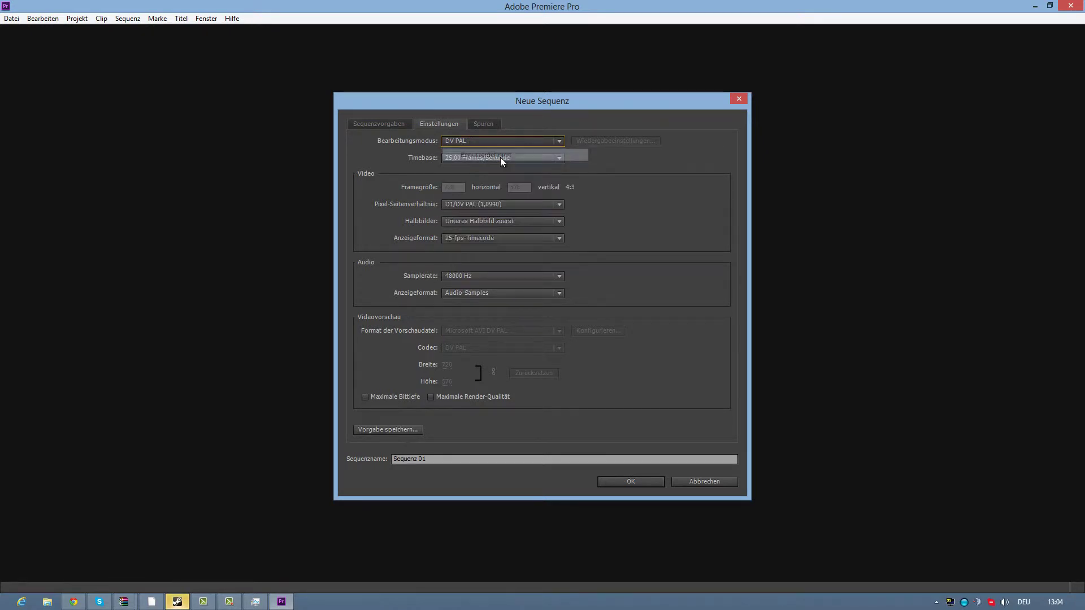
pyautogui.click(500, 157)
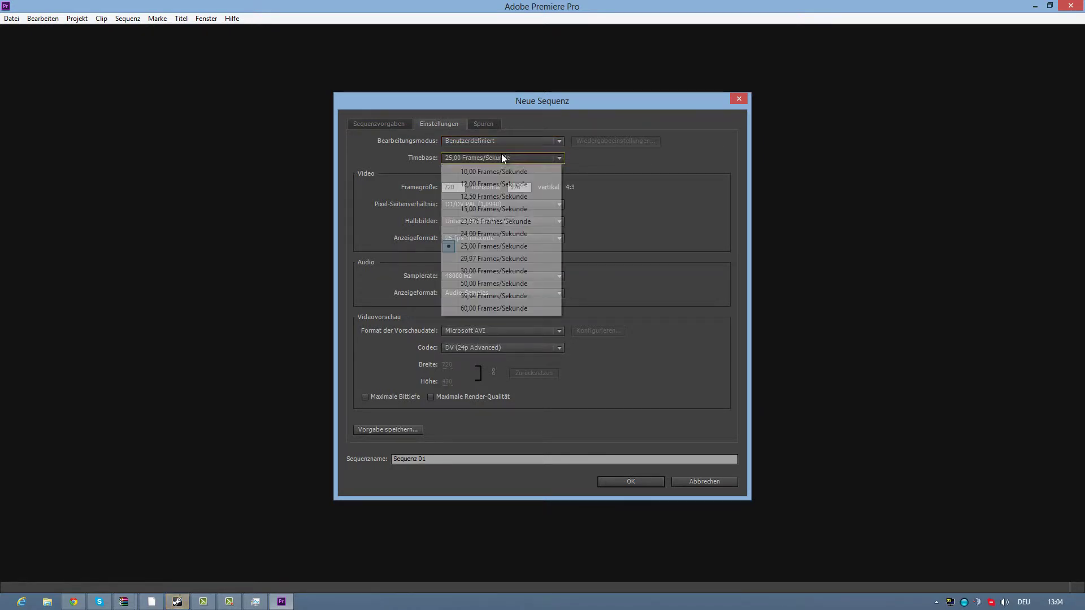
pyautogui.click(497, 308)
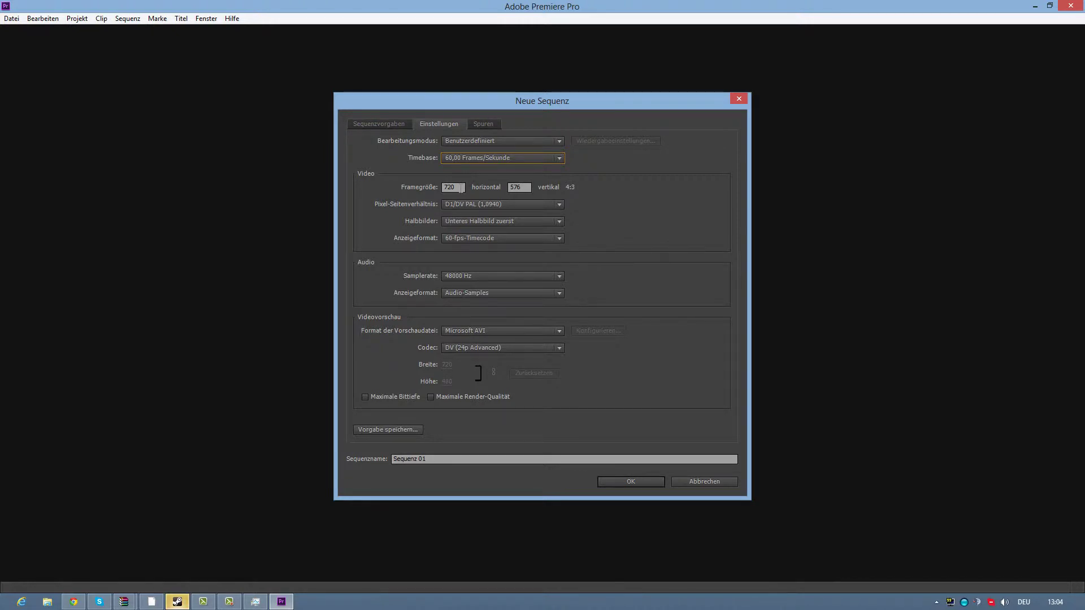
pyautogui.press('Tab')
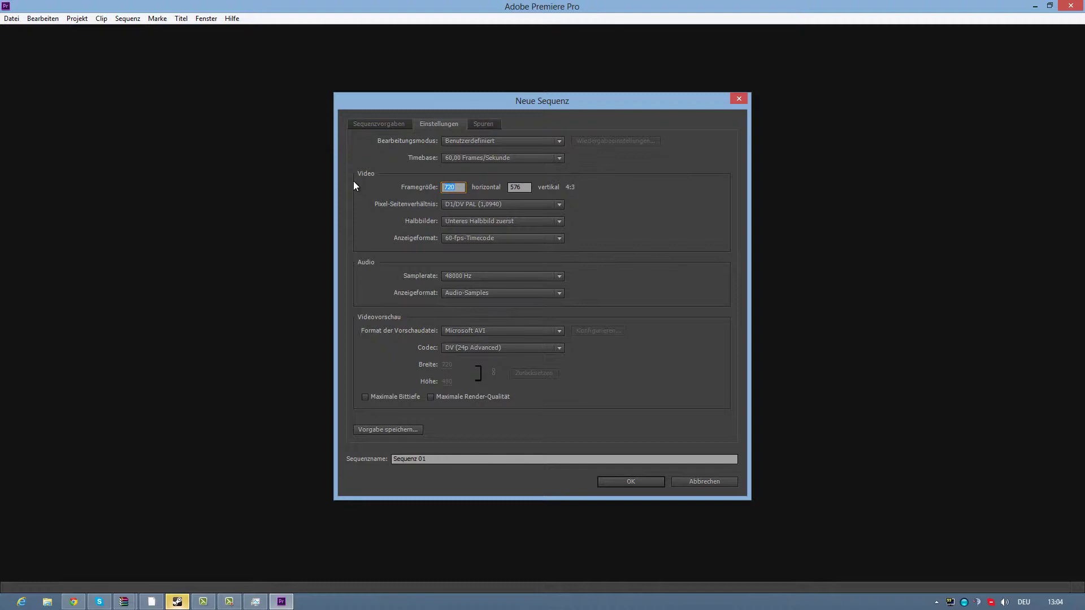
pyautogui.write('1920')
pyautogui.click(449, 160)
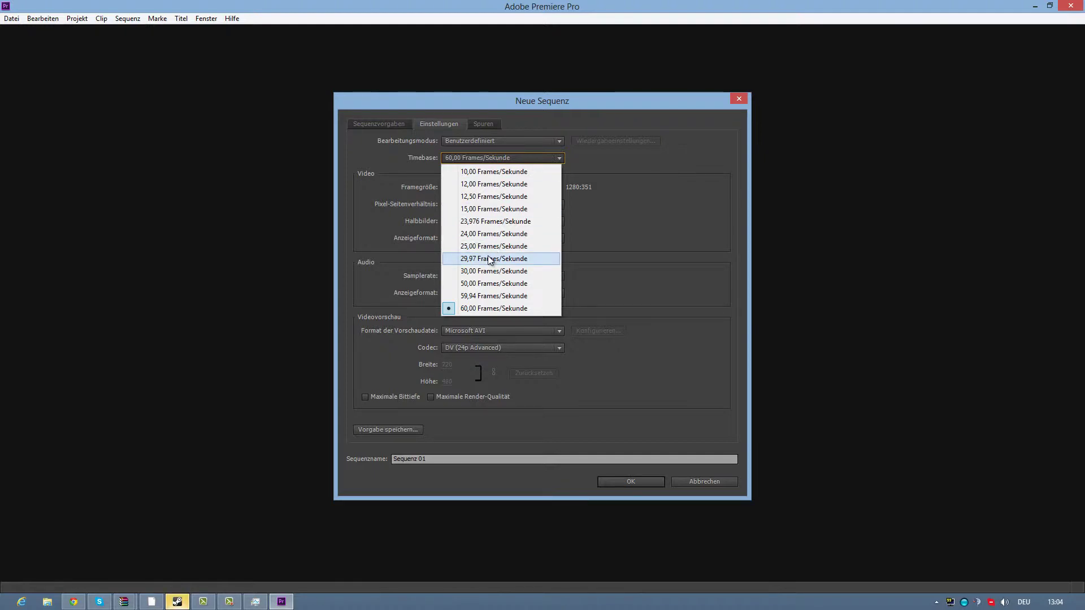
# - Open File Explorer and browse to D:\Adobe Saves\Neu
pyautogui.click(489, 258)
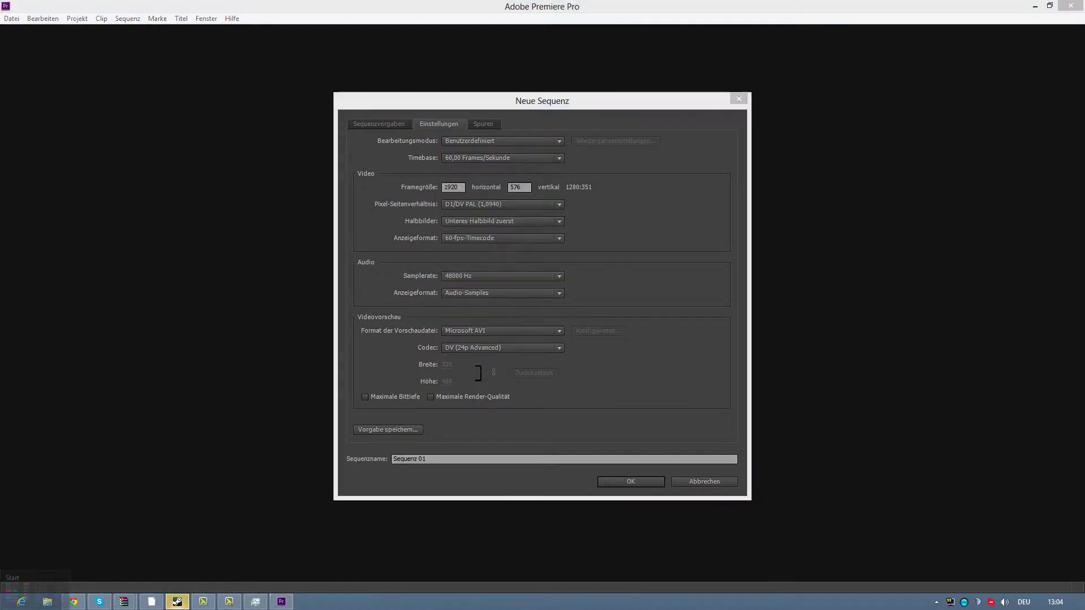
pyautogui.press('super')
pyautogui.click(602, 274)
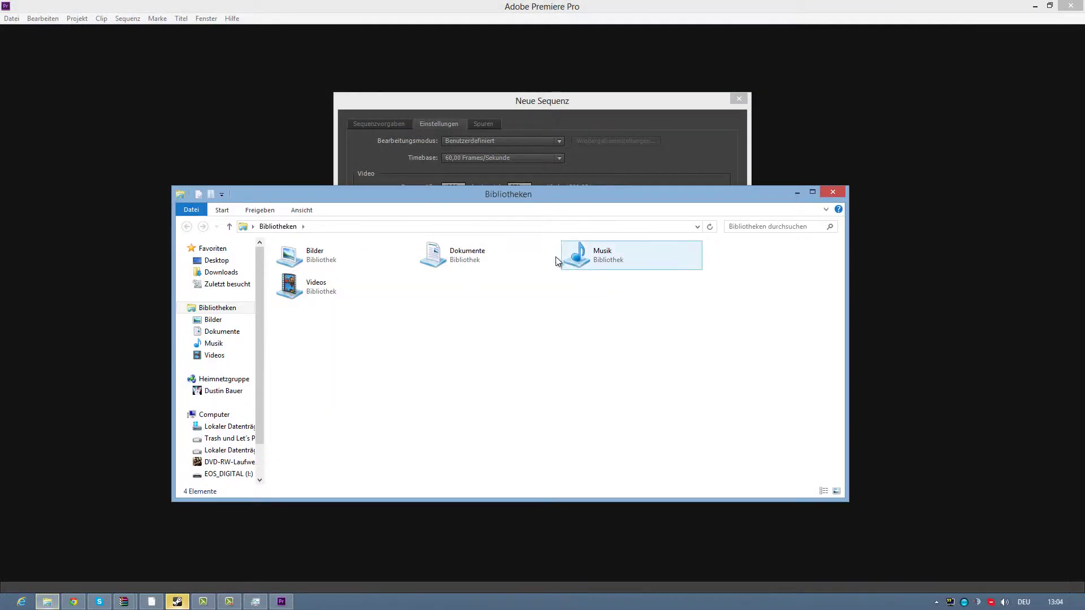
pyautogui.click(214, 414)
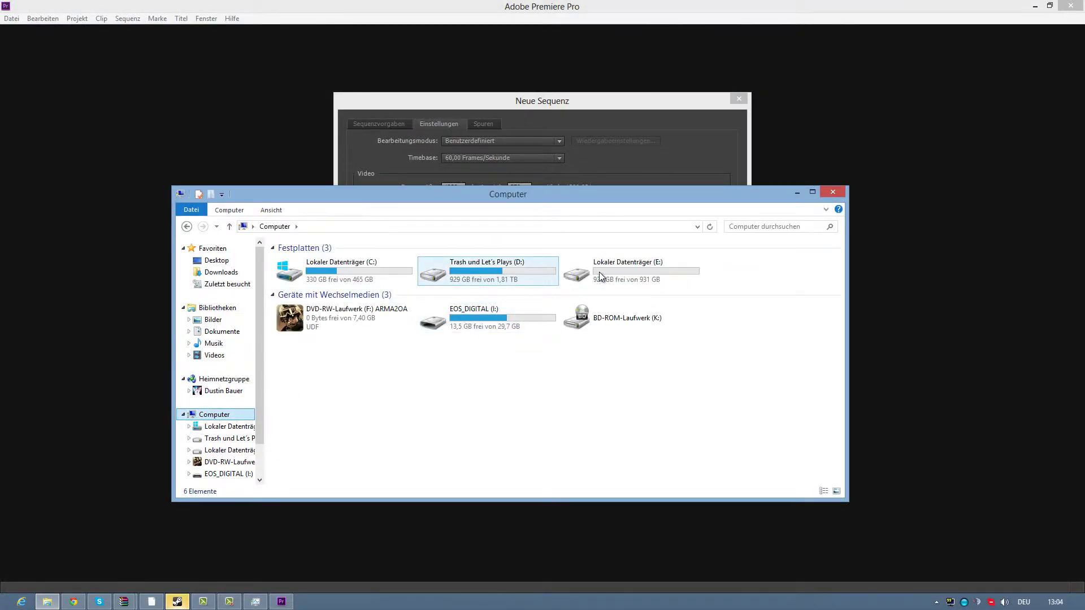
pyautogui.doubleClick(519, 269)
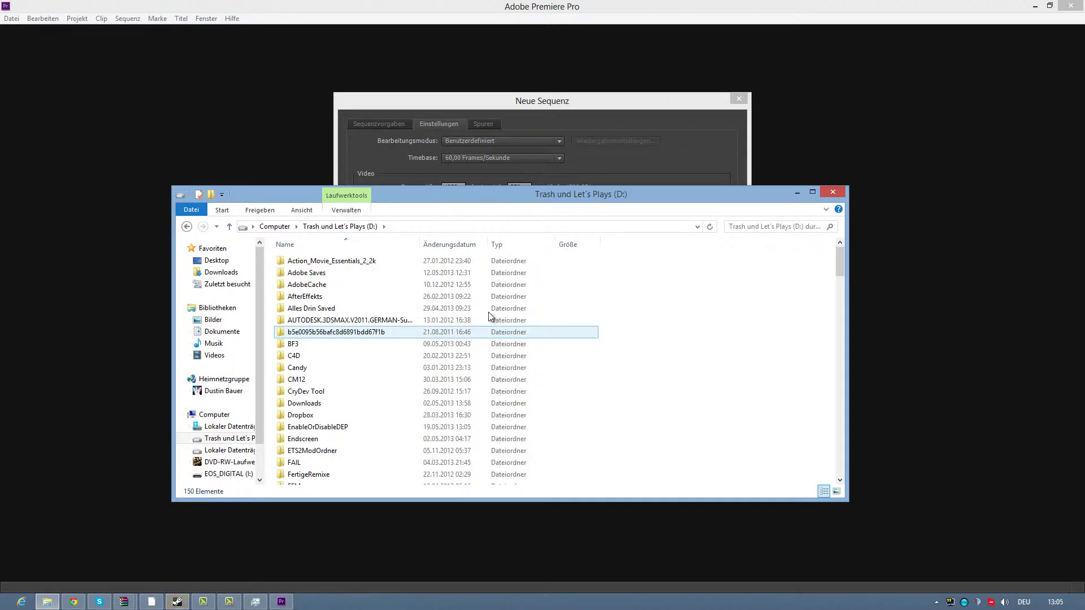
pyautogui.doubleClick(416, 274)
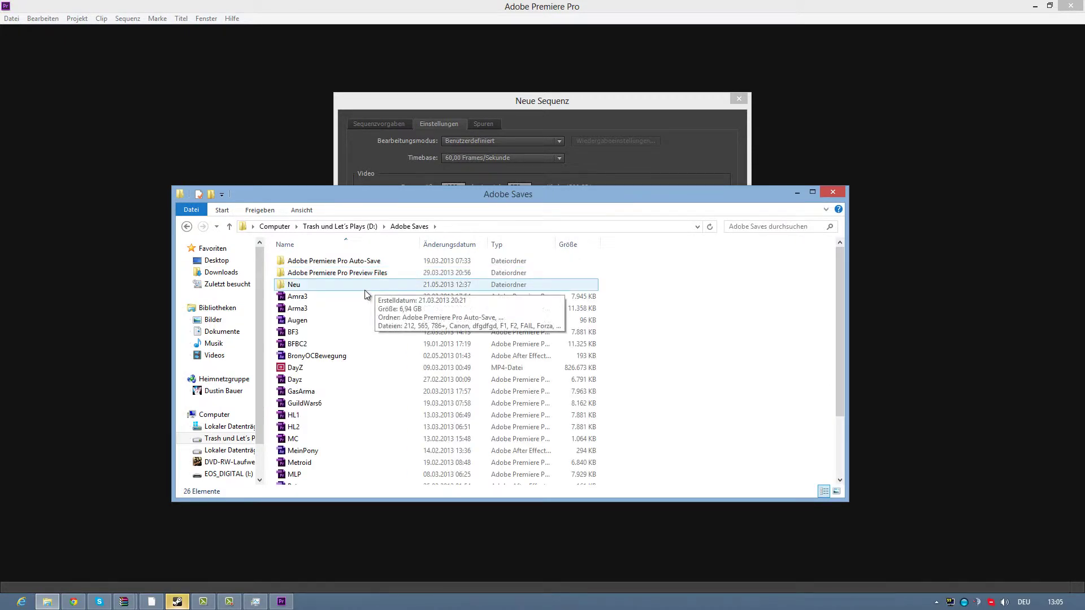
pyautogui.doubleClick(364, 289)
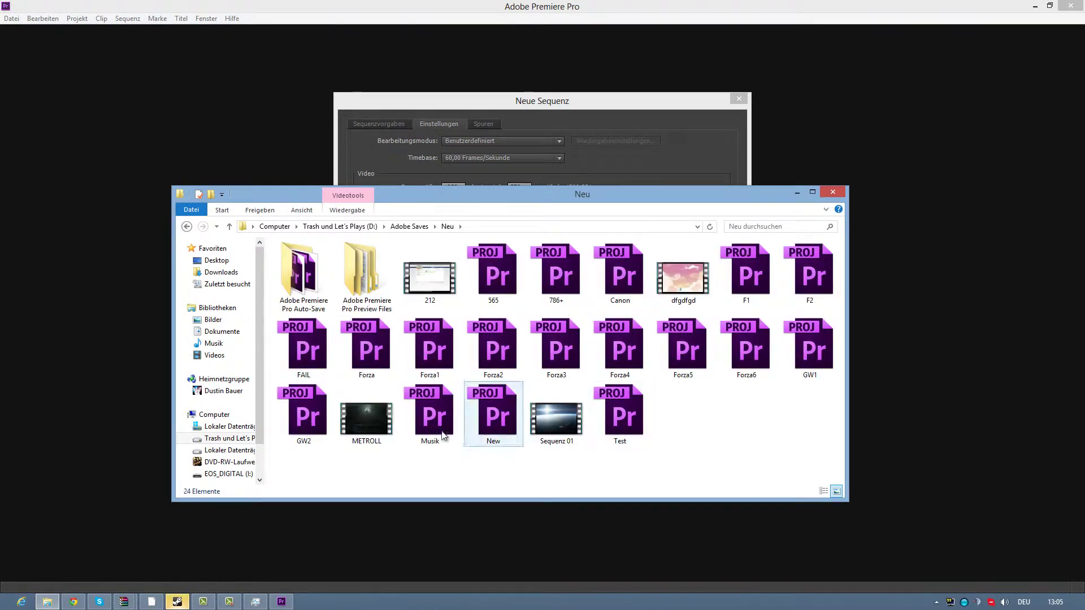
# - Open the METROLL file's properties and read its resolution and frame rate on the Details tab
pyautogui.rightClick(378, 423)
pyautogui.click(423, 413)
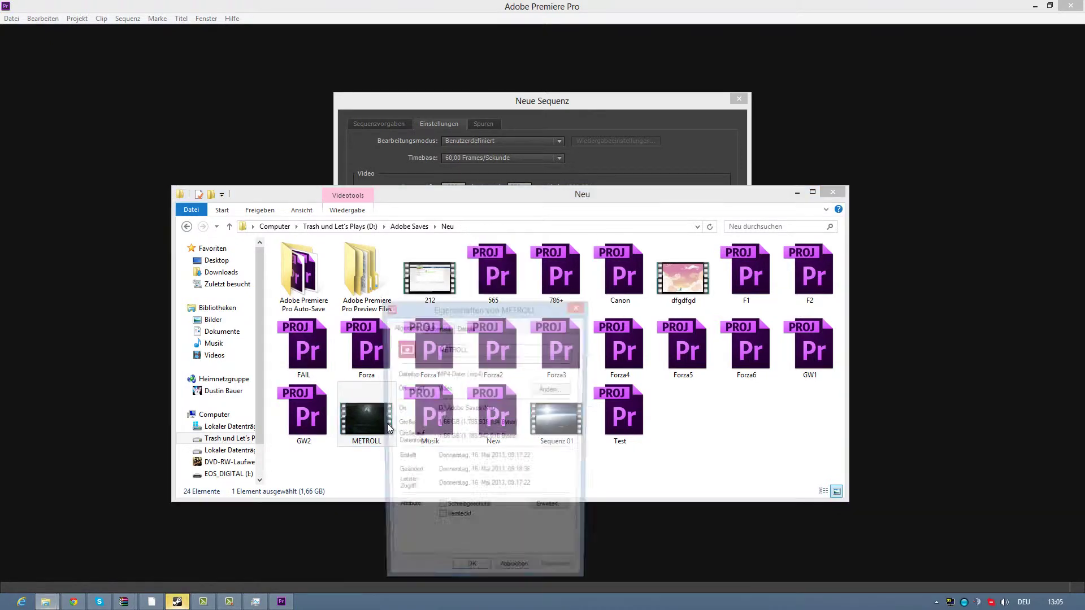
pyautogui.moveTo(436, 310); pyautogui.dragTo(421, 152)
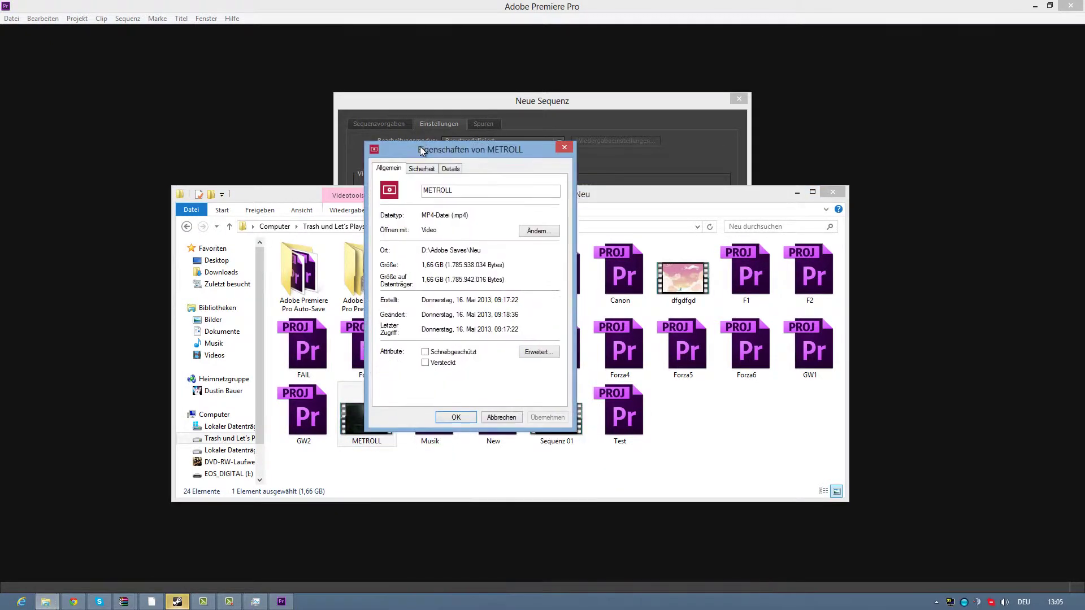
pyautogui.click(423, 169)
pyautogui.click(452, 169)
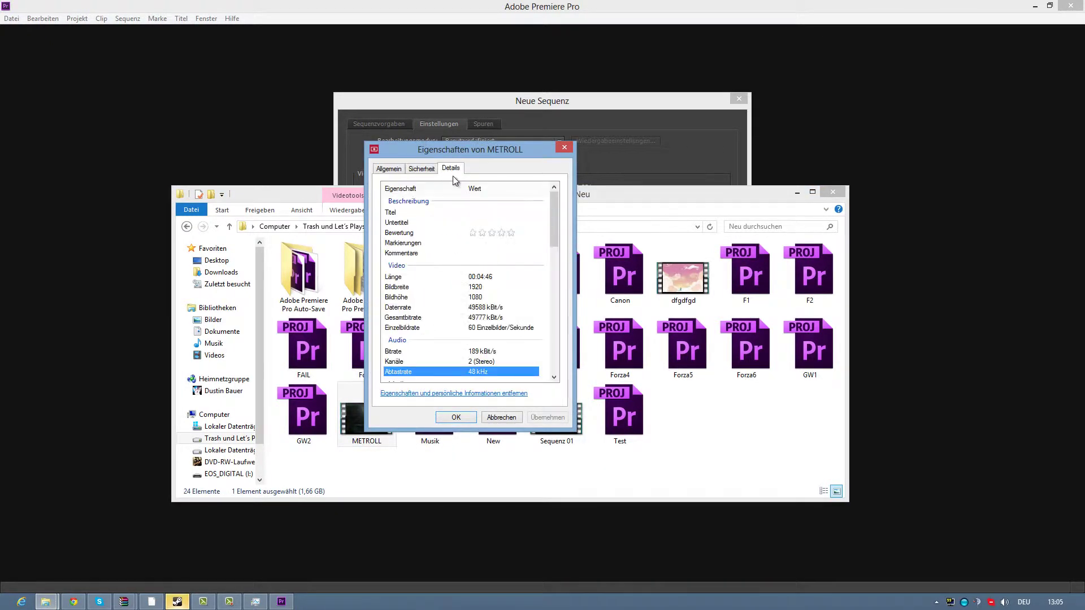
pyautogui.click(497, 328)
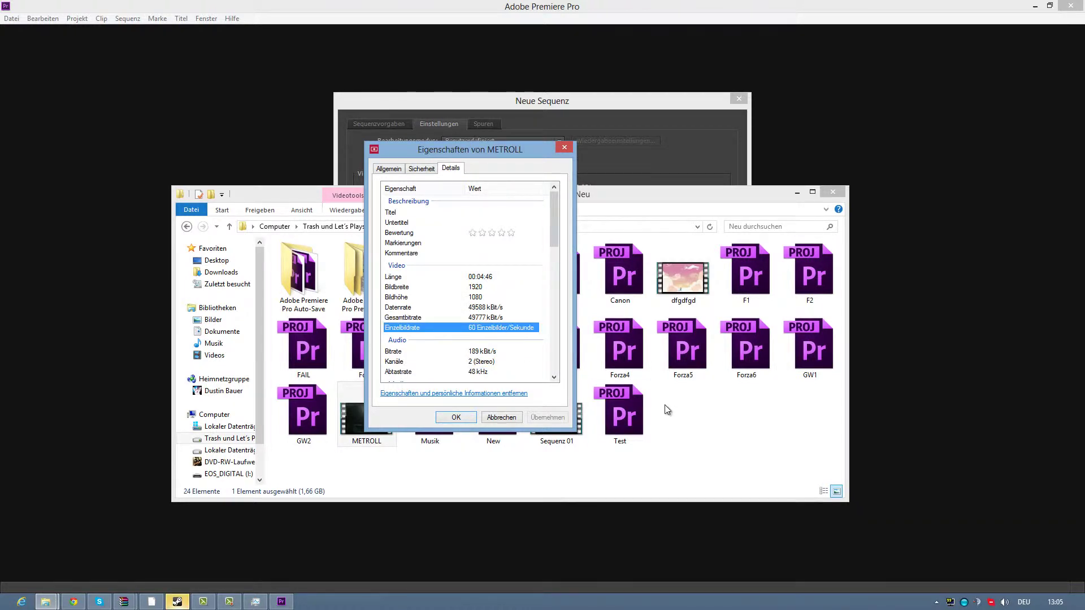
# - Navigate back up to the D: drive in details view and return to the properties window
pyautogui.click(740, 418)
pyautogui.press('BackSpace')
pyautogui.hotkey('ctrl', 'shift', '6')
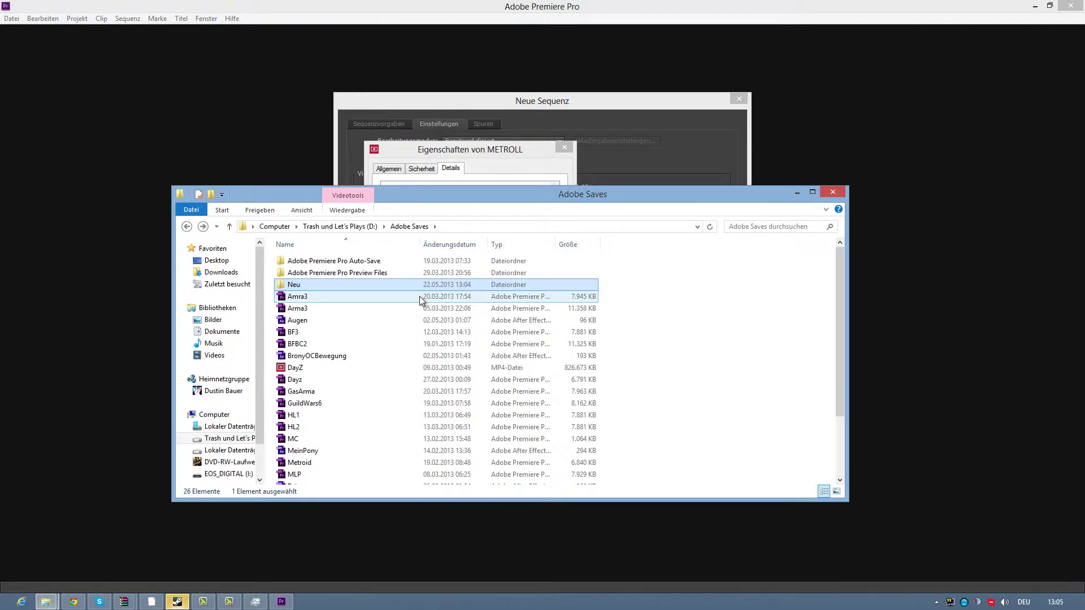
pyautogui.press('BackSpace')
pyautogui.click(510, 148)
# - Keep the 60 fps timebase and set the frame height to 1080
pyautogui.click(593, 140)
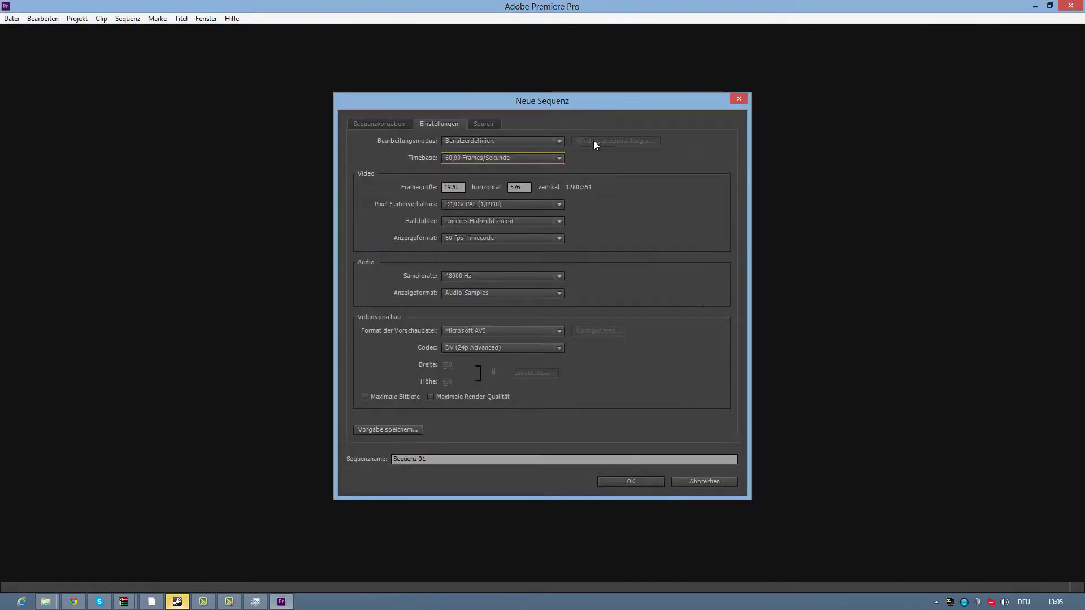
pyautogui.click(482, 158)
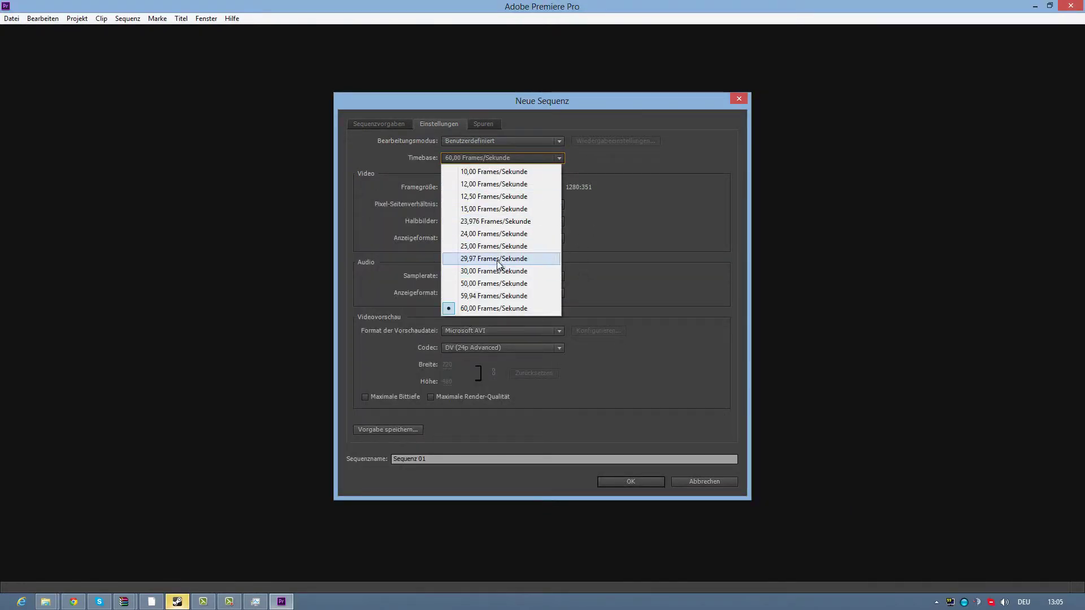
pyautogui.click(508, 308)
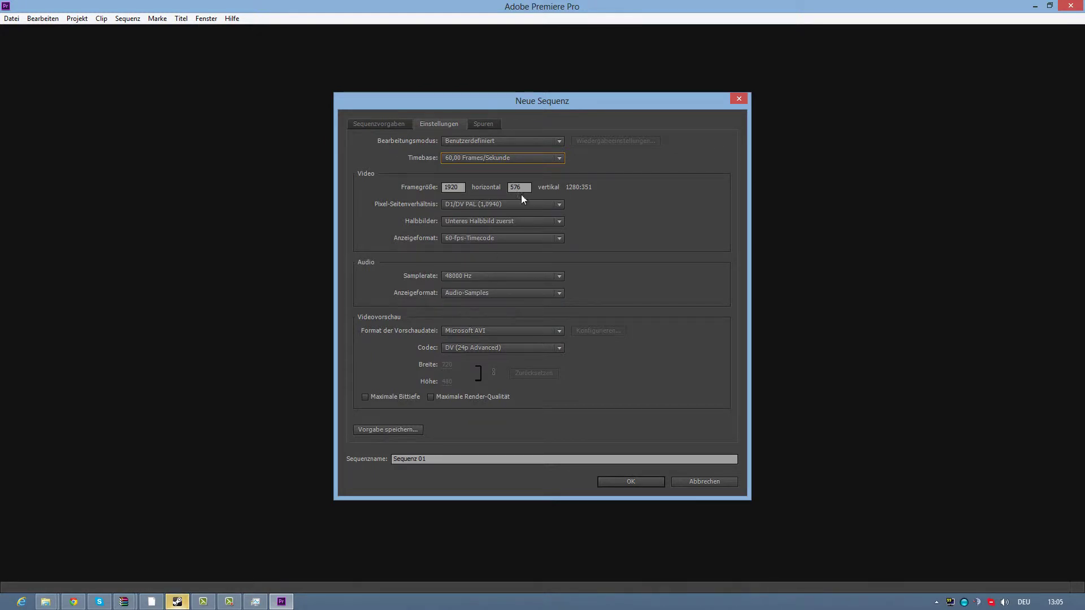
pyautogui.press('Tab')
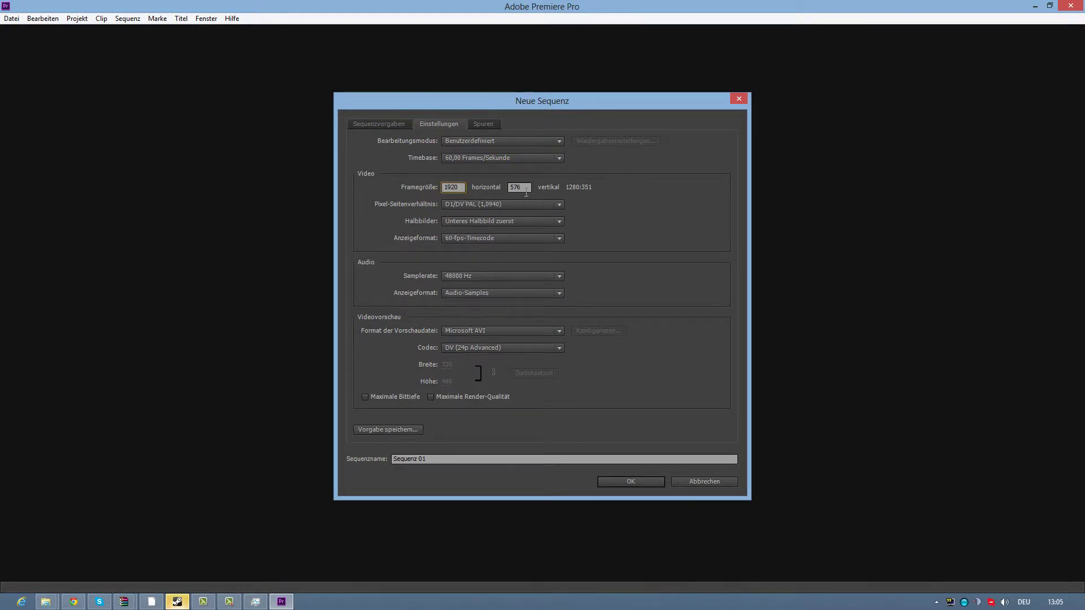
pyautogui.press('Tab')
pyautogui.write('080')
pyautogui.press('Tab')
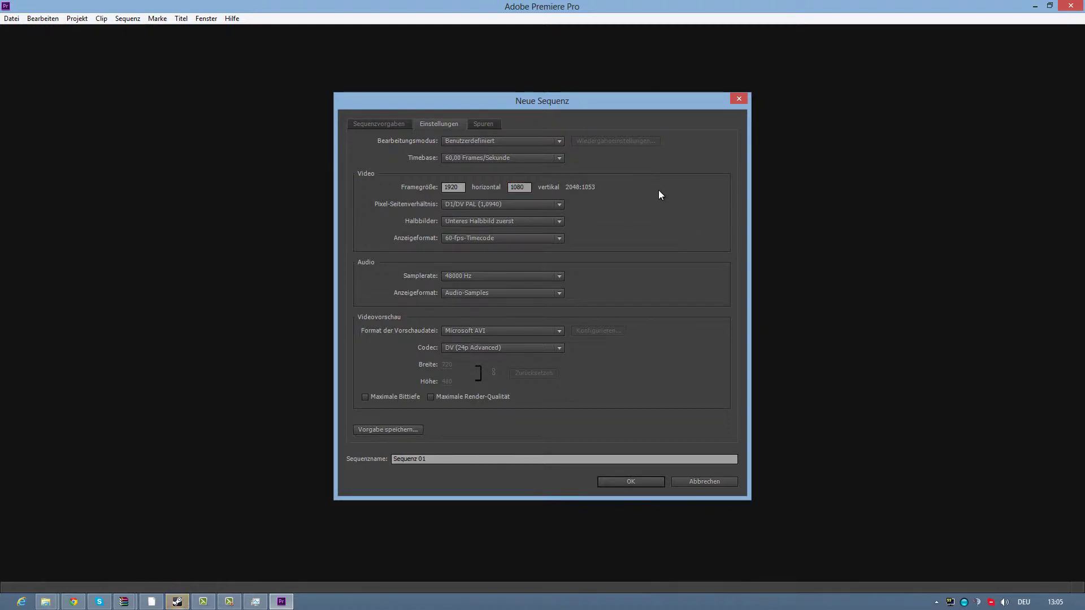
# - Set Quadratische Pixel (1,0) and Keine Halbbilder (progressive scan), leaving the sample rate unchanged
pyautogui.click(510, 205)
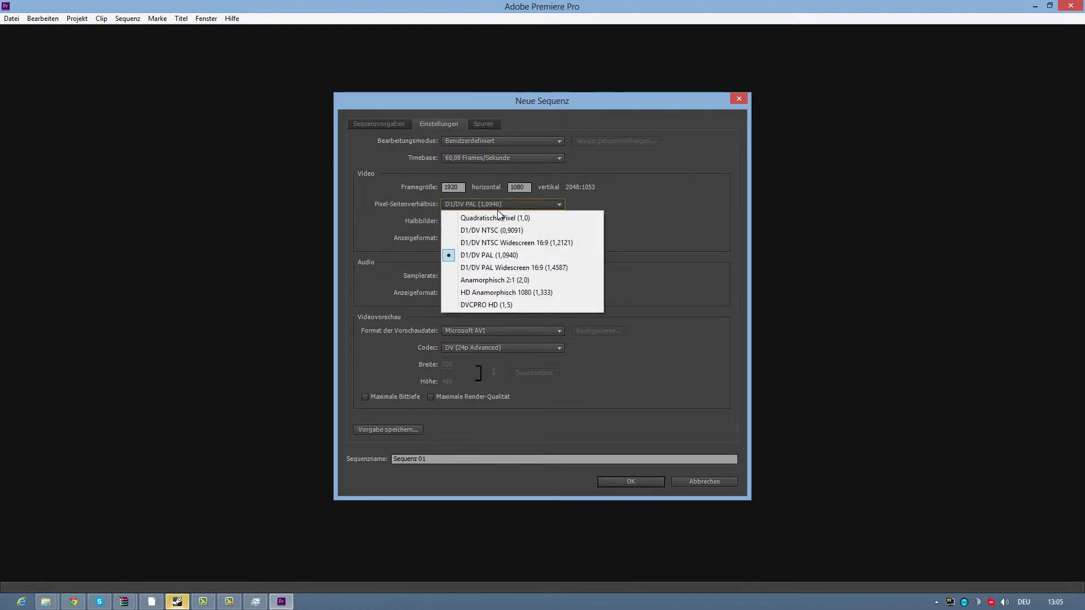
pyautogui.click(497, 217)
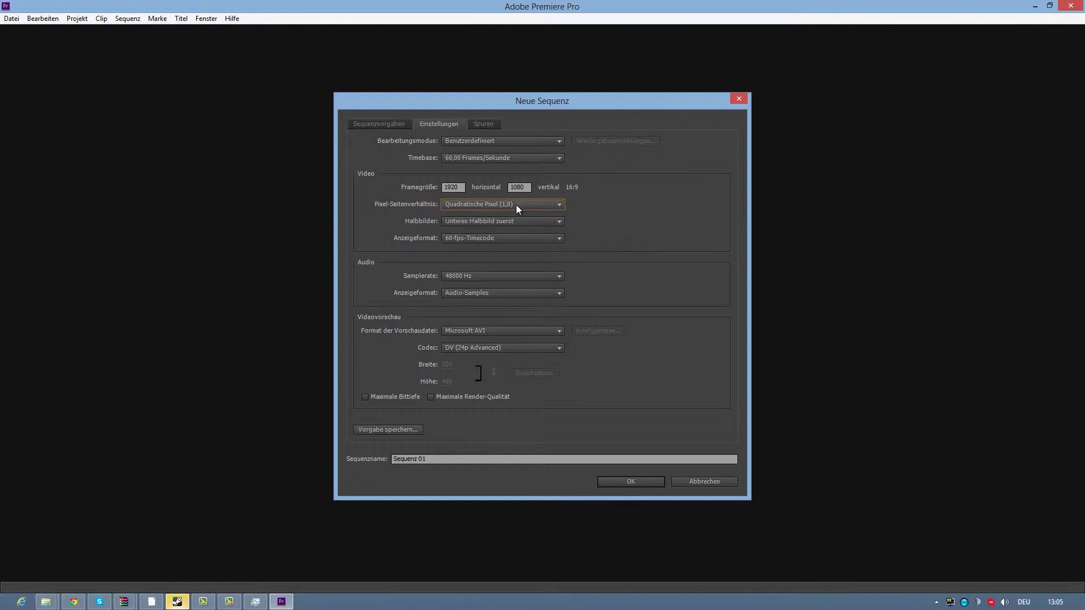
pyautogui.click(507, 221)
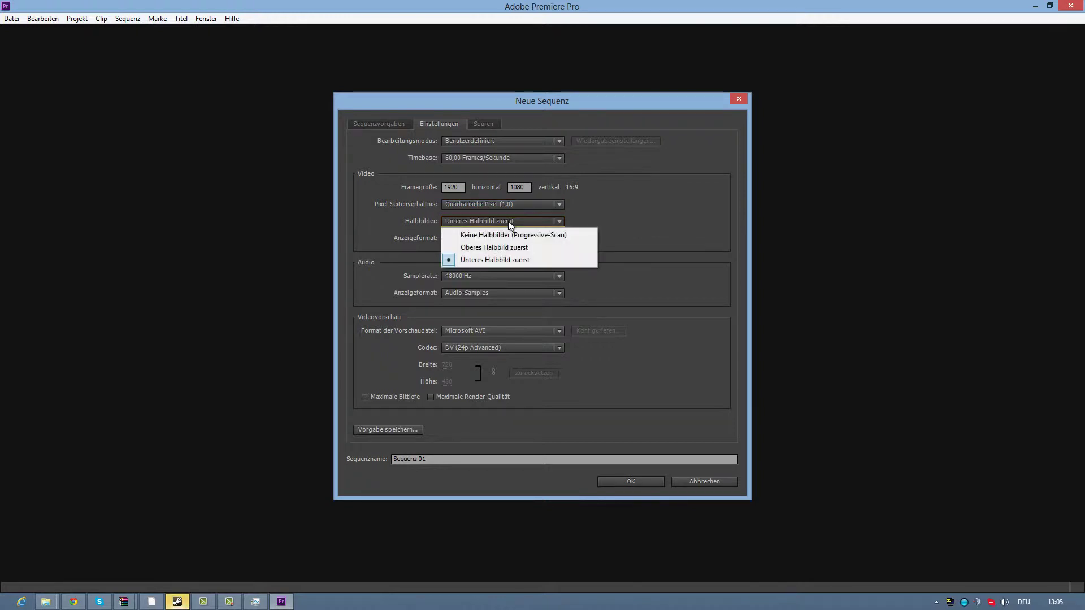
pyautogui.click(468, 235)
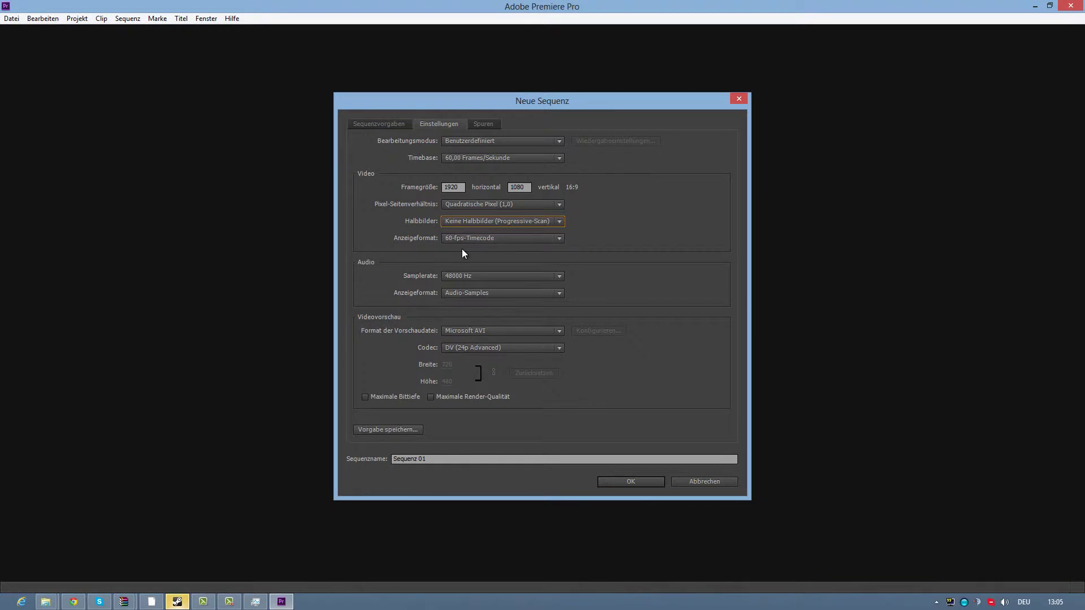
pyautogui.click(468, 277)
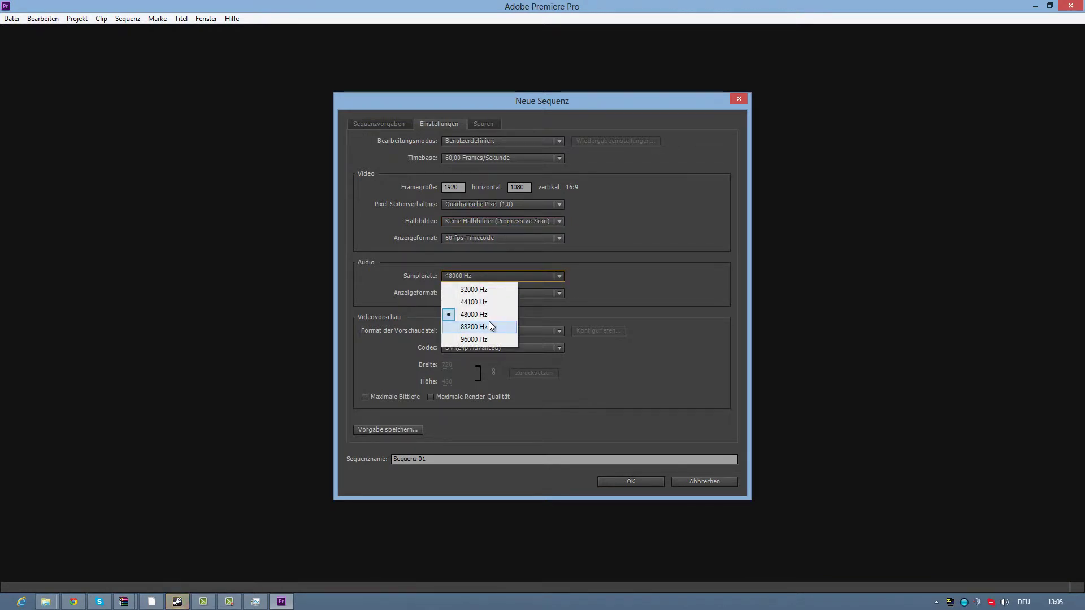
pyautogui.click(617, 258)
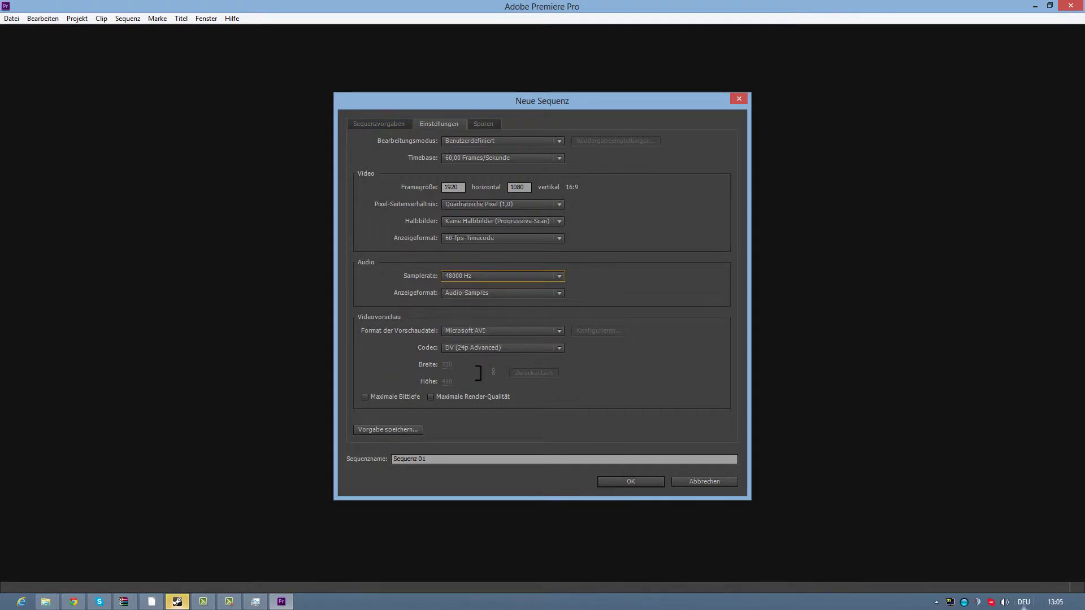
pyautogui.rightClick(1005, 602)
# - Open the Mikrofon's advanced properties and confirm its 2 channel, 16 bit, 96000 Hz default format
pyautogui.click(971, 545)
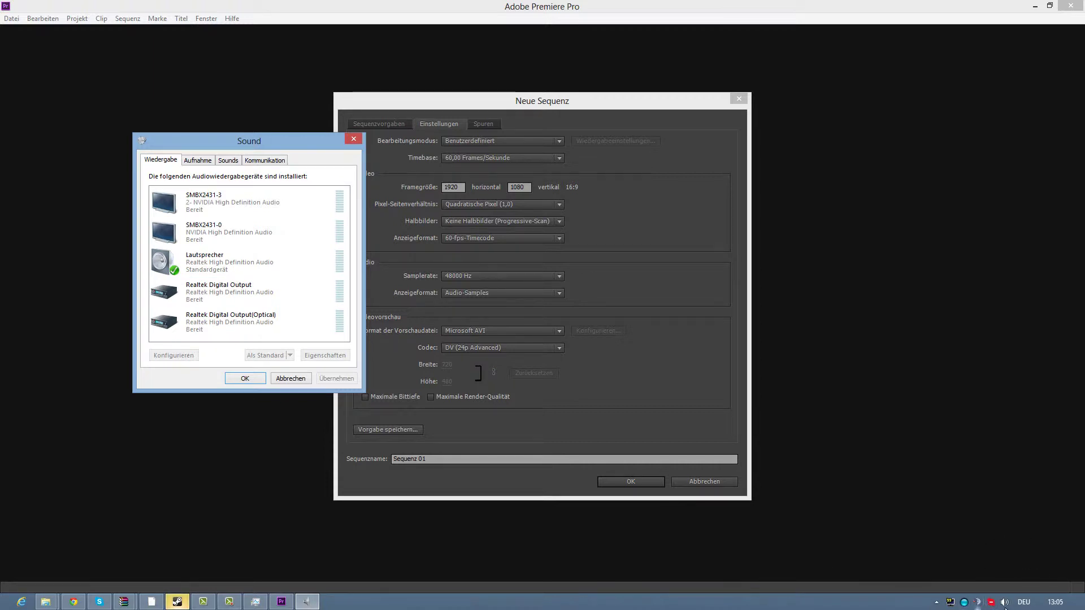
pyautogui.click(218, 258)
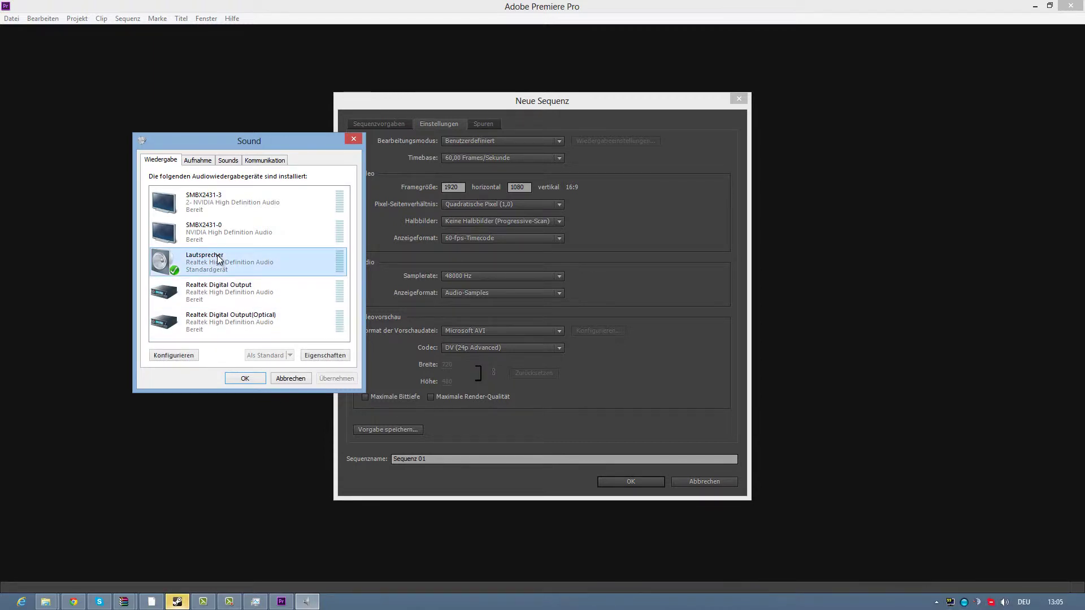
pyautogui.click(197, 160)
pyautogui.doubleClick(232, 205)
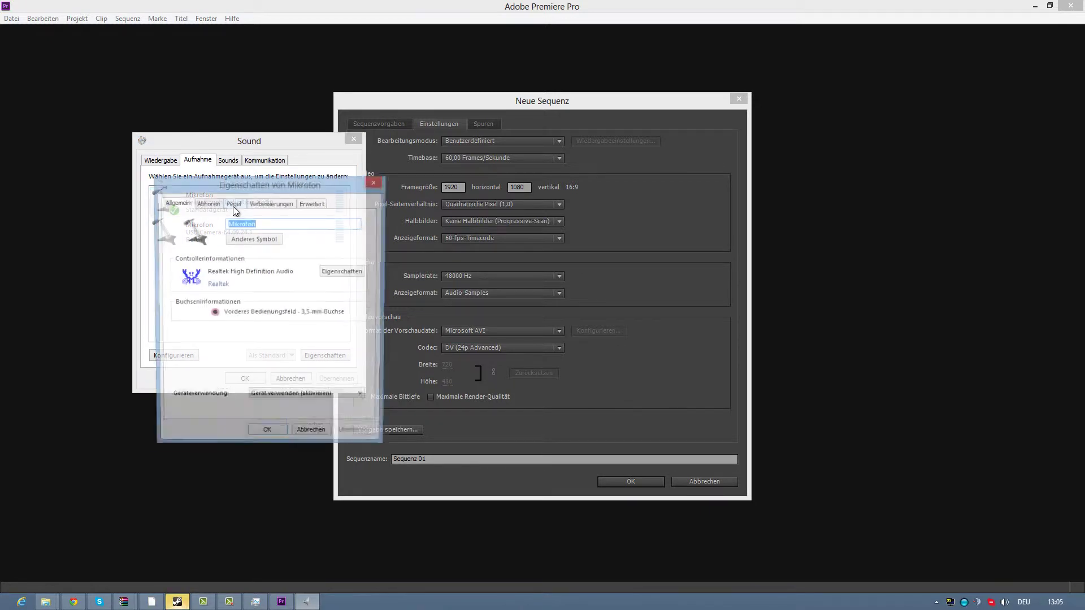
pyautogui.click(314, 205)
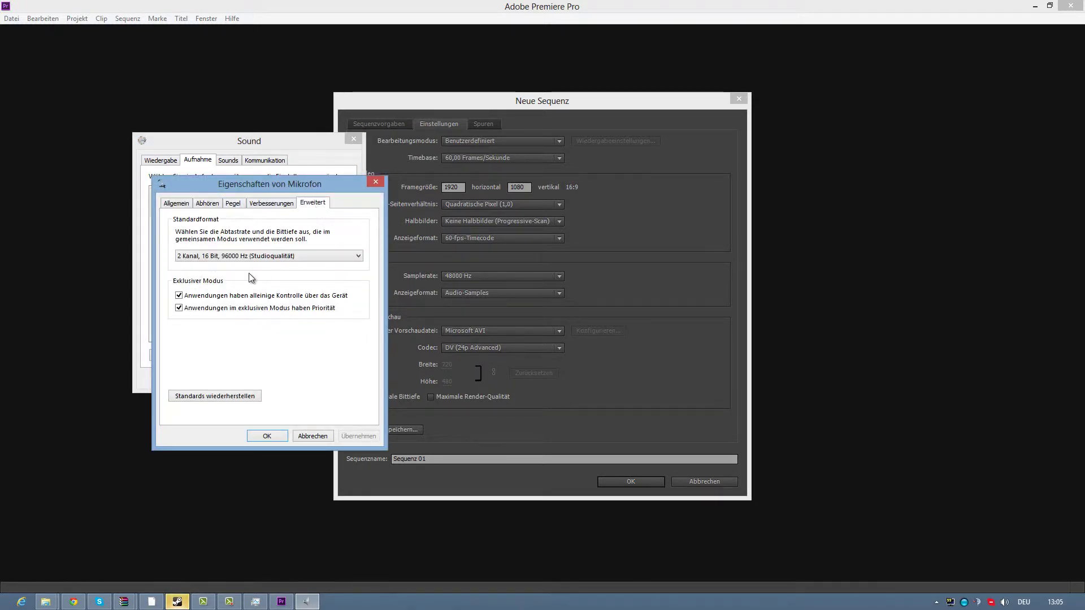
pyautogui.click(255, 257)
pyautogui.click(257, 261)
pyautogui.click(354, 258)
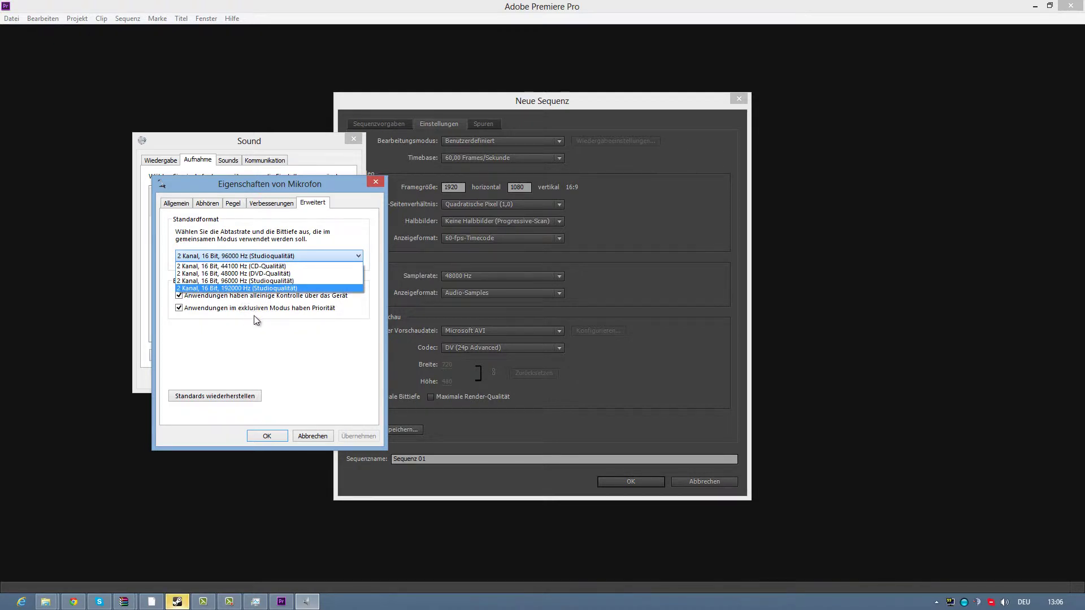
pyautogui.click(310, 241)
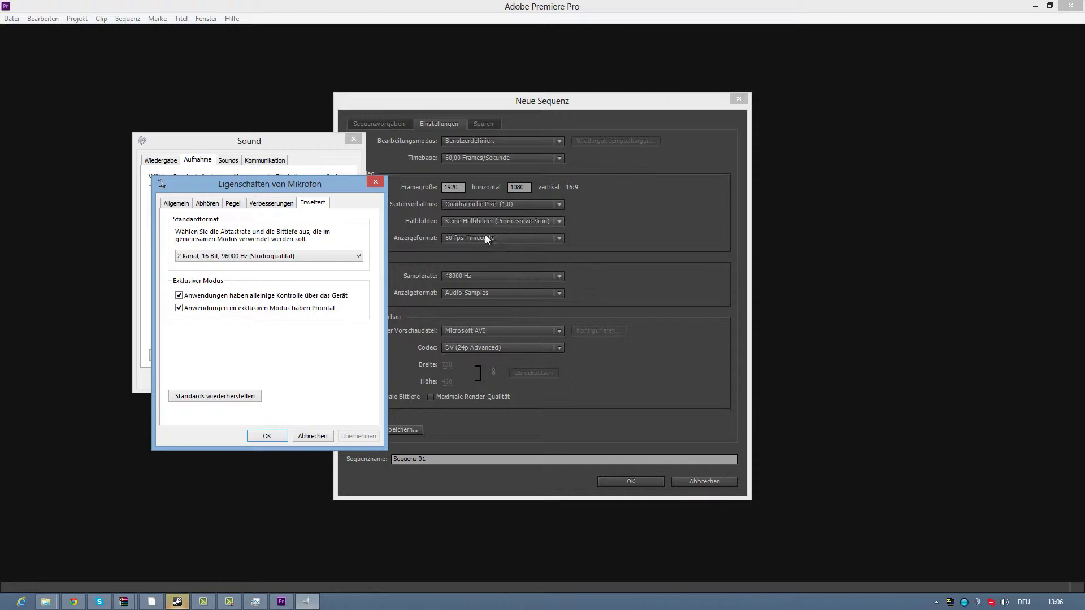
# - Set the sequence audio sample rate to 96000 Hz, keeping Audio-Samples as display format
pyautogui.click(477, 275)
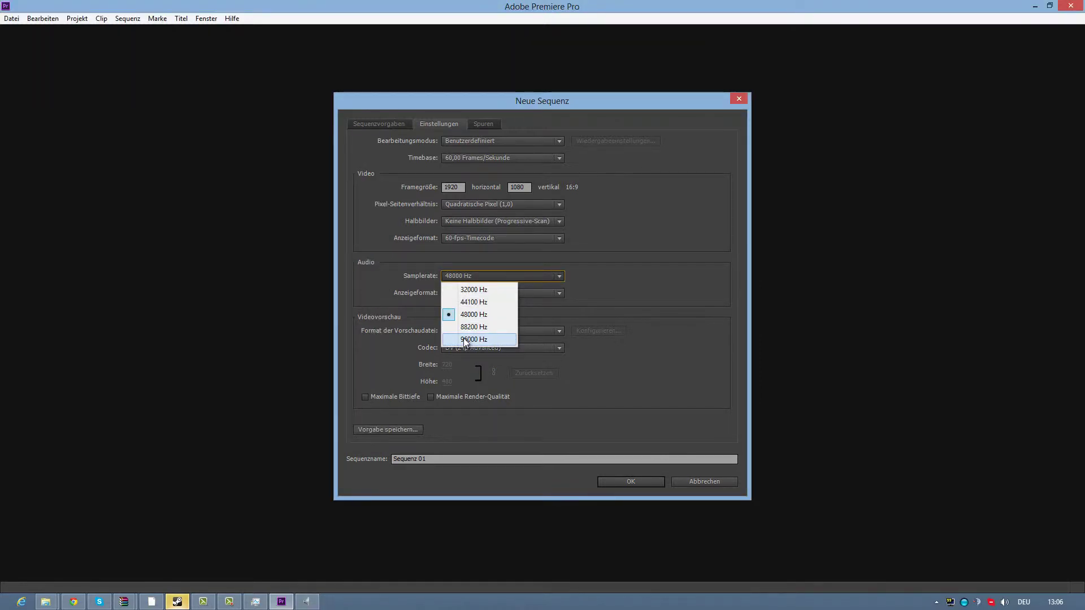
pyautogui.click(466, 339)
pyautogui.click(496, 292)
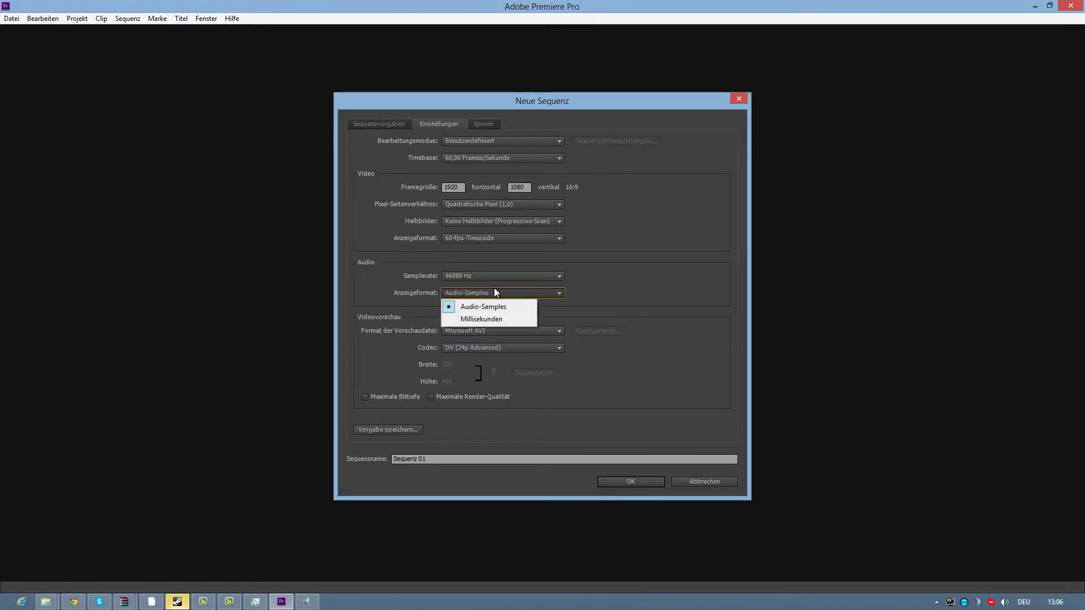
pyautogui.click(489, 293)
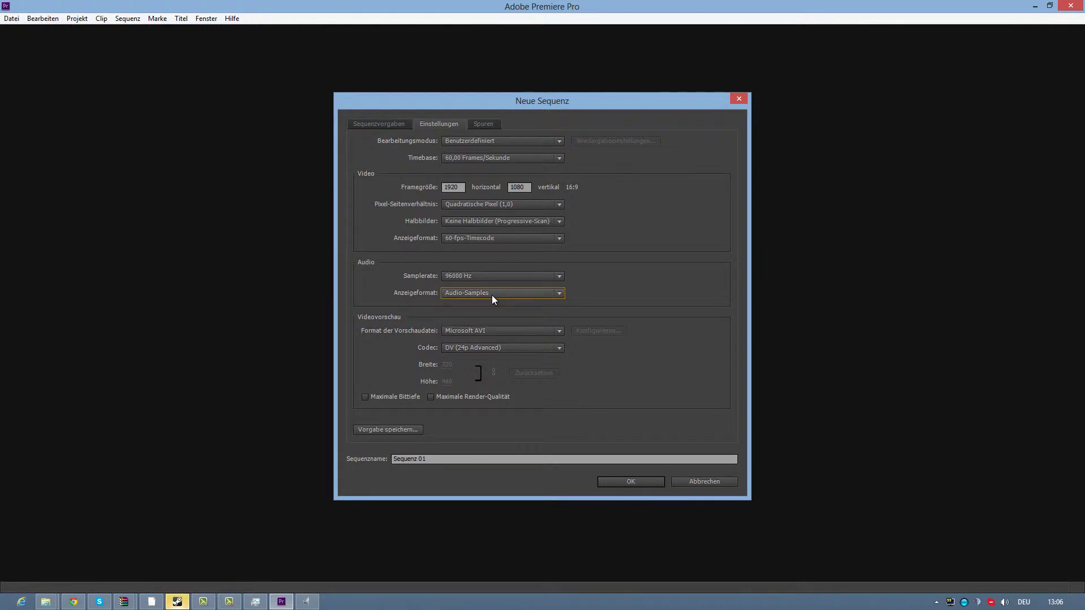
# - Use Microsoft AVI previews with the Microsoft Video 1 codec at 1920 width
pyautogui.click(463, 334)
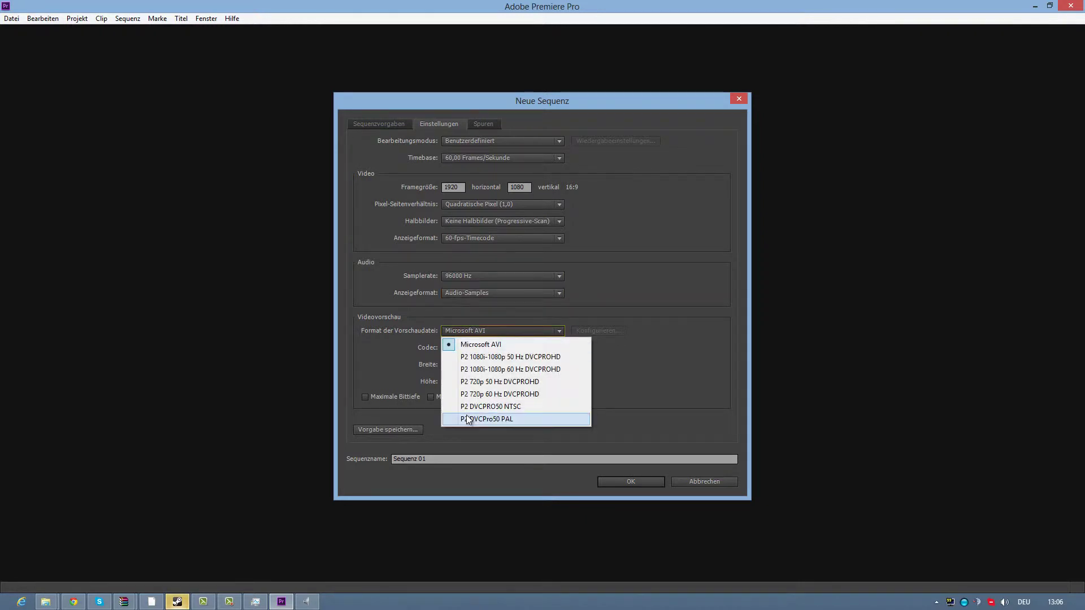
pyautogui.click(500, 330)
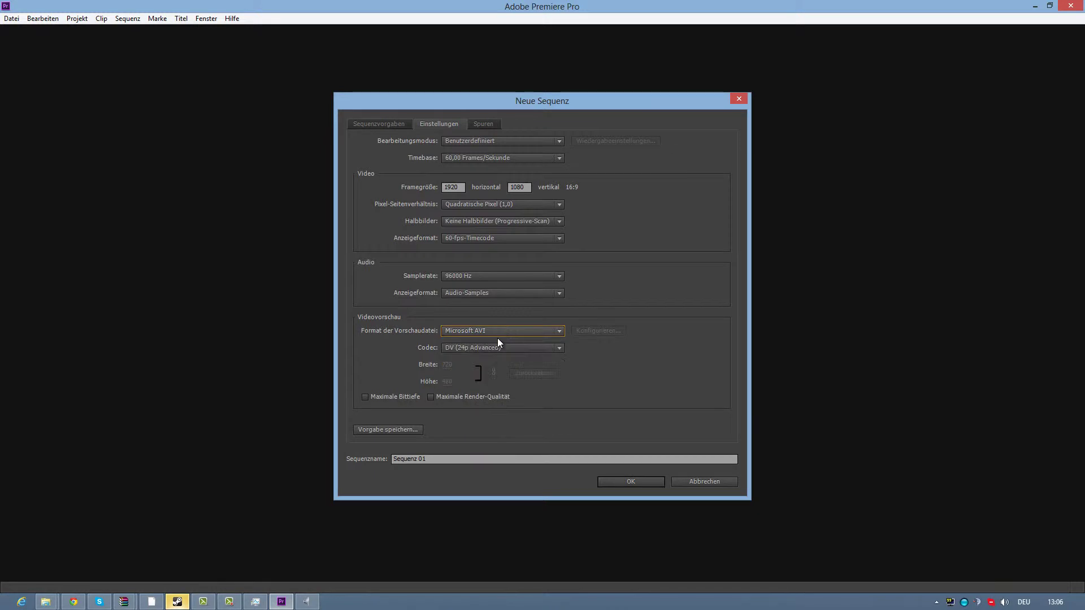
pyautogui.click(483, 348)
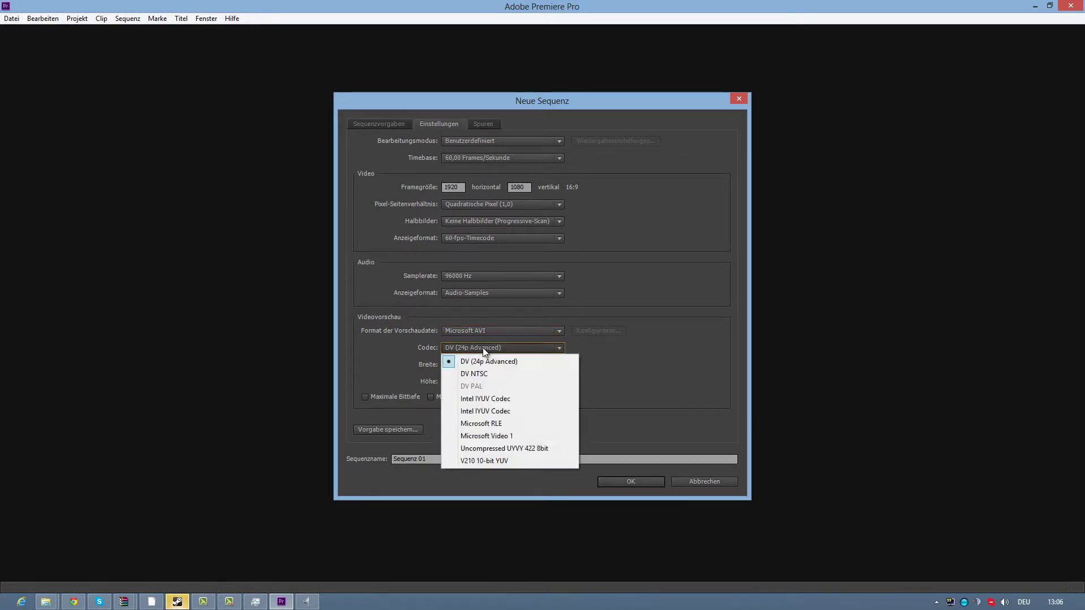
pyautogui.click(474, 436)
pyautogui.click(452, 365)
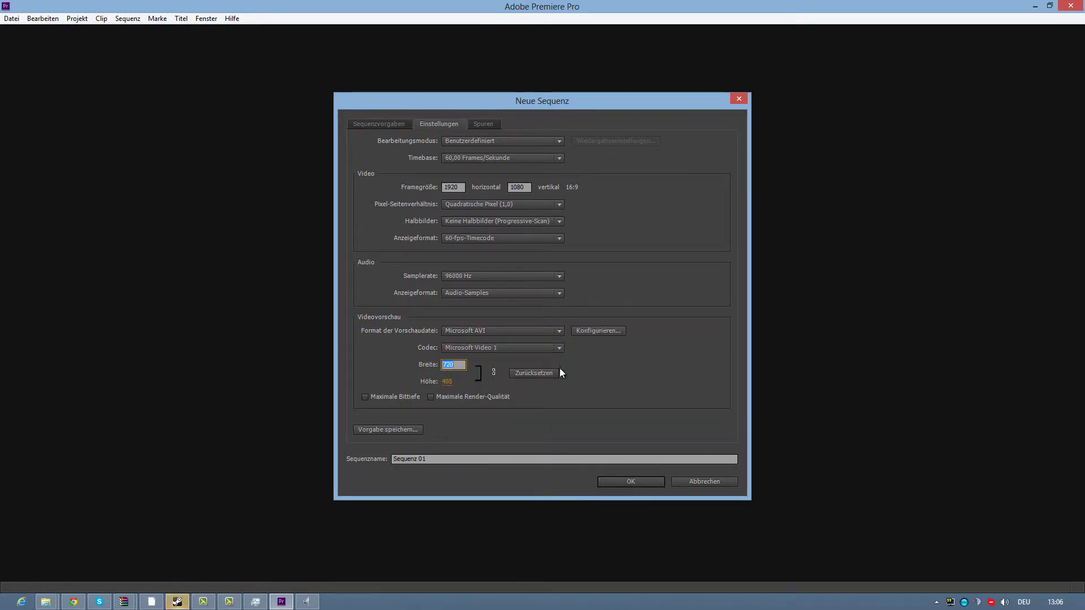
pyautogui.write('1920')
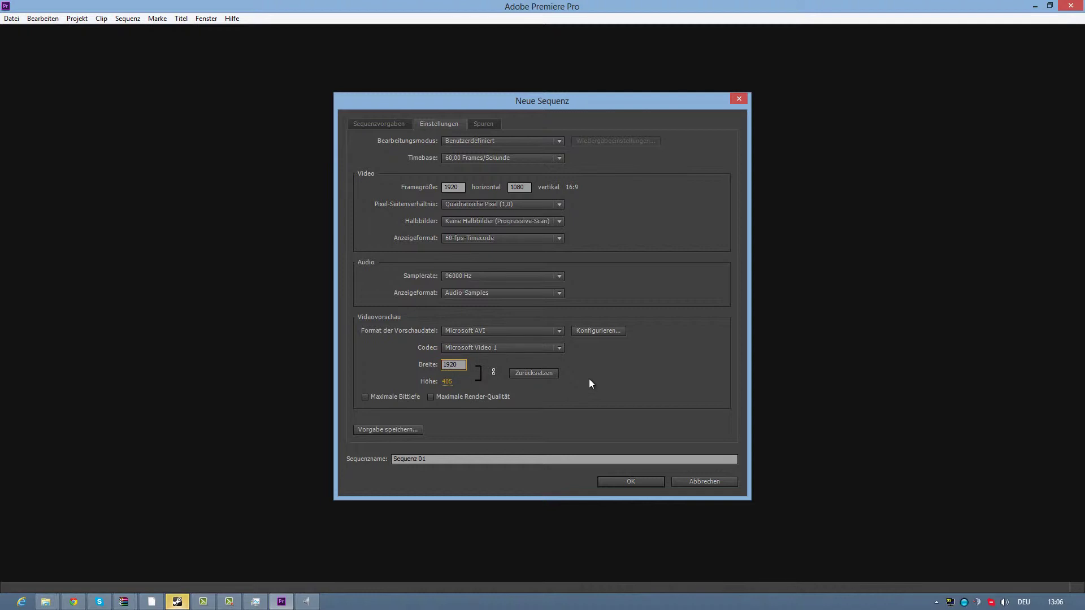
pyautogui.press('Return')
# - Leave maximum bit depth off, name the sequence Ficker, and create it
pyautogui.click(365, 396)
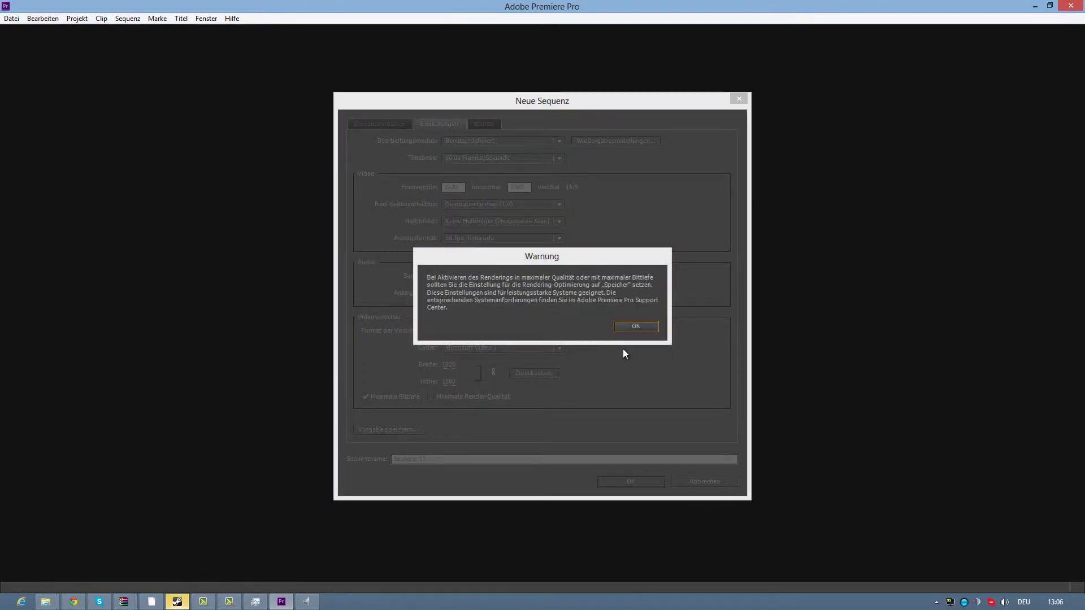
pyautogui.click(623, 330)
pyautogui.click(394, 403)
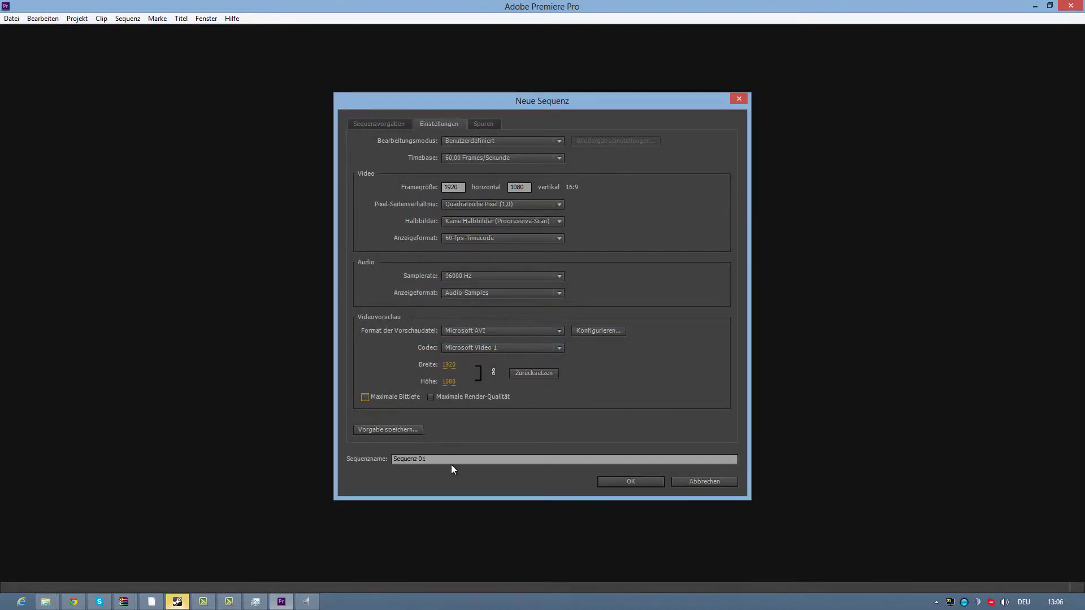
pyautogui.click(449, 461)
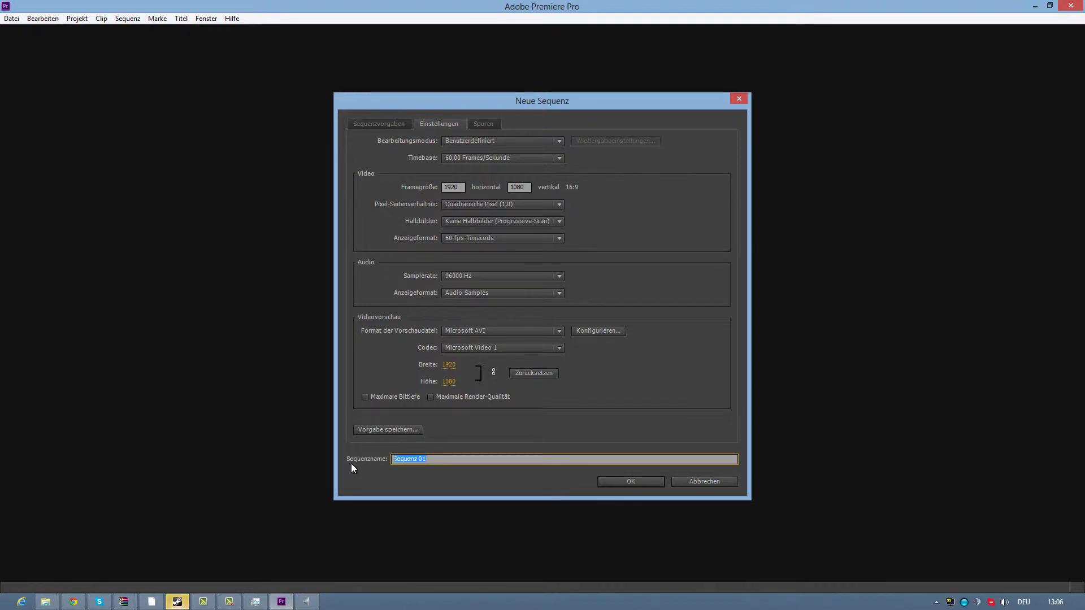
pyautogui.write('Fick')
pyautogui.press('Return')
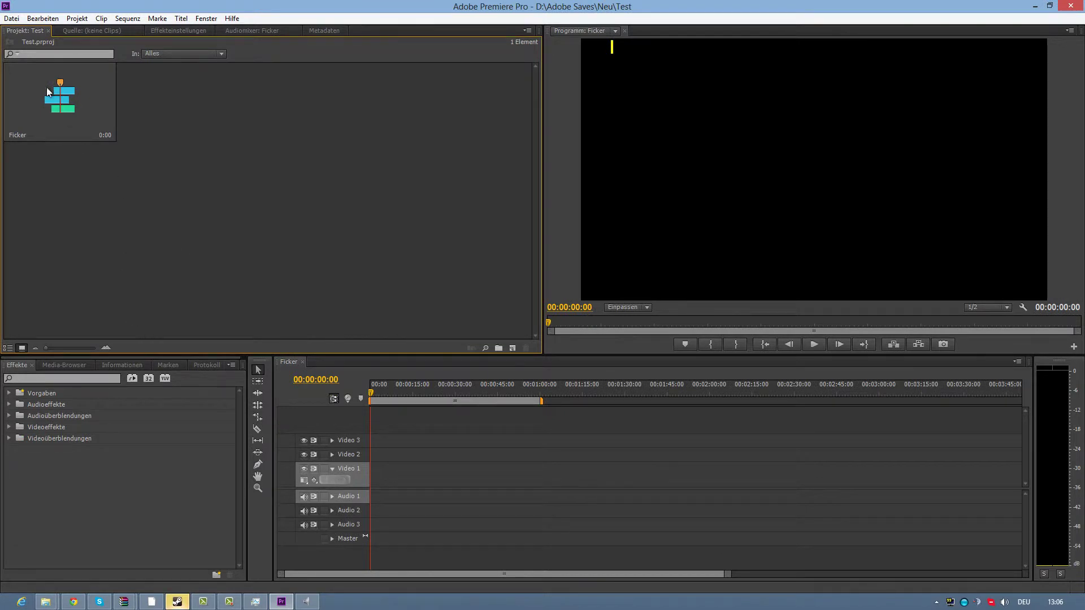
pyautogui.moveTo(17, 364); pyautogui.dragTo(11, 373)
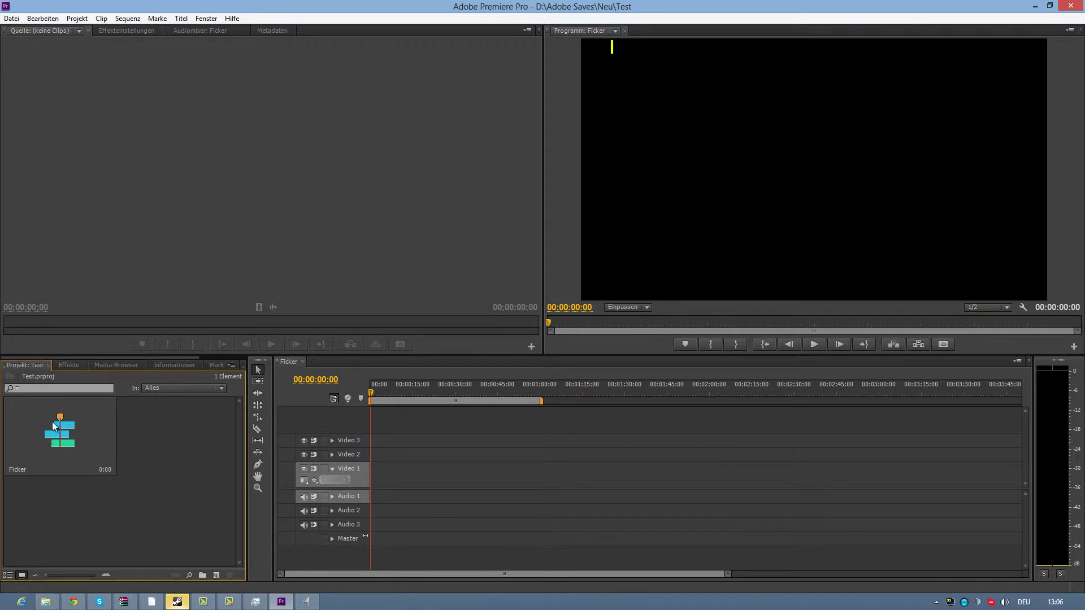
pyautogui.moveTo(18, 368); pyautogui.dragTo(20, 36)
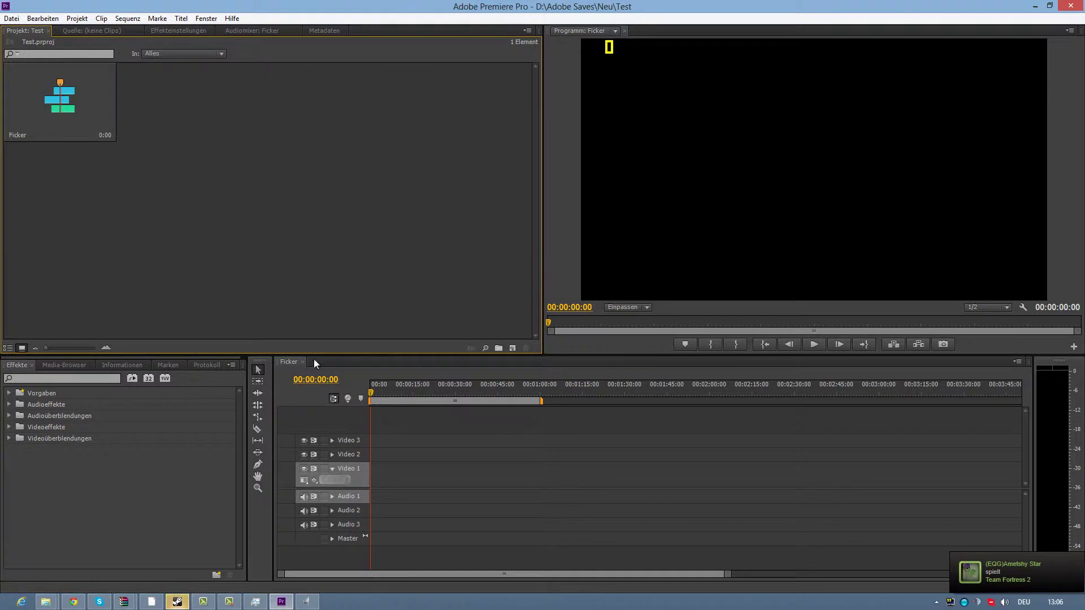
pyautogui.click(574, 34)
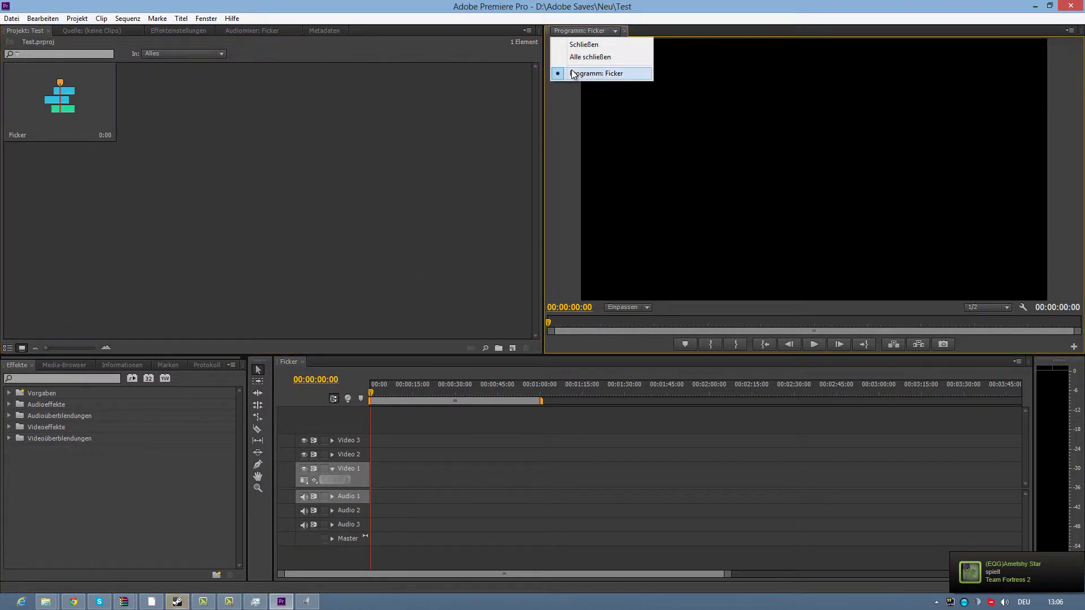
pyautogui.click(561, 141)
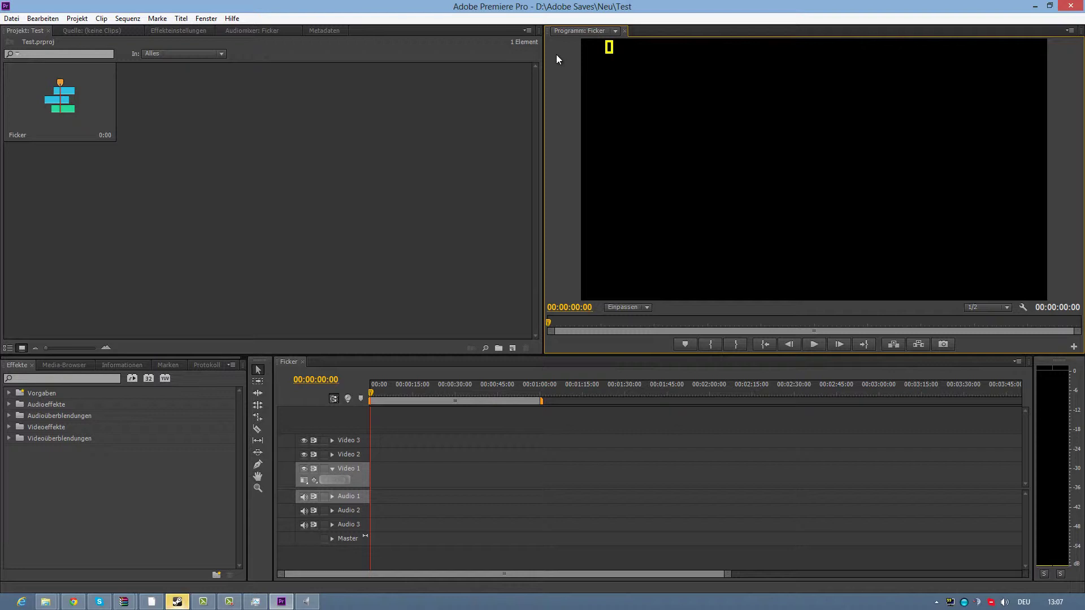
pyautogui.click(515, 479)
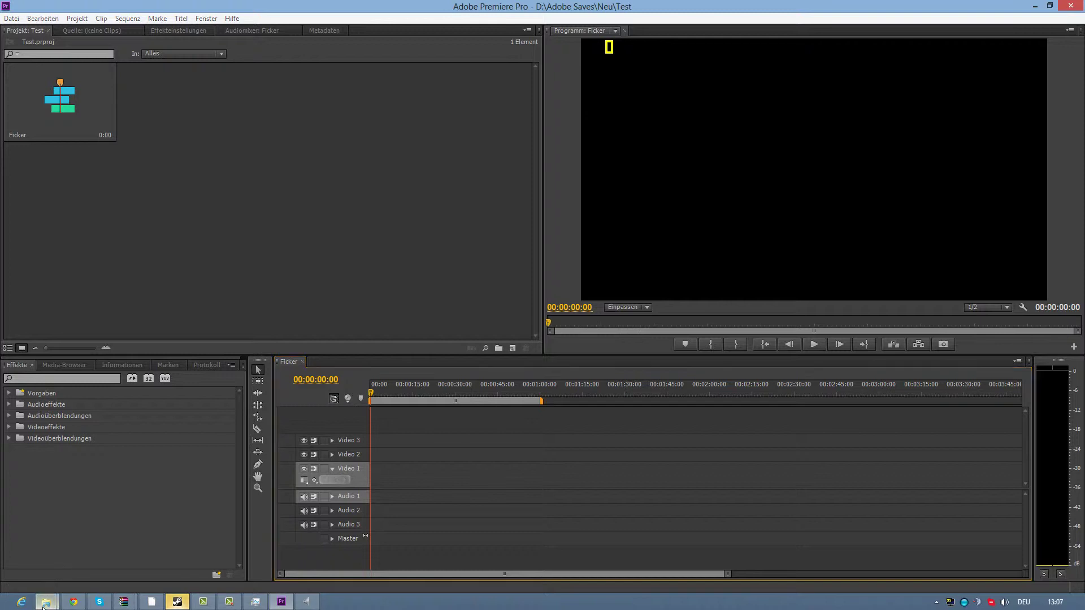
pyautogui.moveTo(46, 602)
pyautogui.click(128, 555)
pyautogui.press('BackSpace')
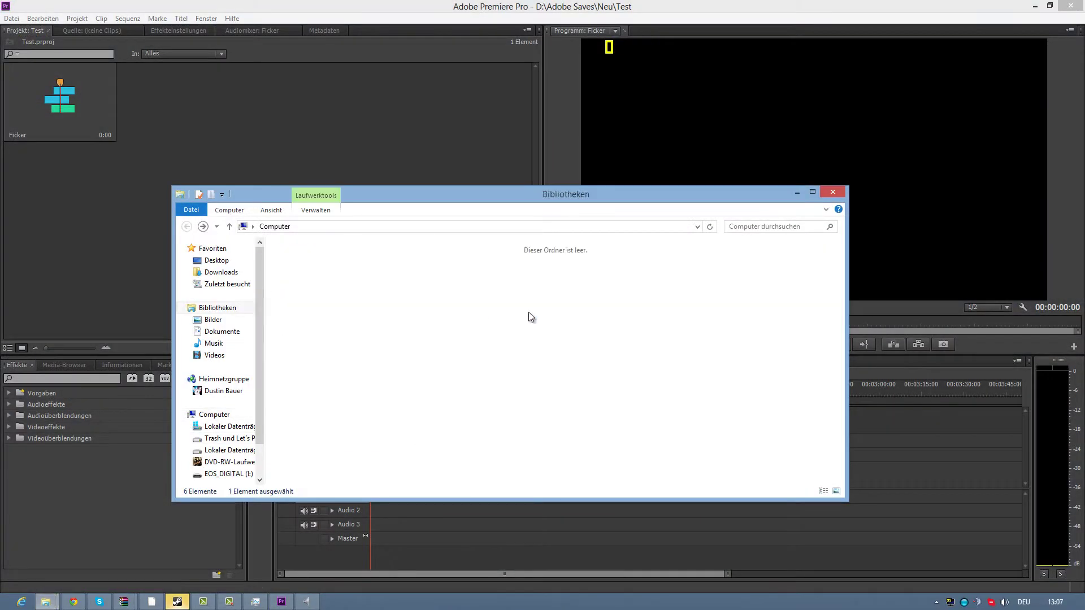
pyautogui.press('BackSpace')
pyautogui.hotkey('alt', 'Right')
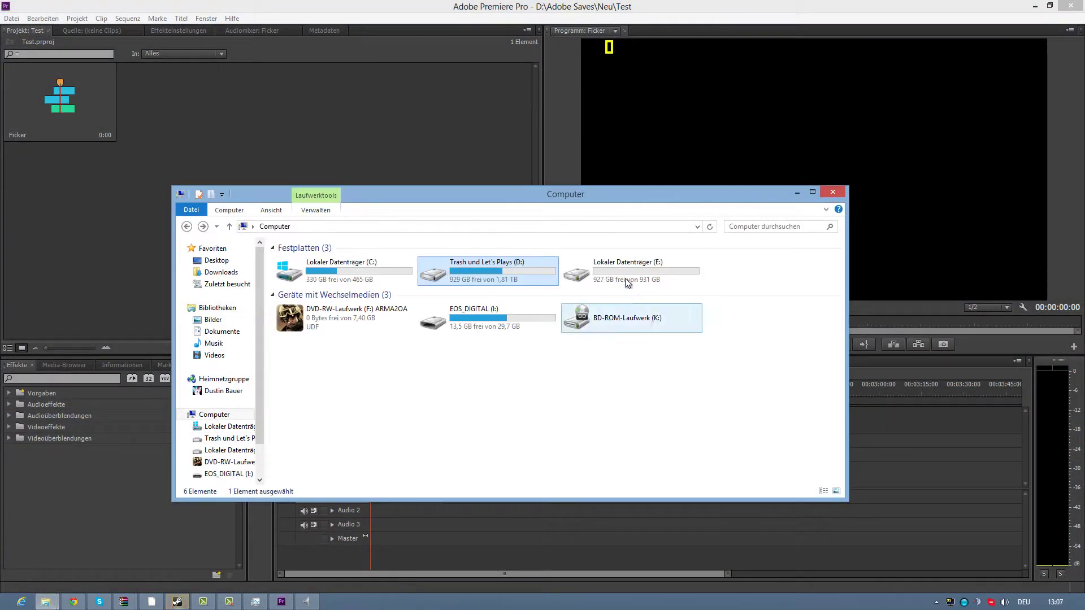
pyautogui.doubleClick(625, 278)
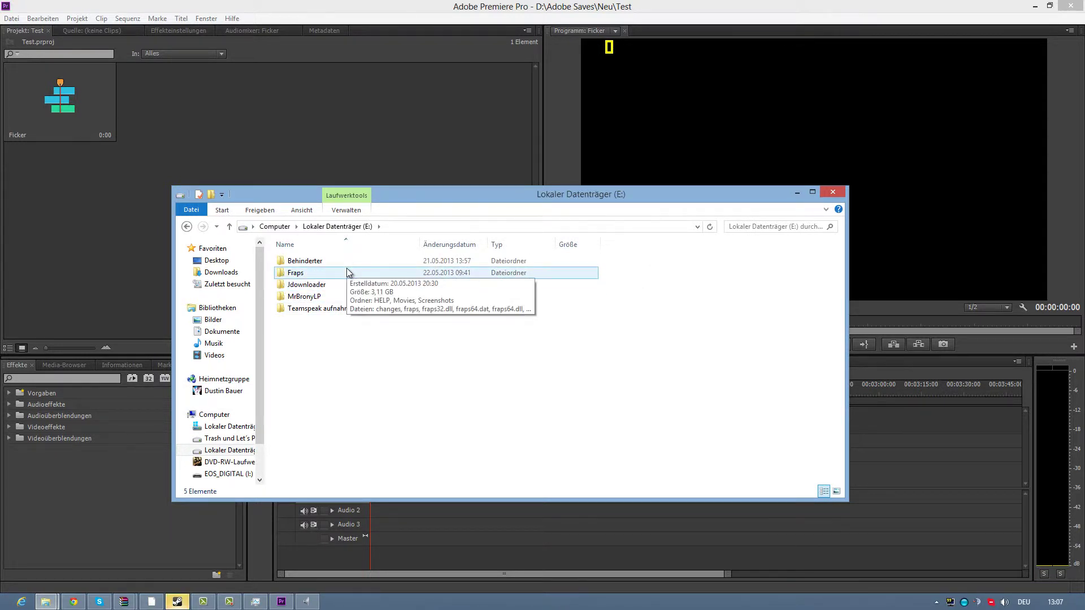
pyautogui.doubleClick(347, 267)
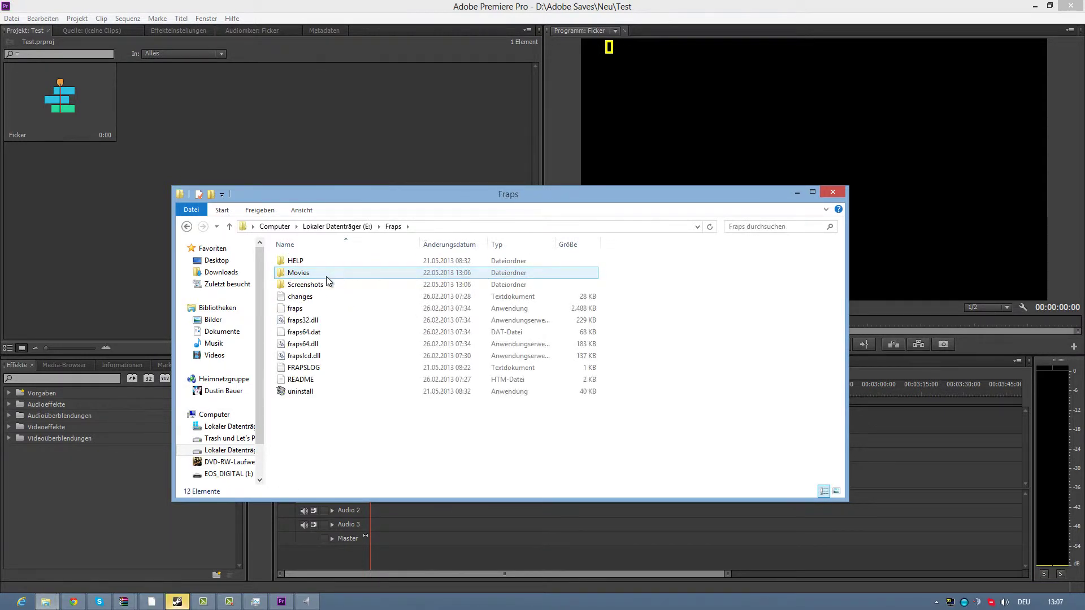
pyautogui.doubleClick(328, 276)
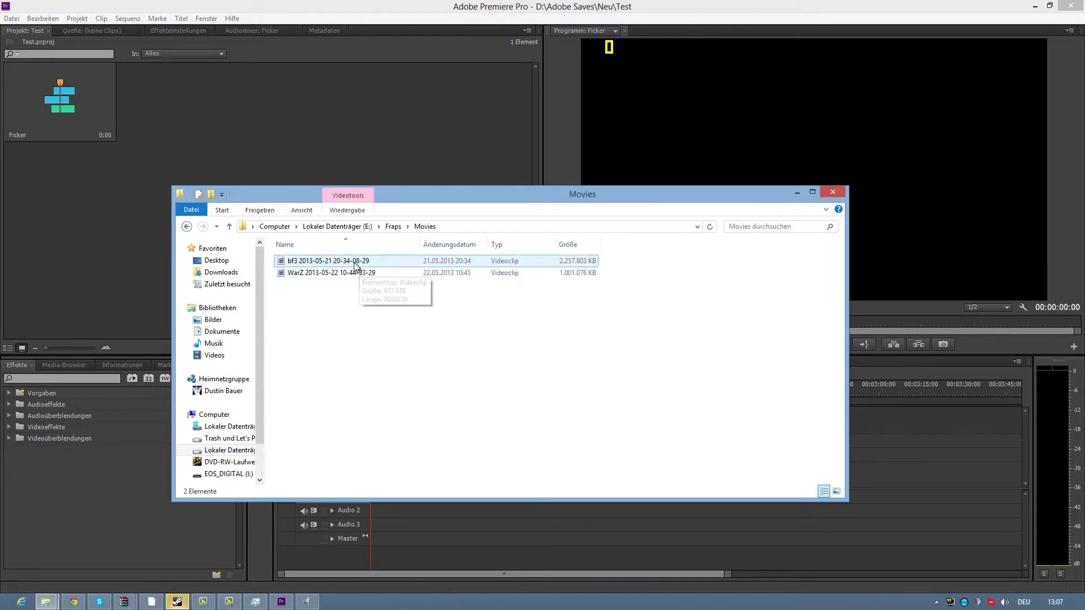
pyautogui.moveTo(362, 261)
pyautogui.mouseDown()
pyautogui.moveTo(235, 71)
pyautogui.moveTo(225, 149)
pyautogui.mouseUp()
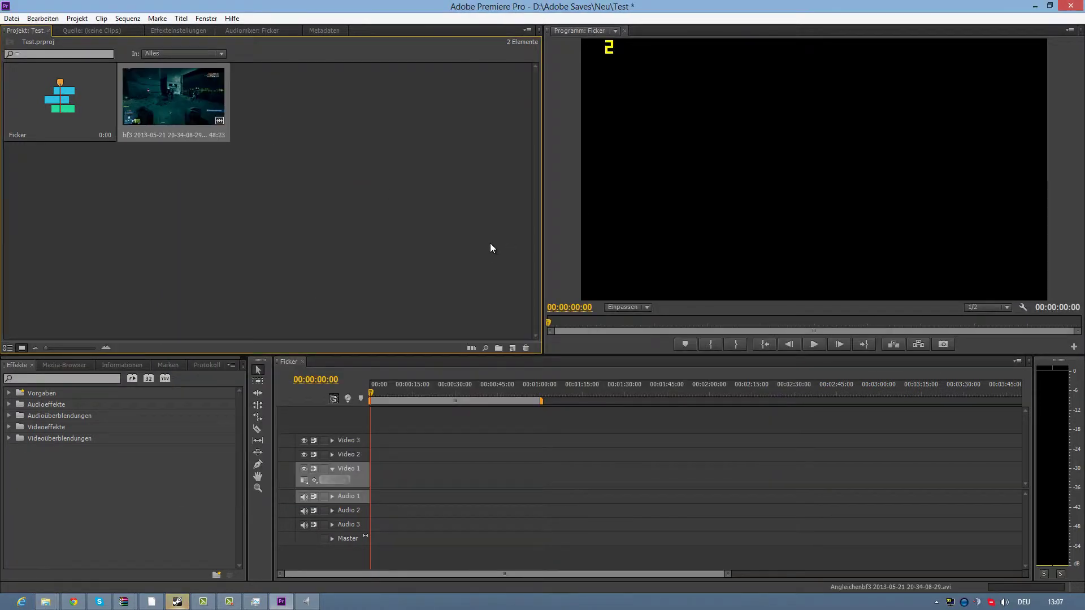
pyautogui.moveTo(181, 107); pyautogui.dragTo(351, 481)
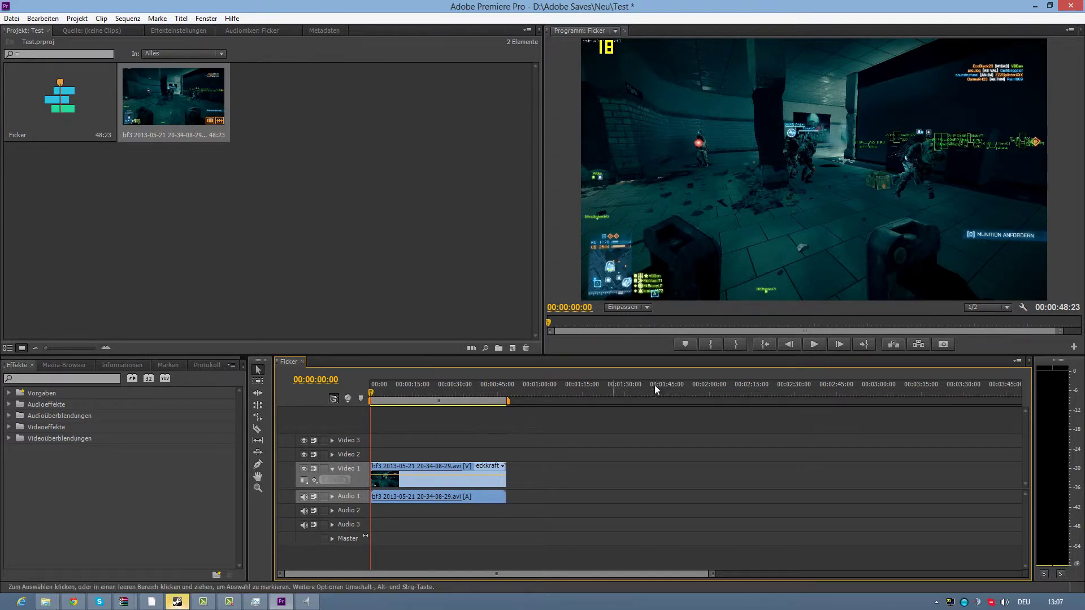
# - Play the Ficker sequence's bf3 footage from the start and stop at 00:00:03:44
pyautogui.click(812, 344)
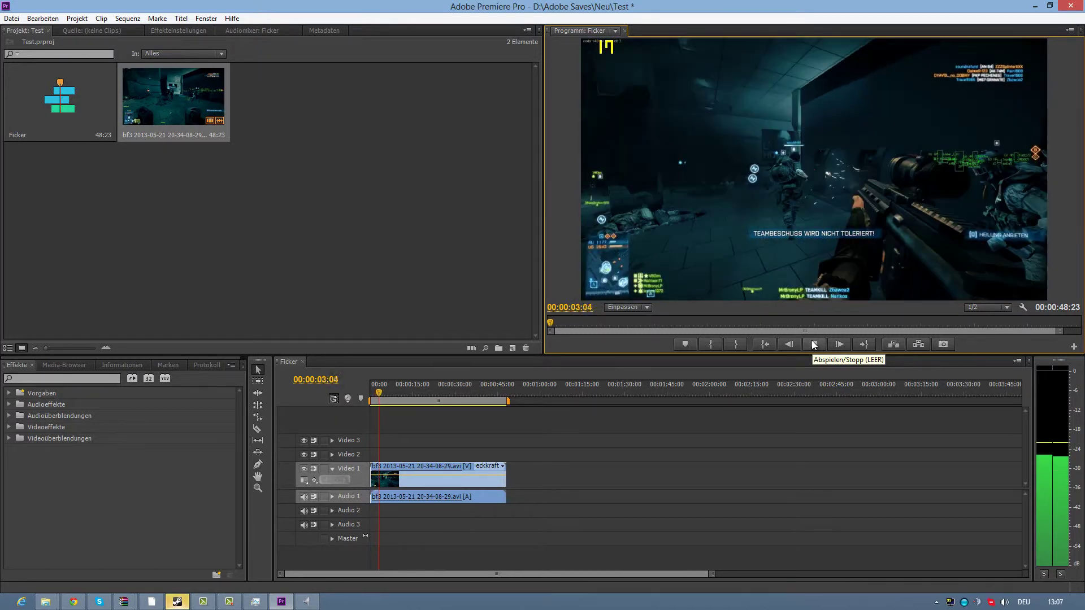
pyautogui.click(812, 343)
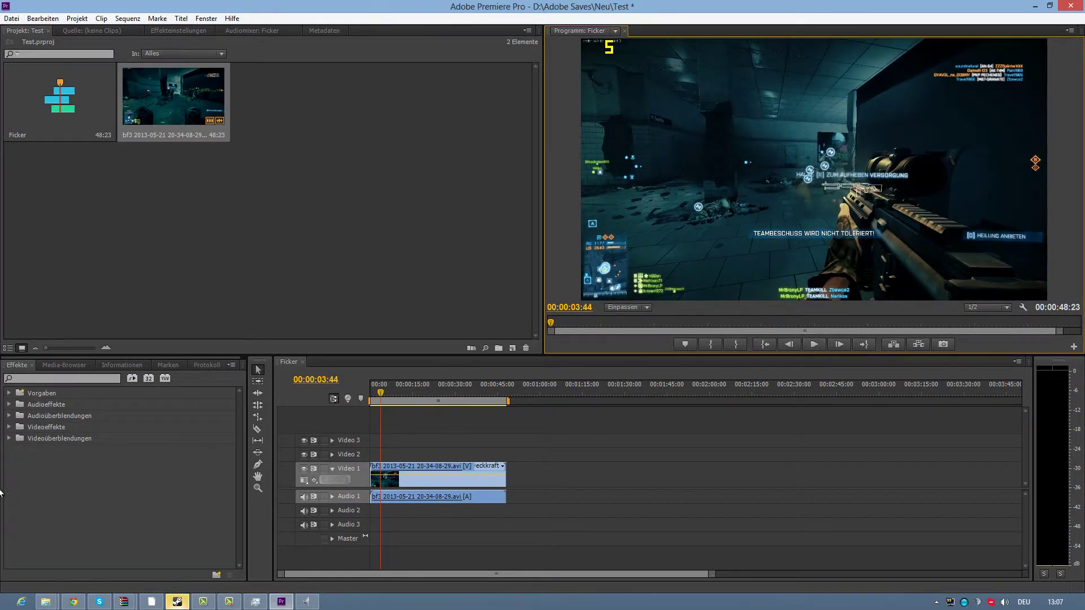
pyautogui.click(5, 604)
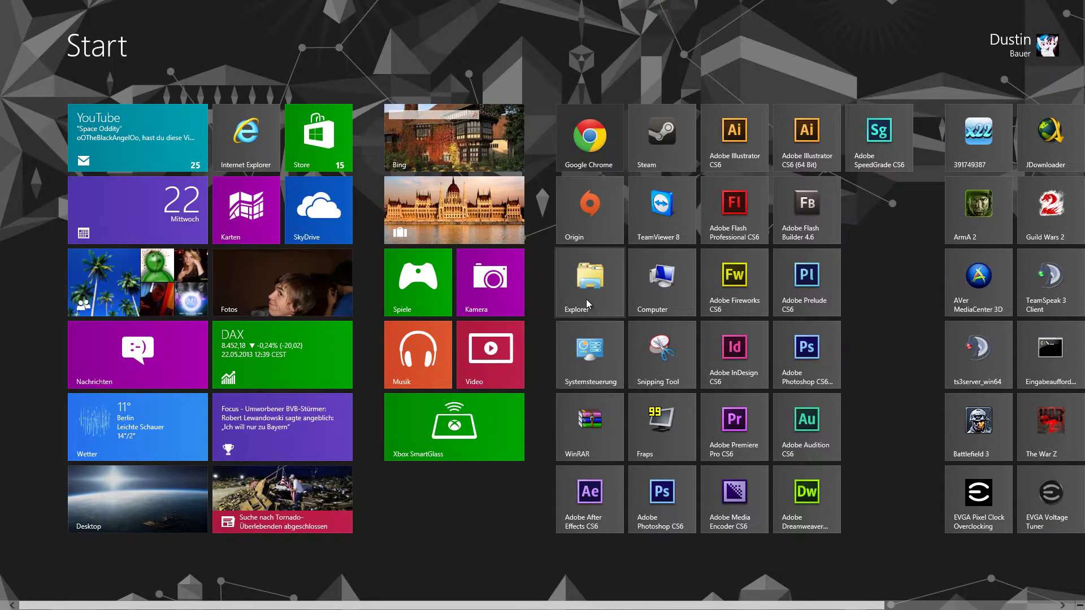
pyautogui.click(587, 300)
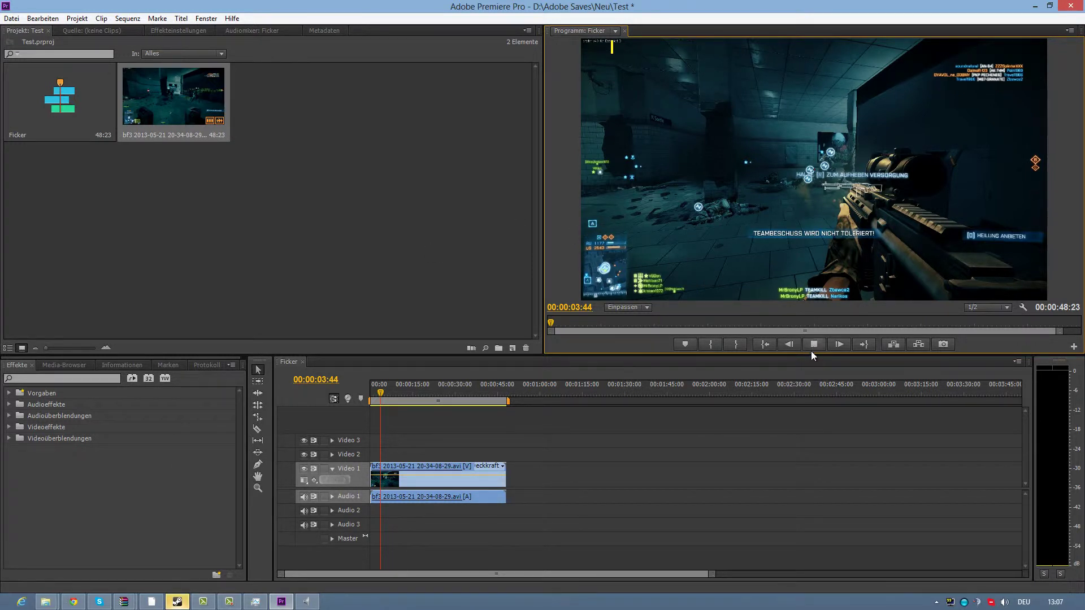
# - Preview the clip to 00:00:04:39 and expand the Videoüberblendungen category in Effects
pyautogui.click(812, 351)
pyautogui.click(811, 350)
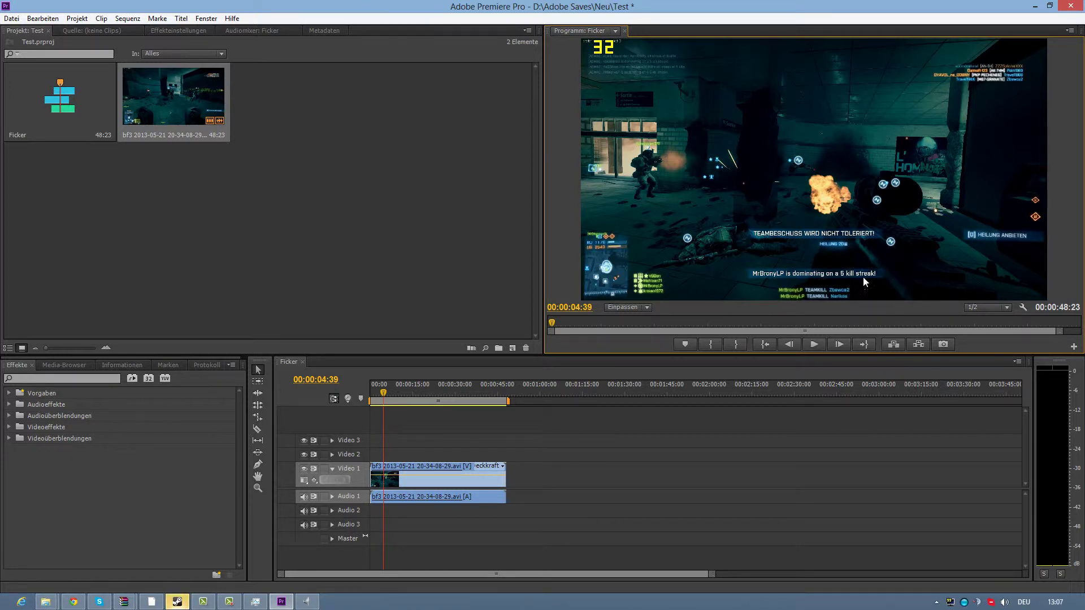
pyautogui.click(309, 222)
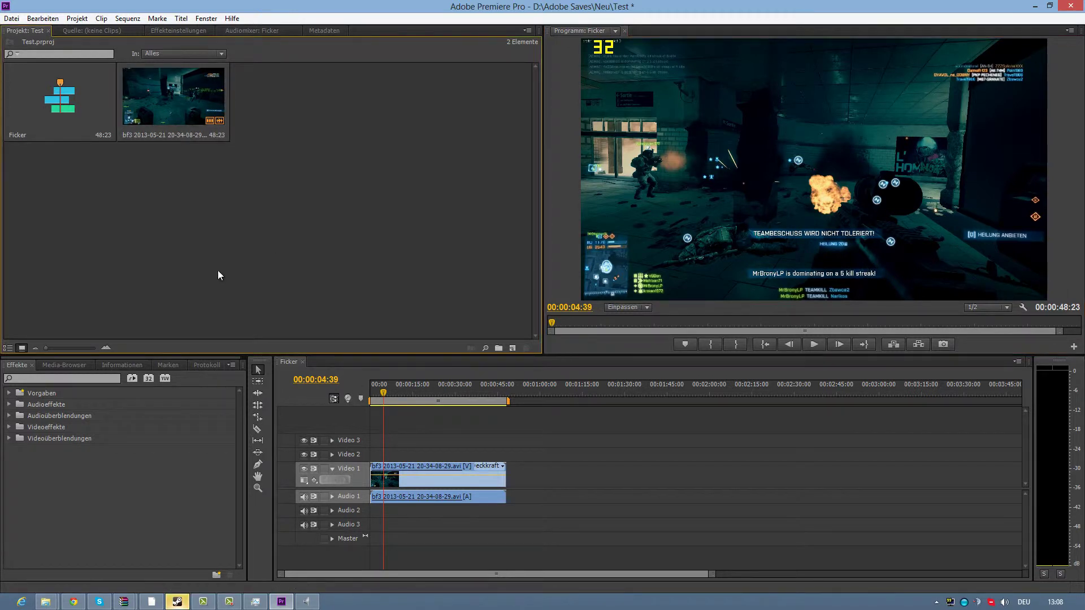
pyautogui.click(9, 439)
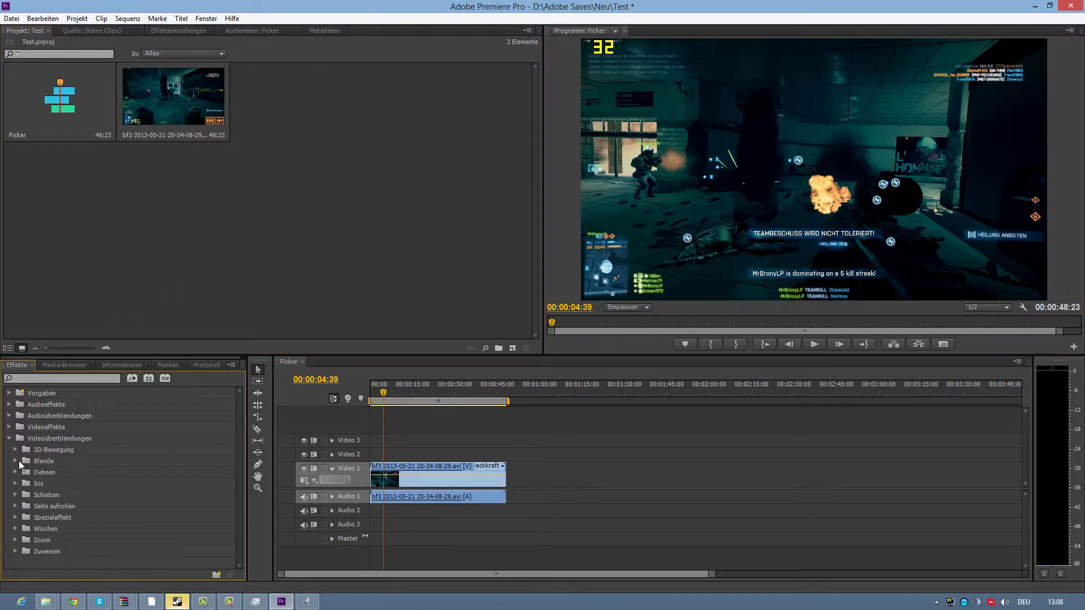
# - Zoom the timeline in closely around the playhead
pyautogui.click(288, 565)
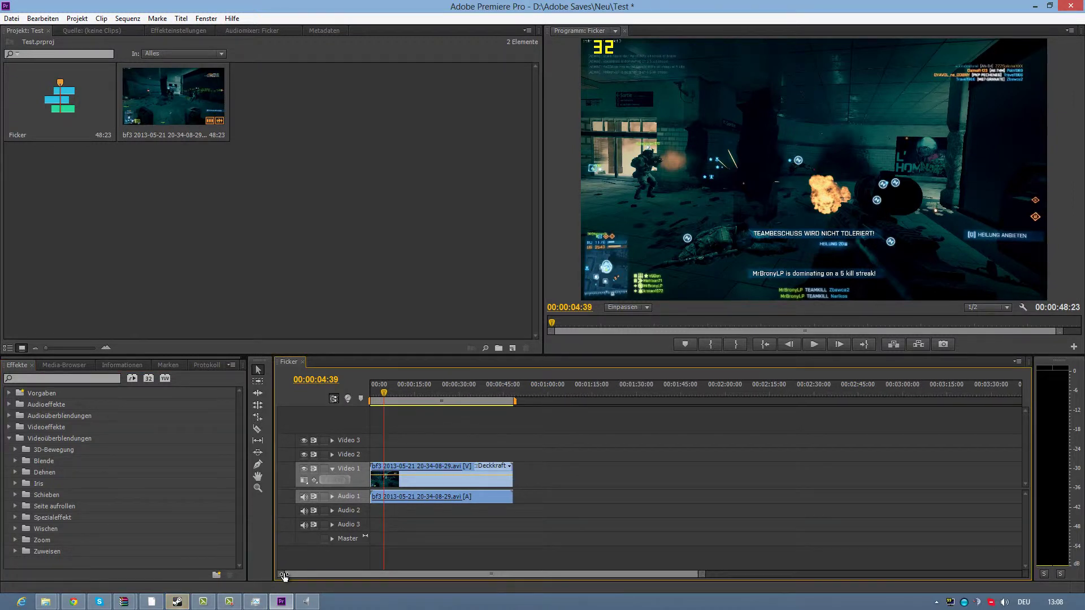
pyautogui.press('=')
pyautogui.press('=')
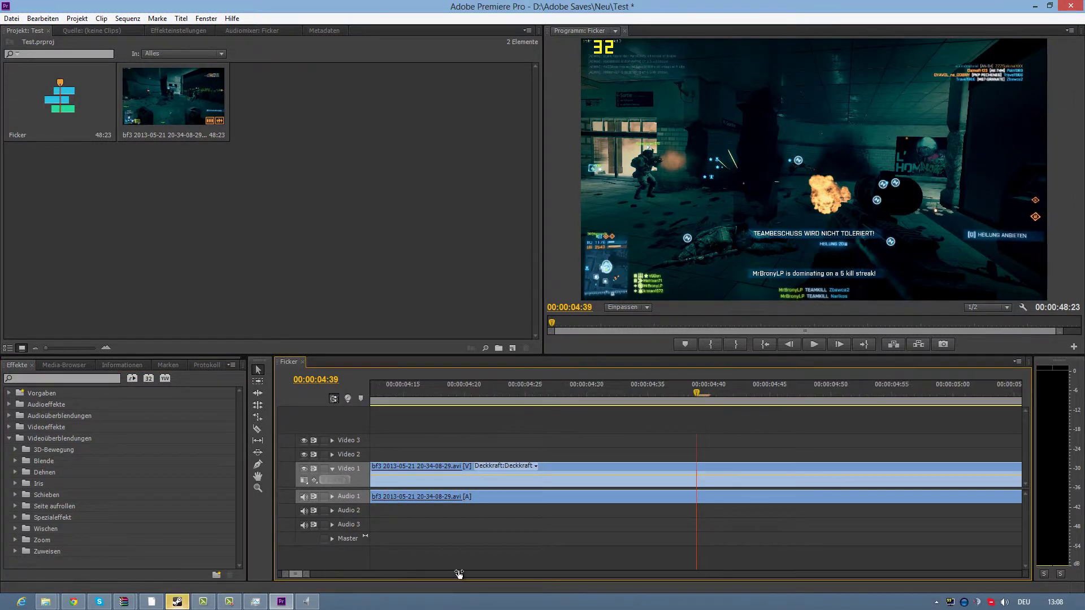
pyautogui.press('=')
pyautogui.press('-')
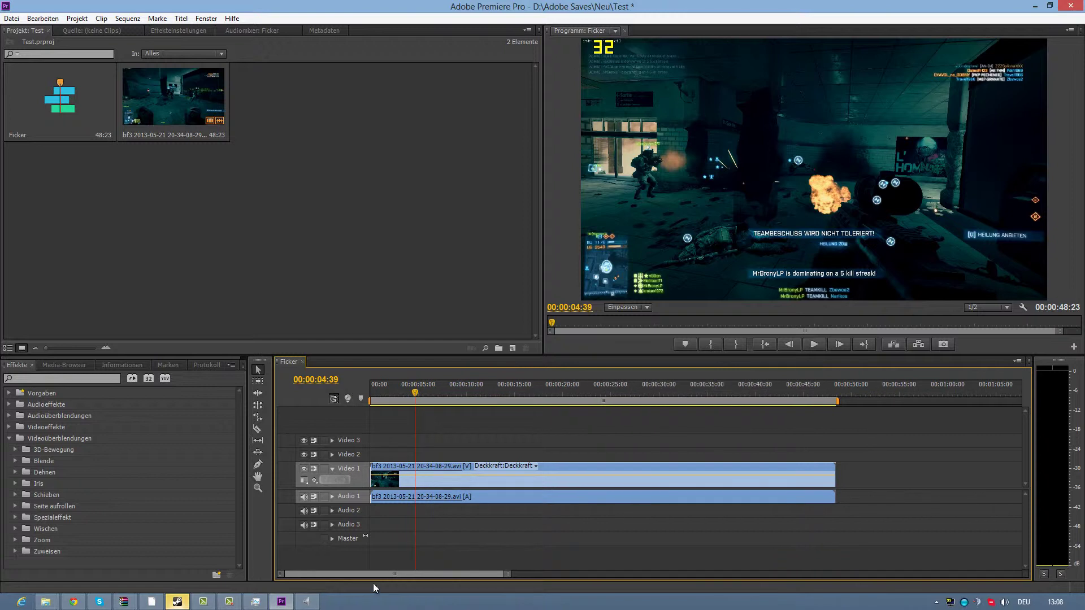
pyautogui.moveTo(506, 575); pyautogui.dragTo(412, 594)
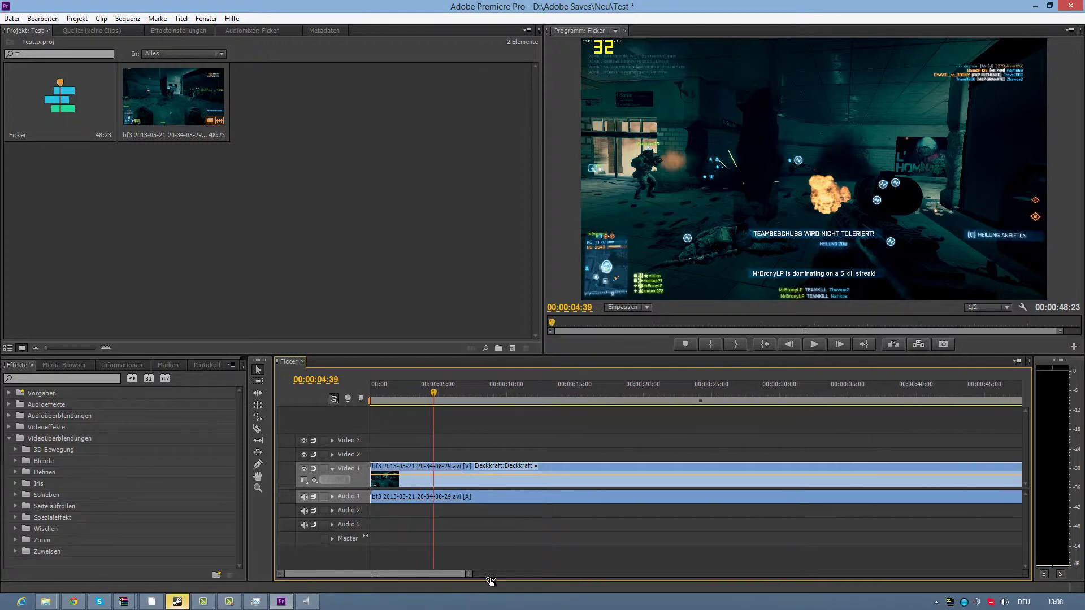
pyautogui.press('=')
pyautogui.press('=')
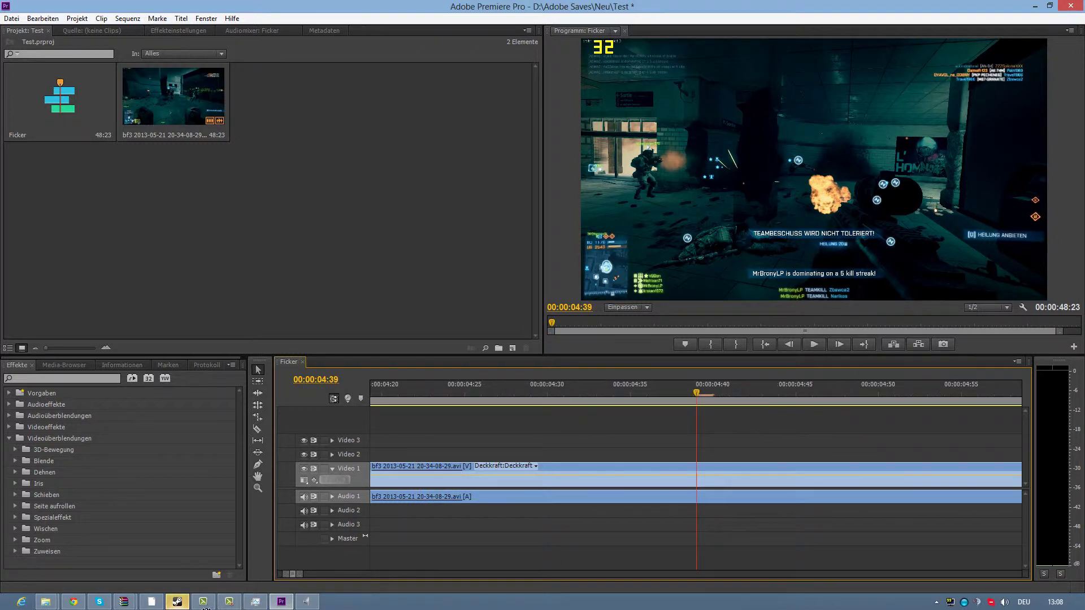
# - Scrub between 00:00:04:34 and 00:00:04:39, then return the playhead to 00:00:00:00
pyautogui.moveTo(695, 395); pyautogui.dragTo(613, 389)
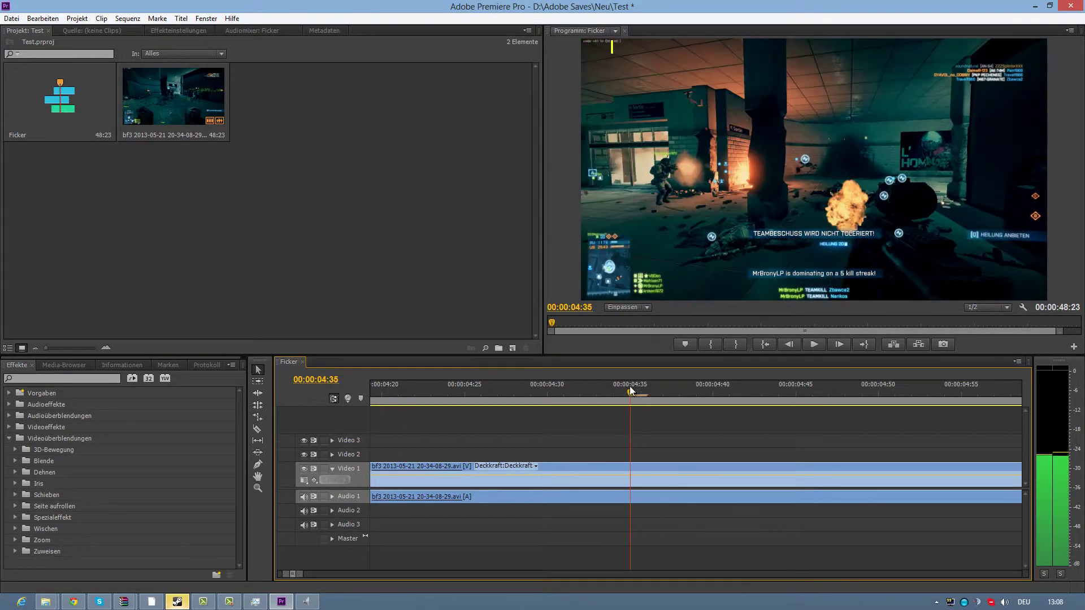
pyautogui.moveTo(617, 388); pyautogui.dragTo(688, 382)
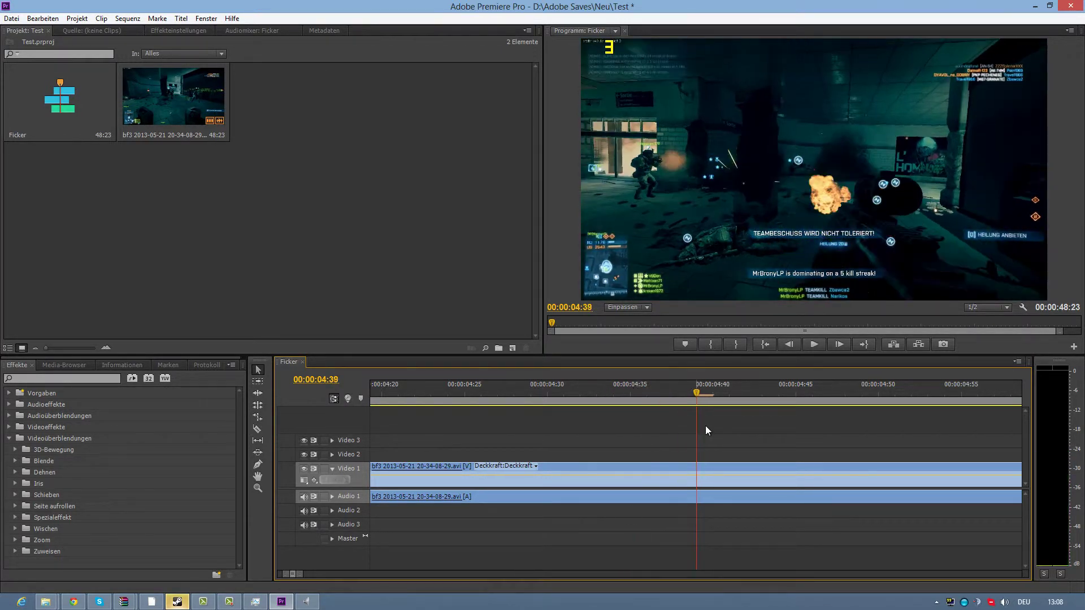
pyautogui.click(304, 577)
pyautogui.moveTo(304, 576); pyautogui.dragTo(463, 575)
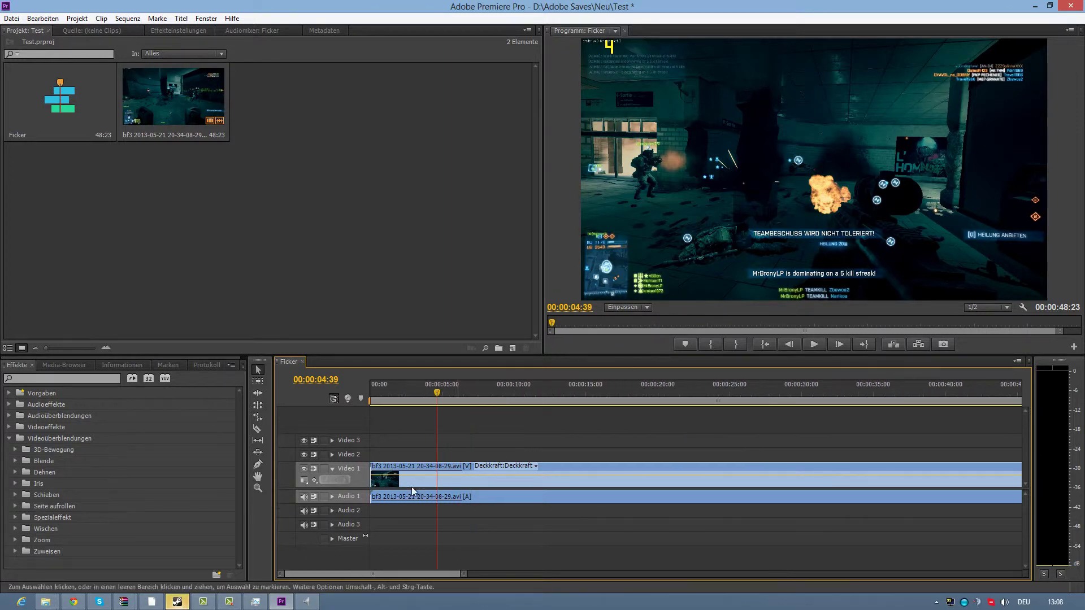
pyautogui.press('Home')
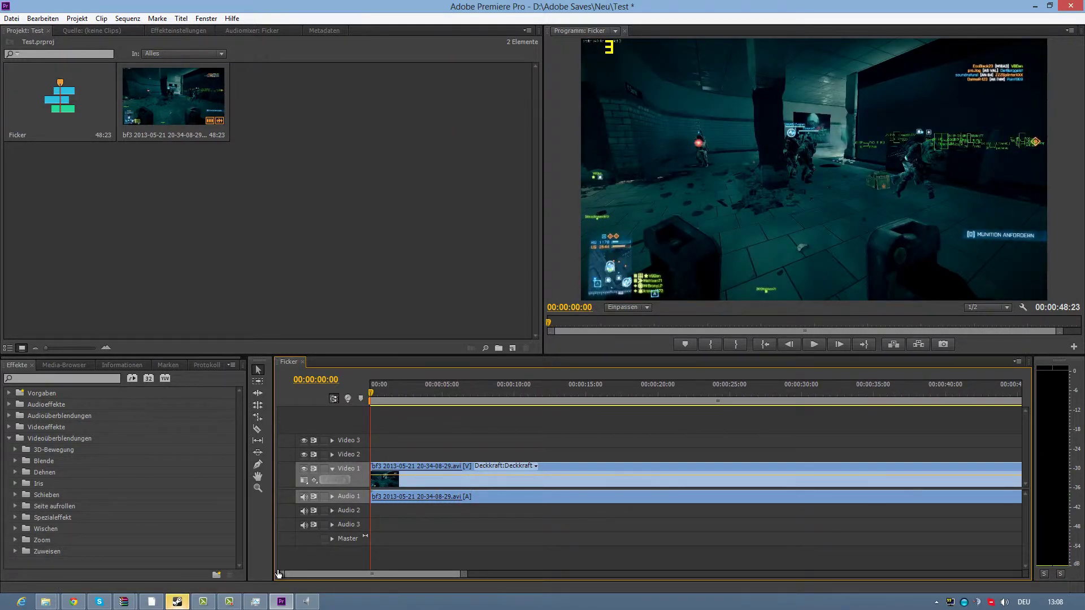
pyautogui.moveTo(464, 574); pyautogui.dragTo(327, 574)
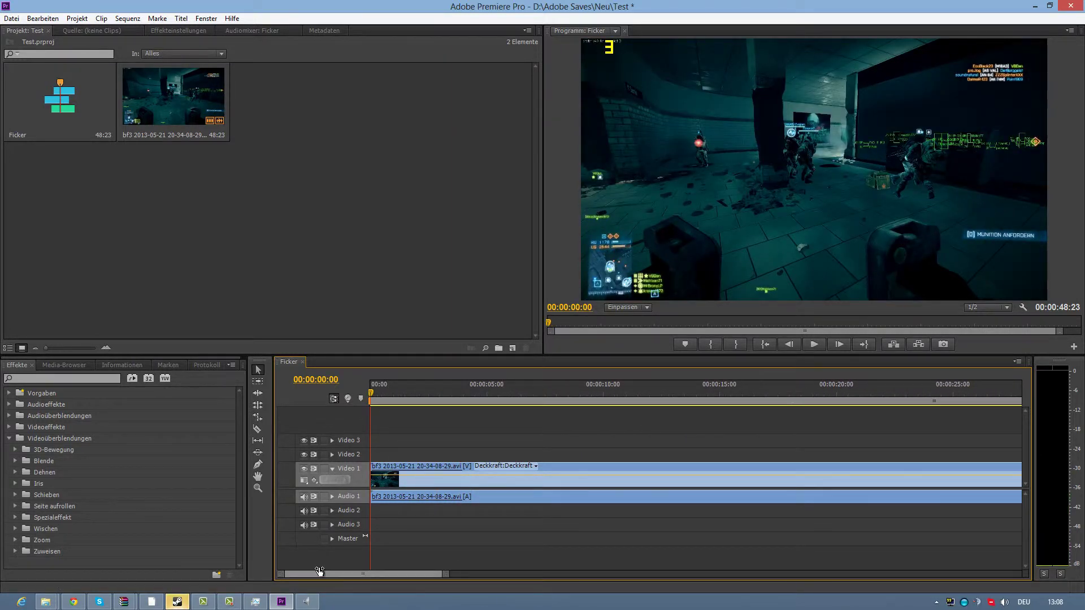
# - Apply the Weiche Blende transition to the clip's start and lengthen it
pyautogui.click(15, 461)
pyautogui.moveTo(45, 528); pyautogui.dragTo(364, 477)
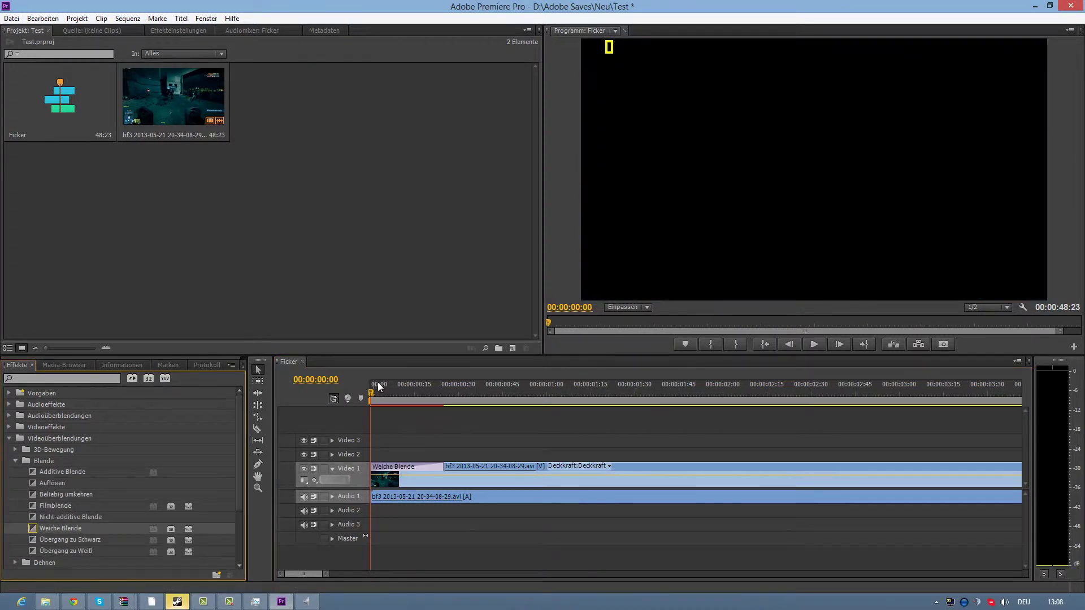
pyautogui.moveTo(379, 384)
pyautogui.mouseDown()
pyautogui.moveTo(392, 384)
pyautogui.moveTo(343, 410)
pyautogui.mouseUp()
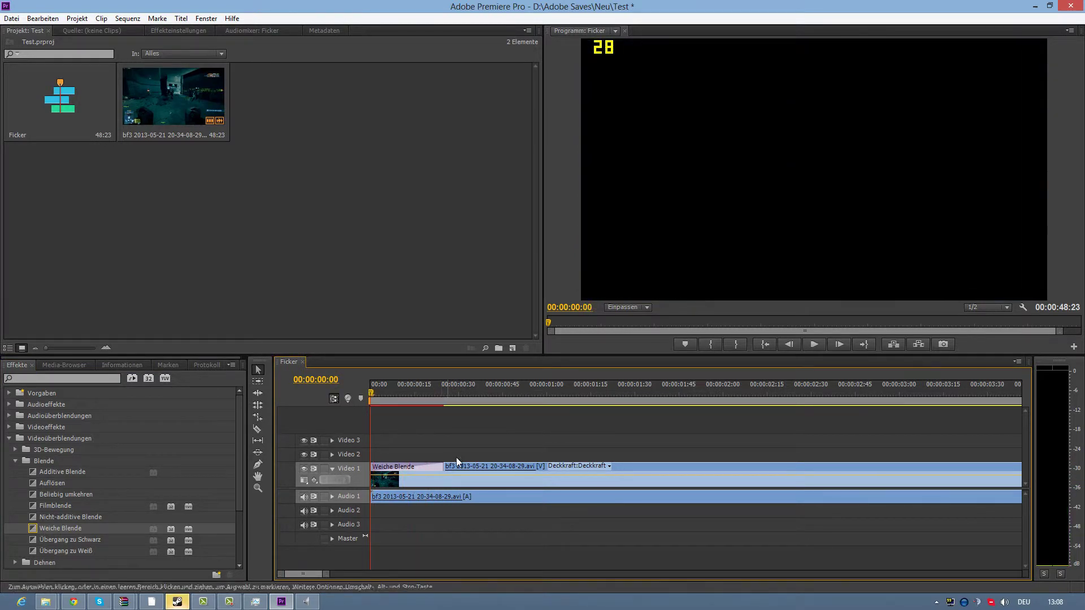
pyautogui.moveTo(440, 468); pyautogui.dragTo(704, 467)
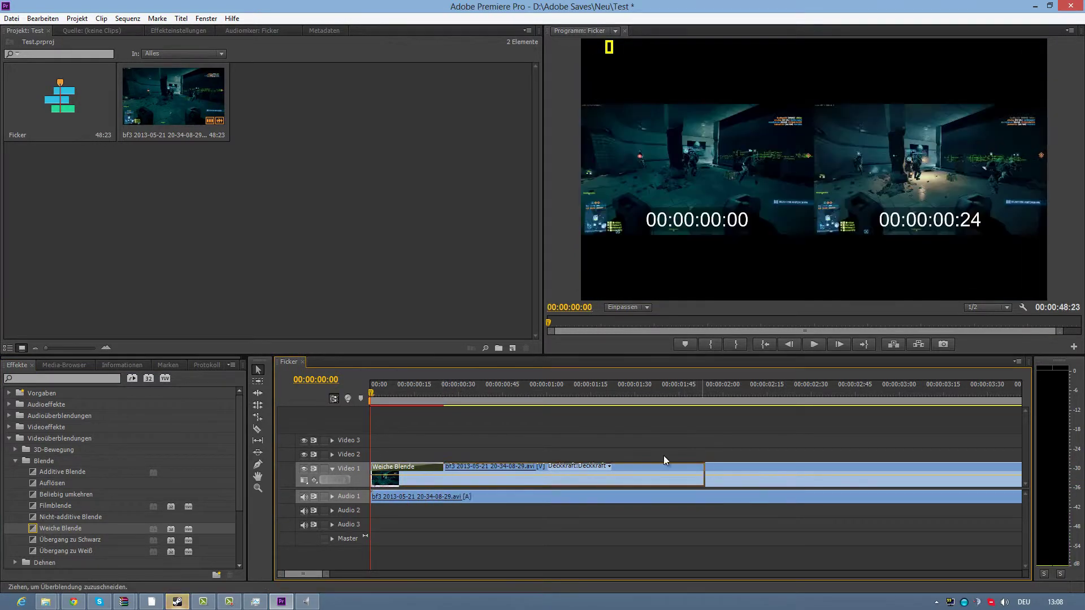
pyautogui.moveTo(418, 391); pyautogui.dragTo(668, 396)
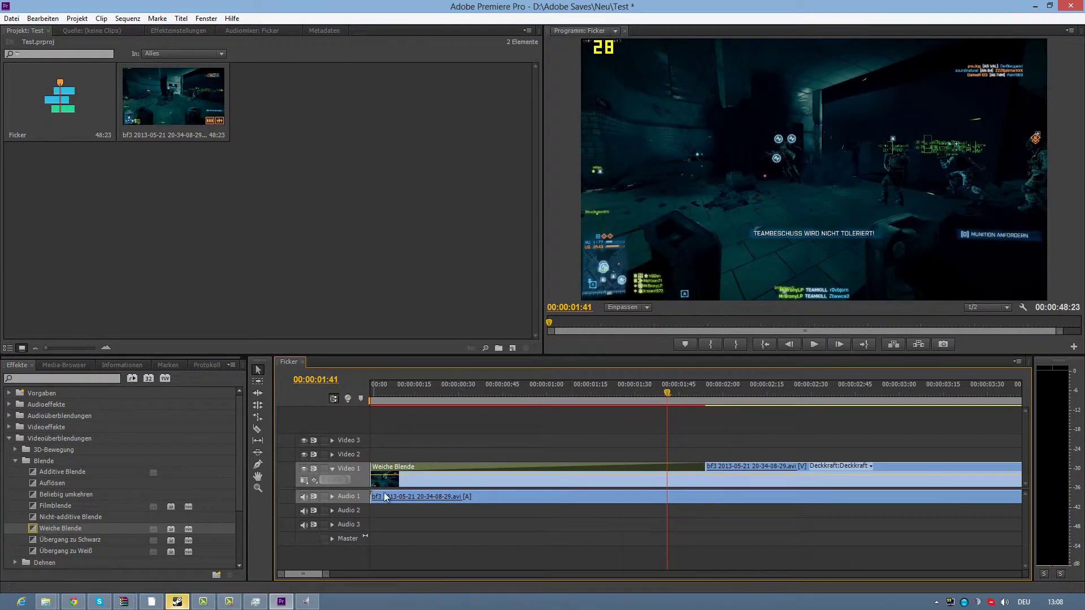
# - Add a lengthened Exponentielle Überblendung crossfade to the start of the Audio 1 clip
pyautogui.click(10, 416)
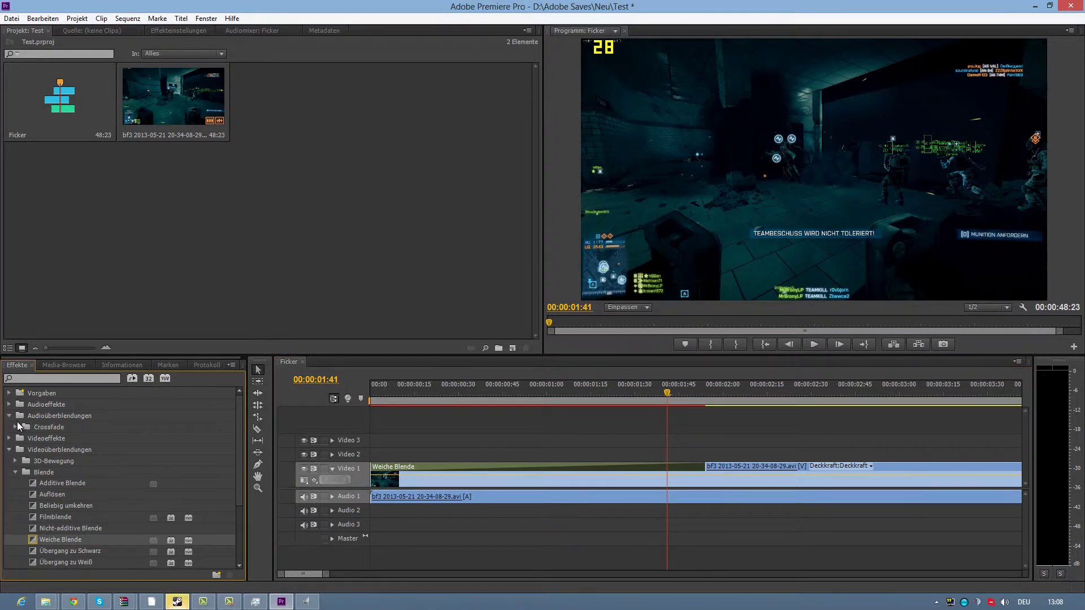
pyautogui.click(16, 427)
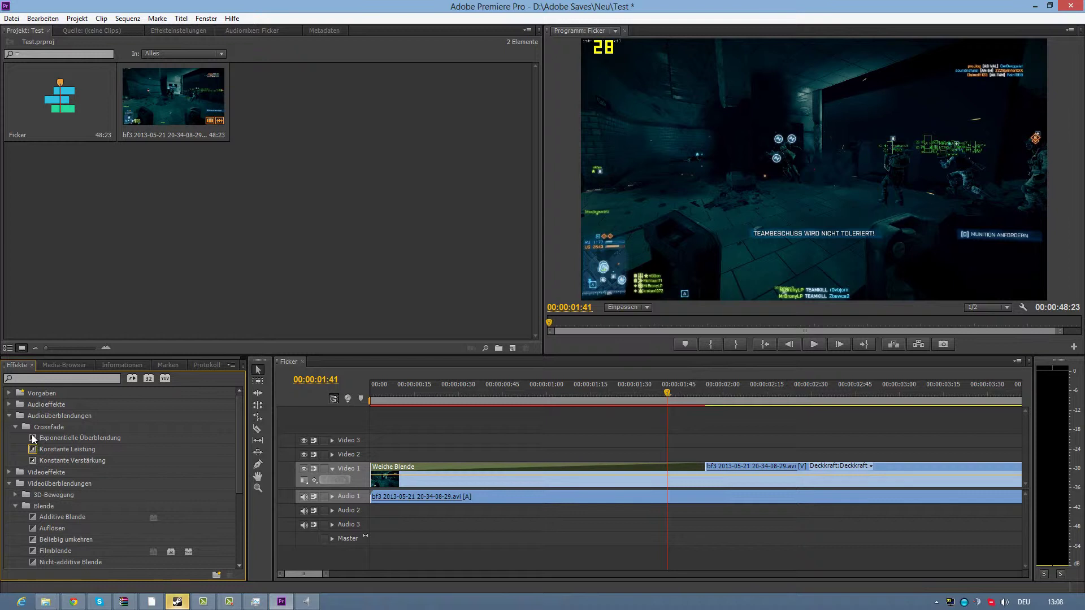
pyautogui.moveTo(33, 438); pyautogui.dragTo(377, 497)
pyautogui.moveTo(544, 503); pyautogui.dragTo(636, 497)
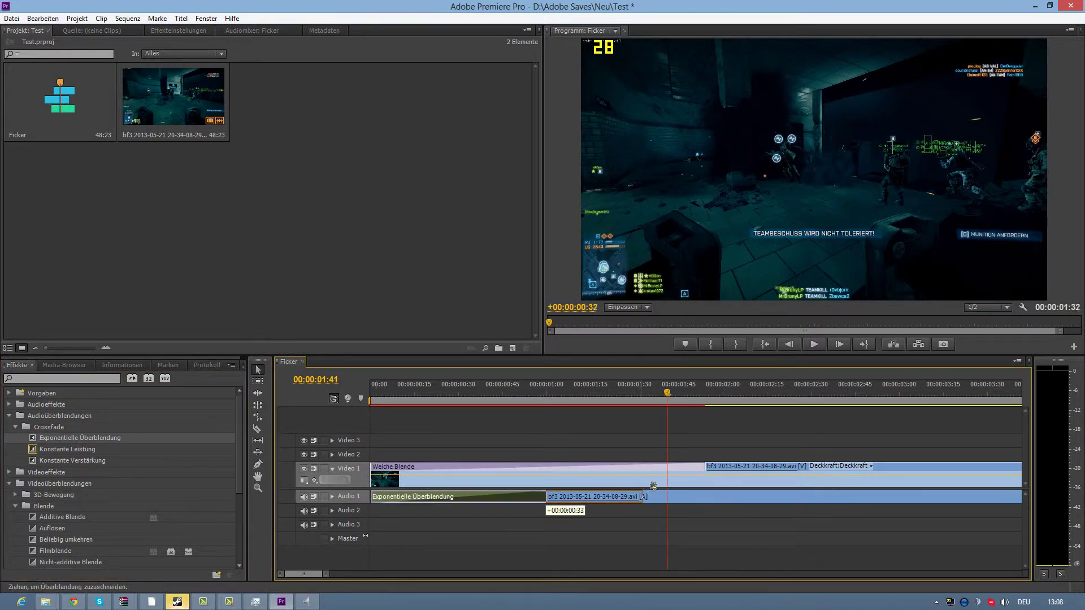
# - Preview both fades from the sequence start to 00:00:02:09
pyautogui.press('Home')
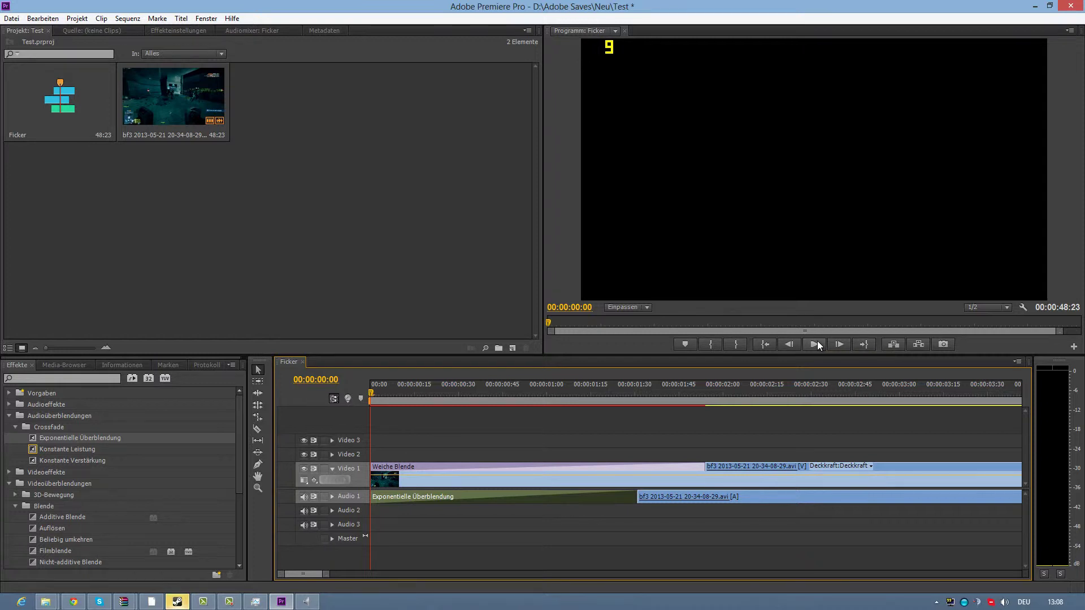
pyautogui.click(817, 342)
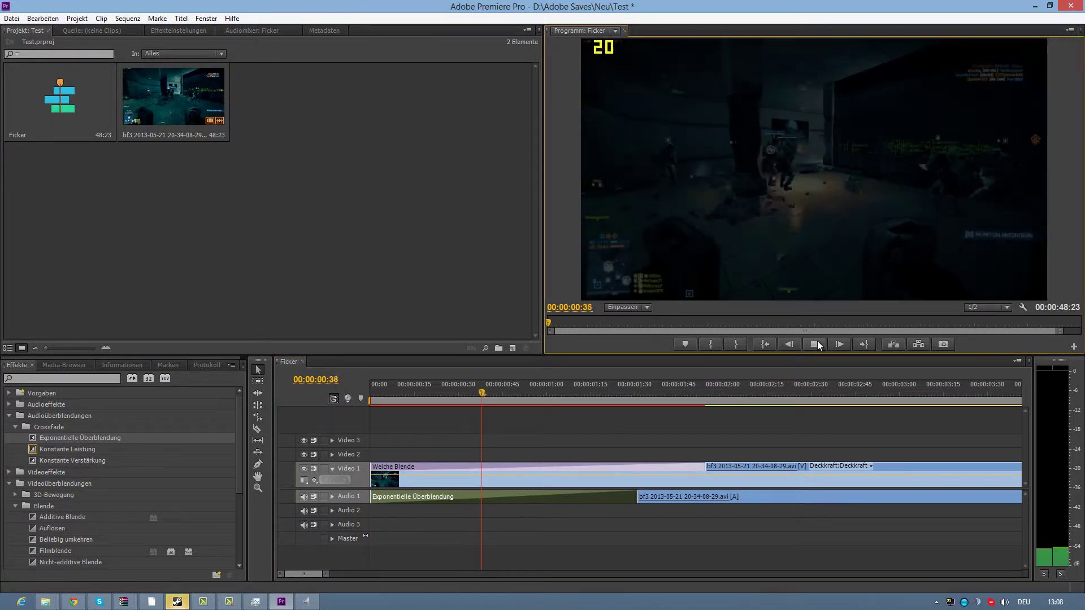
pyautogui.click(817, 341)
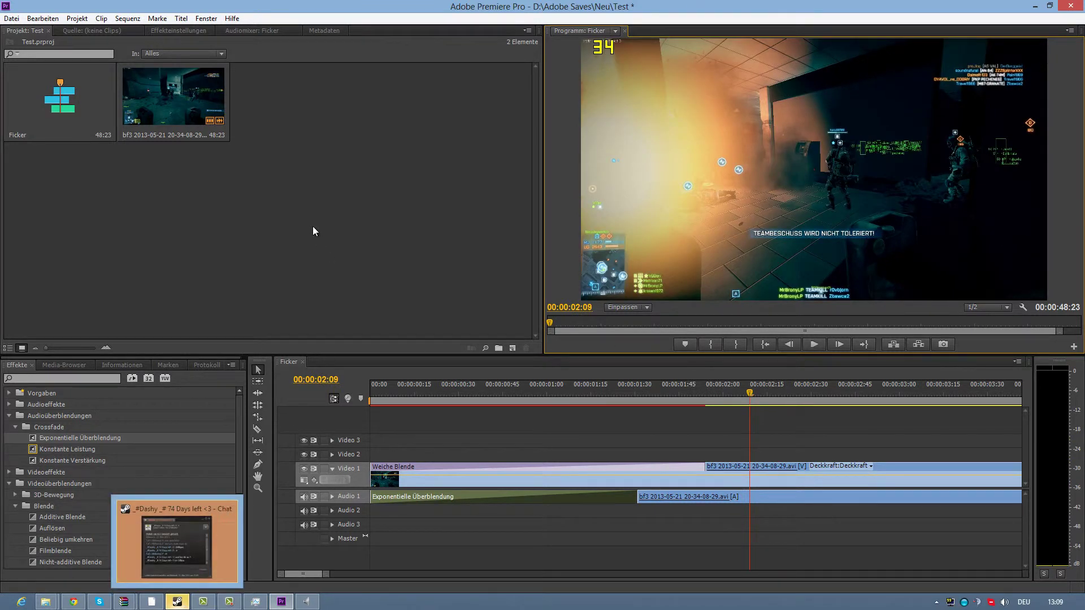
pyautogui.click(238, 32)
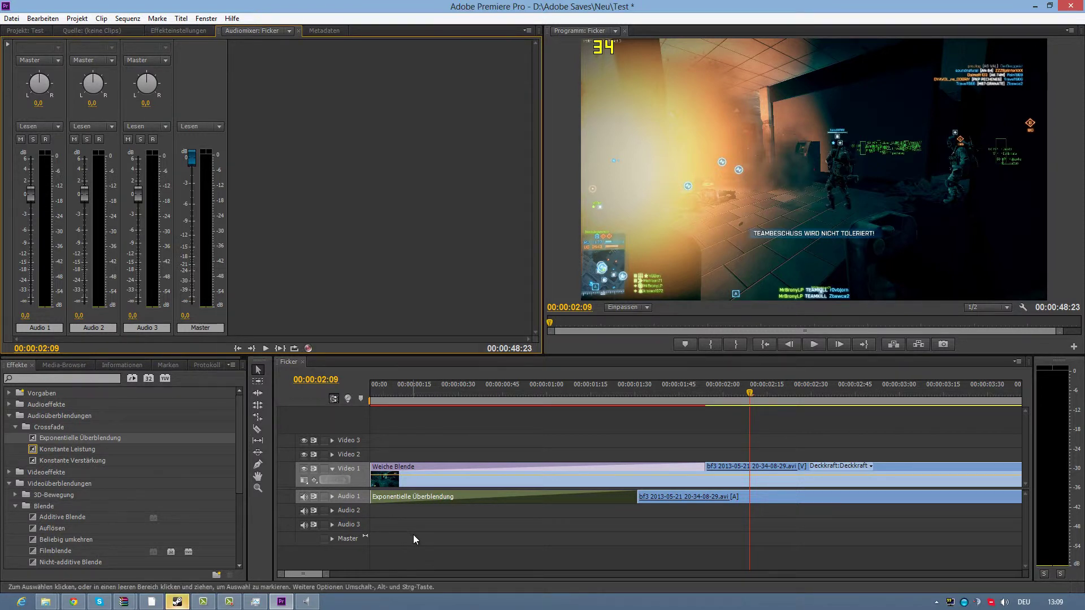
pyautogui.click(26, 31)
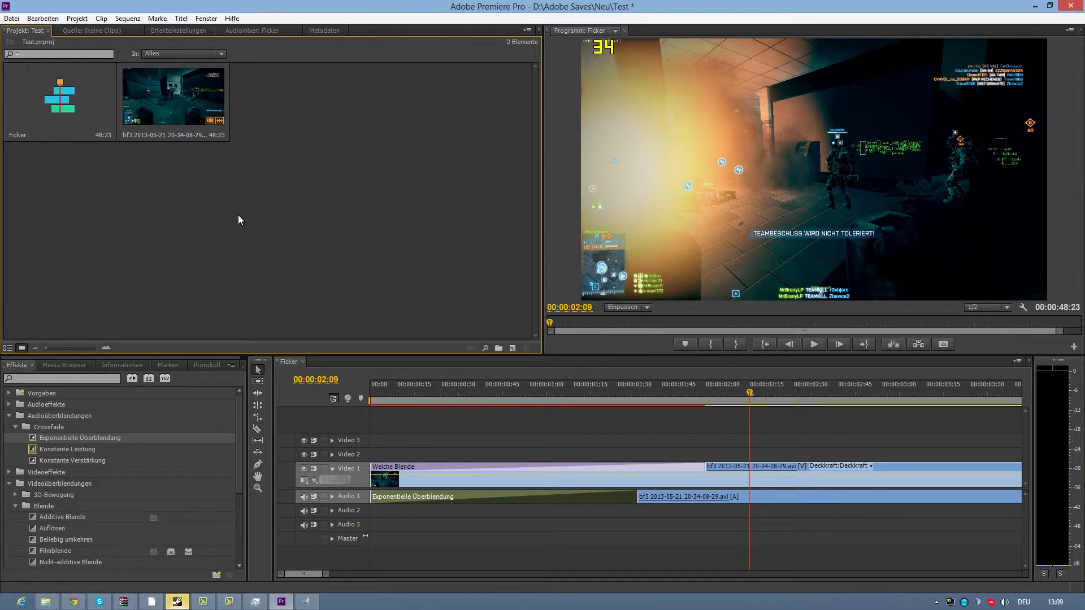
# - Set the microphone's Mikrofonverstärkung boost to 0.0 dB on the Pegel tab and close Sound
pyautogui.click(307, 602)
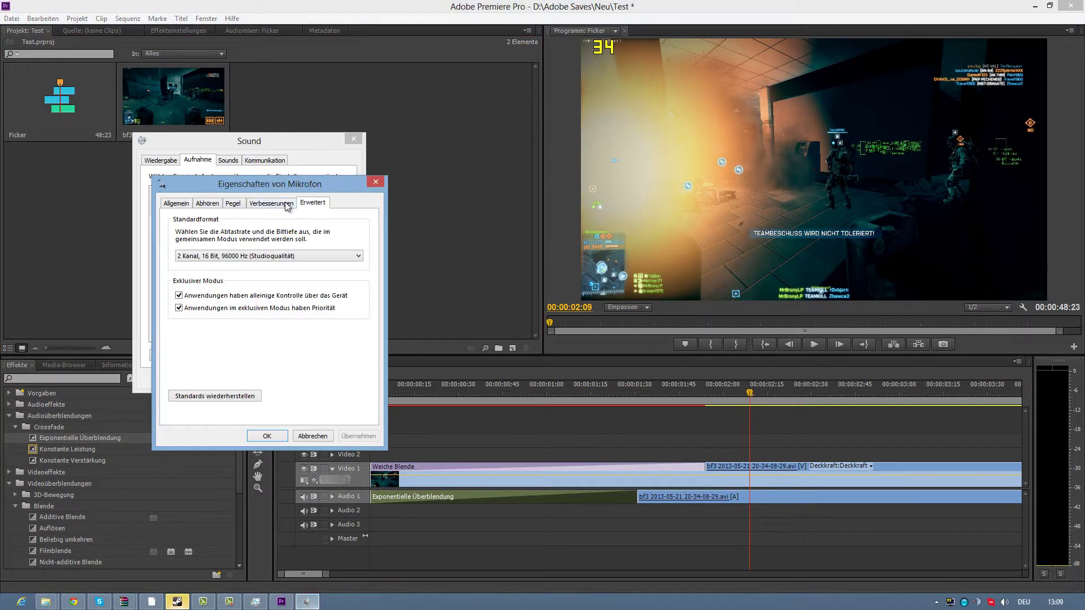
pyautogui.click(221, 203)
pyautogui.click(232, 204)
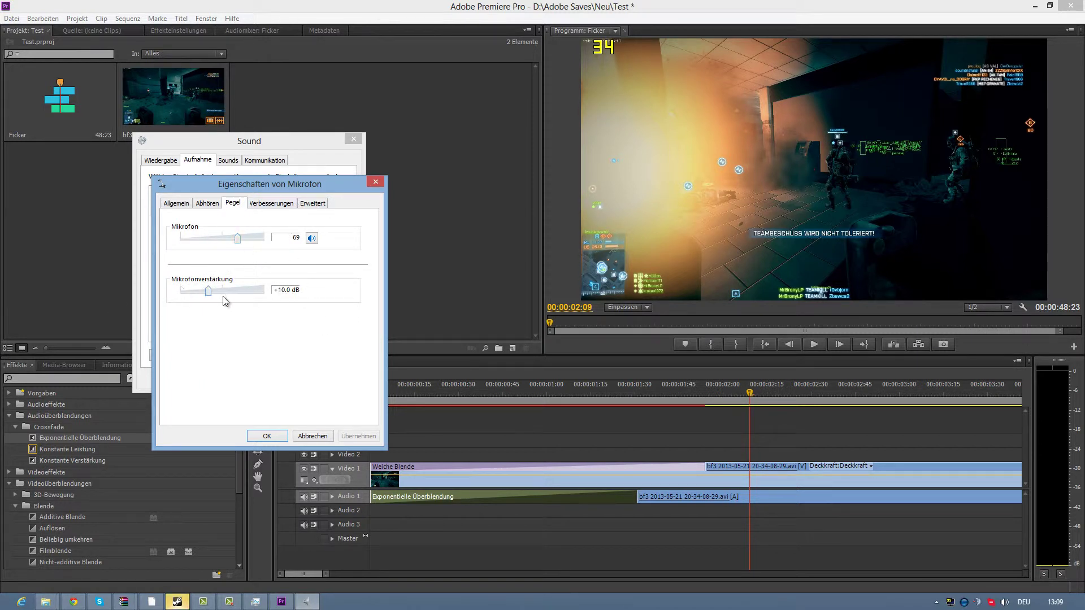
pyautogui.moveTo(208, 291); pyautogui.dragTo(181, 291)
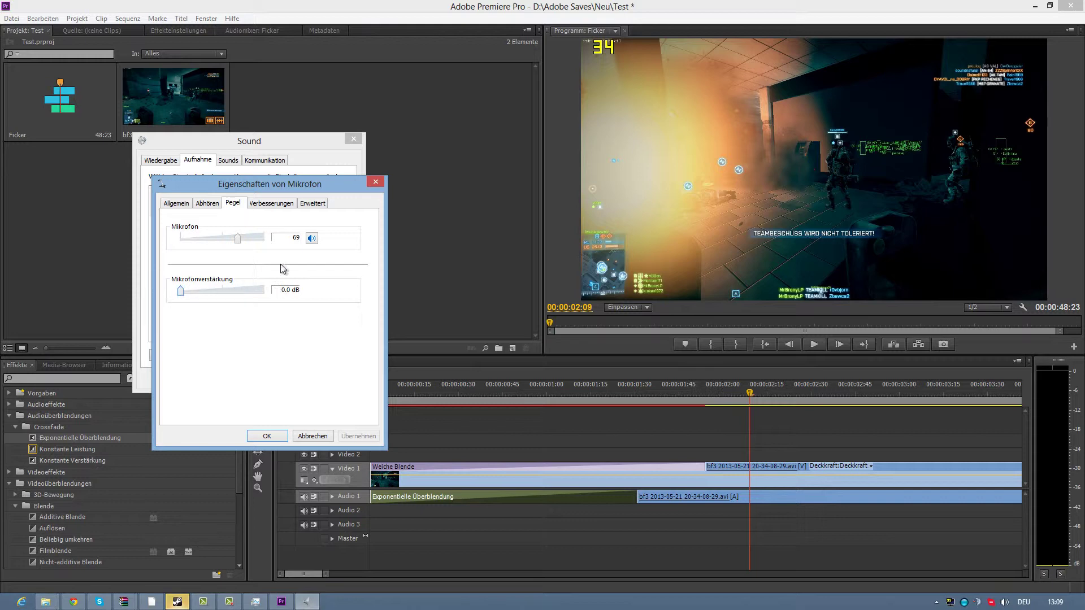
pyautogui.click(377, 183)
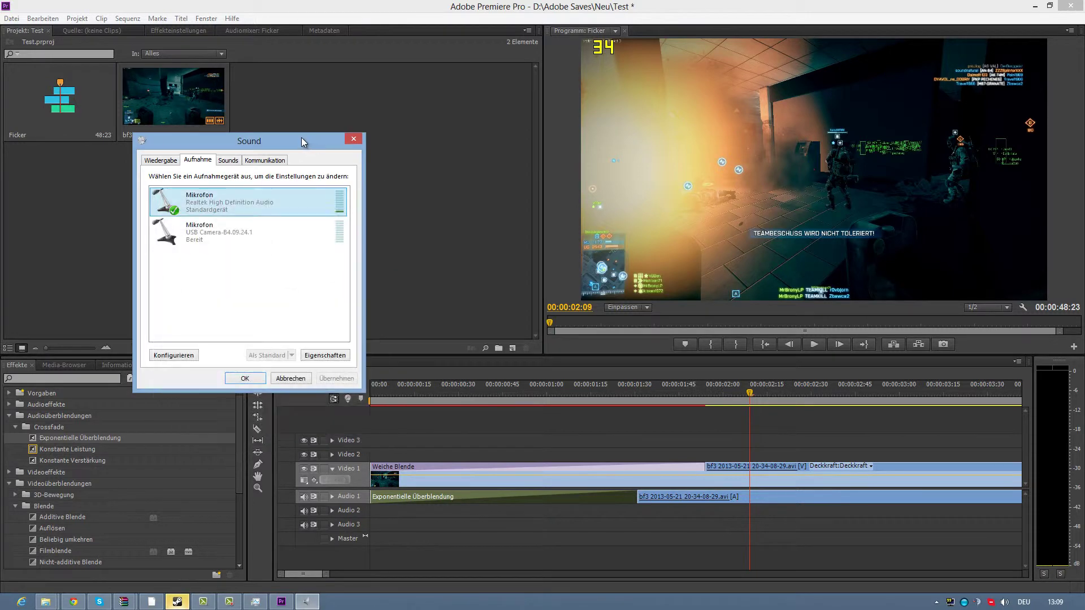
pyautogui.click(352, 144)
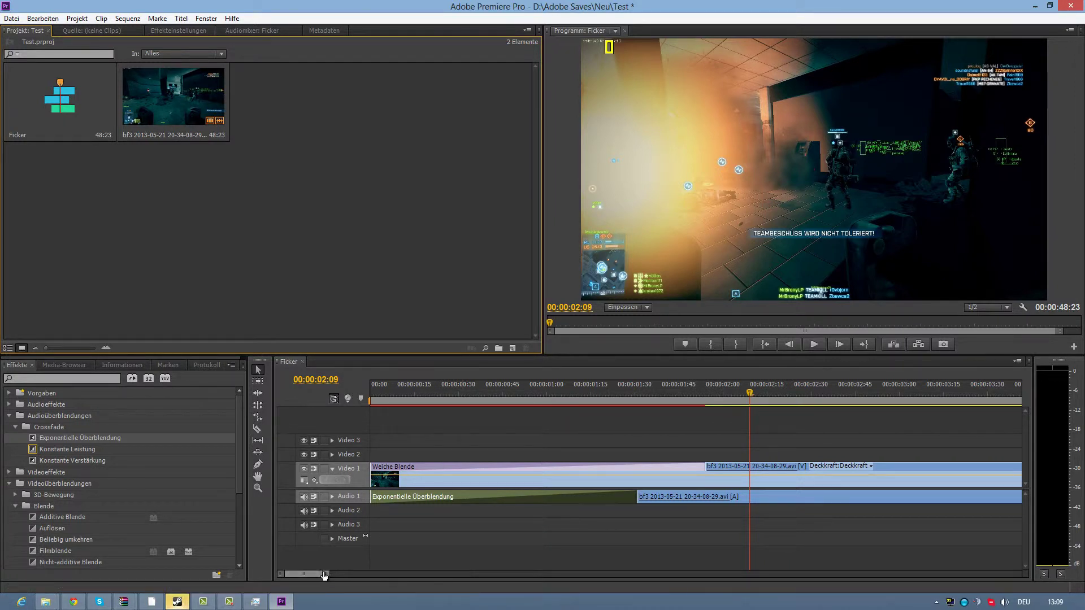
# - Scroll the timeline and snap the work-area bar's end to the clip's end
pyautogui.moveTo(323, 575); pyautogui.dragTo(579, 575)
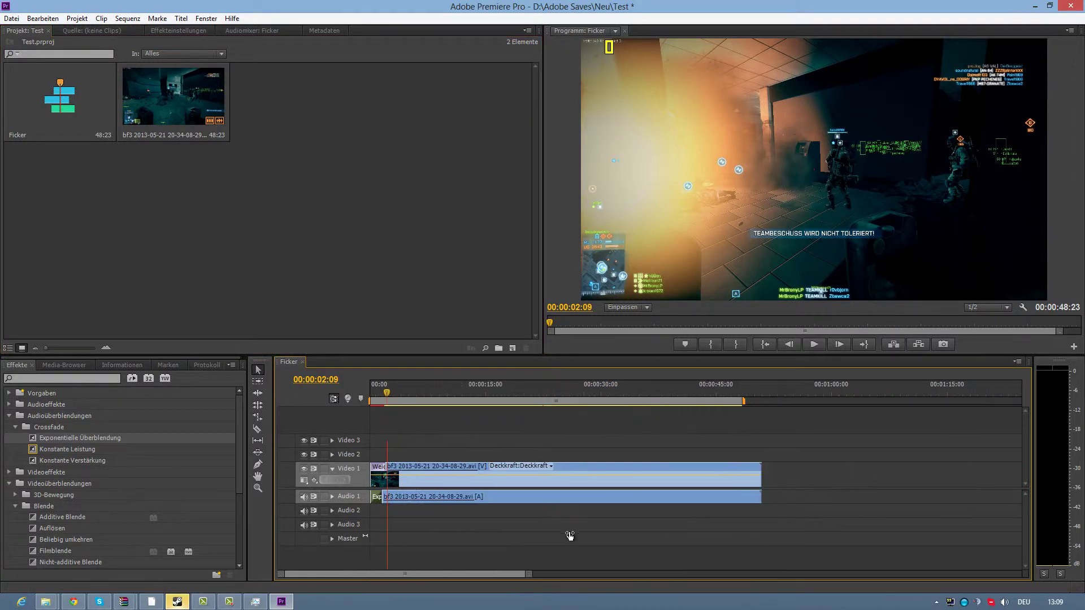
pyautogui.click(546, 392)
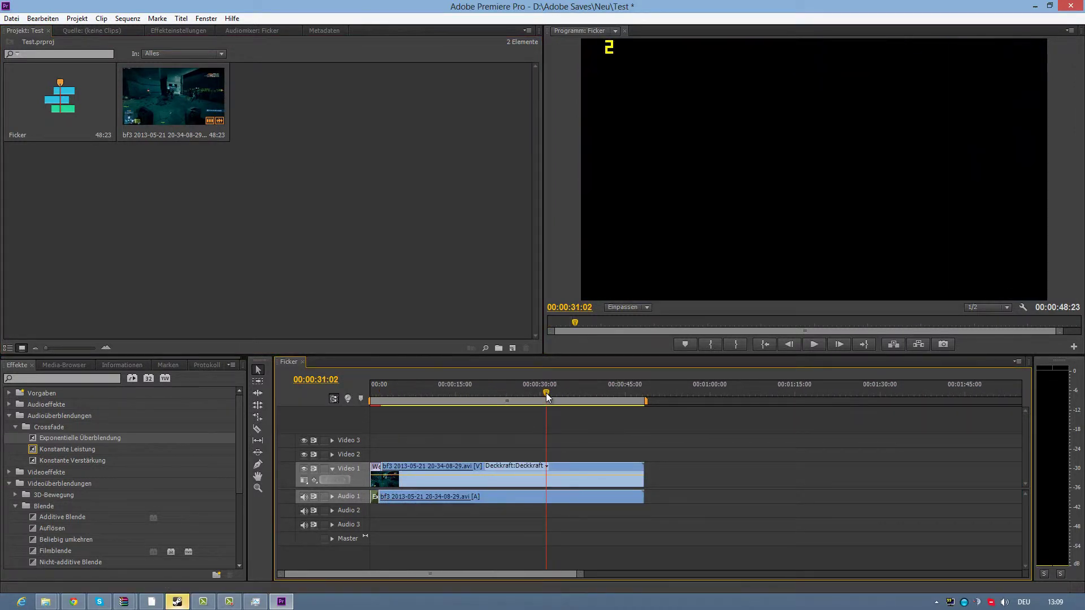
pyautogui.click(507, 401)
pyautogui.moveTo(647, 401); pyautogui.dragTo(947, 401)
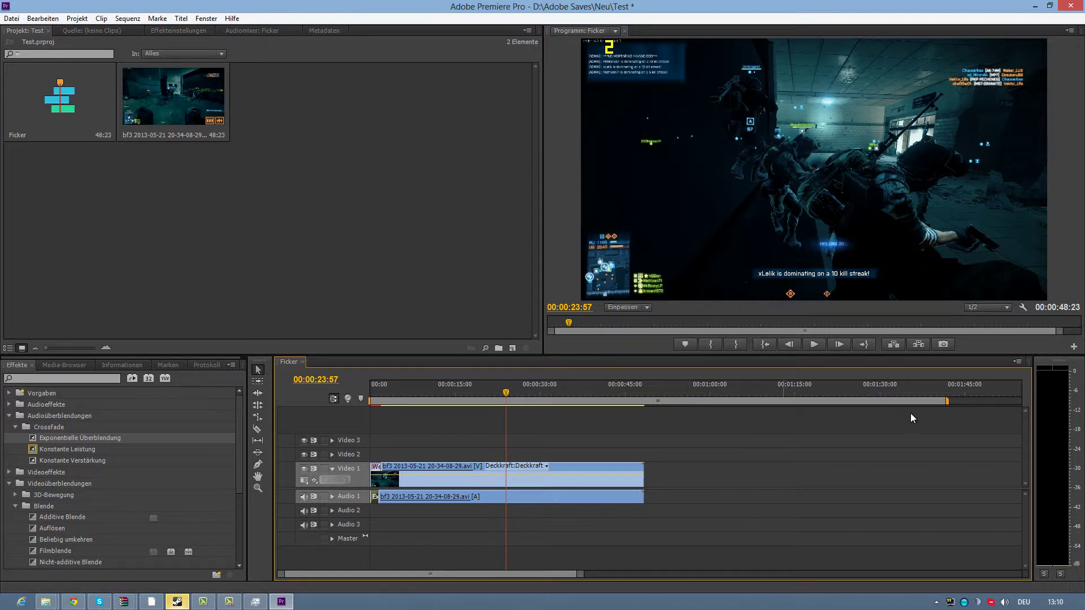
pyautogui.moveTo(947, 401); pyautogui.dragTo(756, 401)
pyautogui.moveTo(672, 419); pyautogui.dragTo(651, 418)
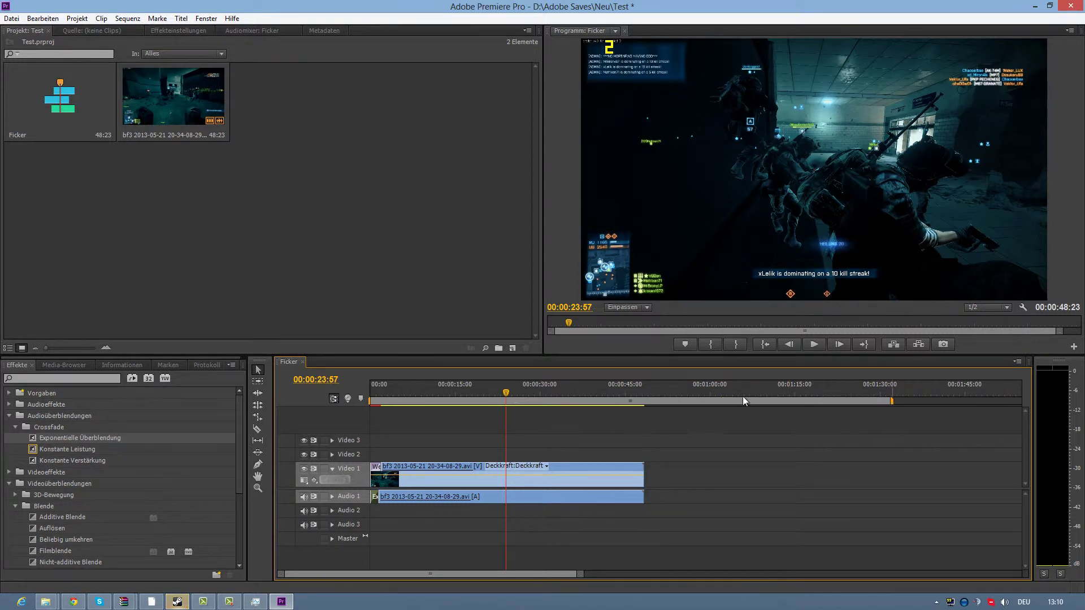
# - Place the playhead at 00:00:45:23 and snap the work-area end to it
pyautogui.click(627, 400)
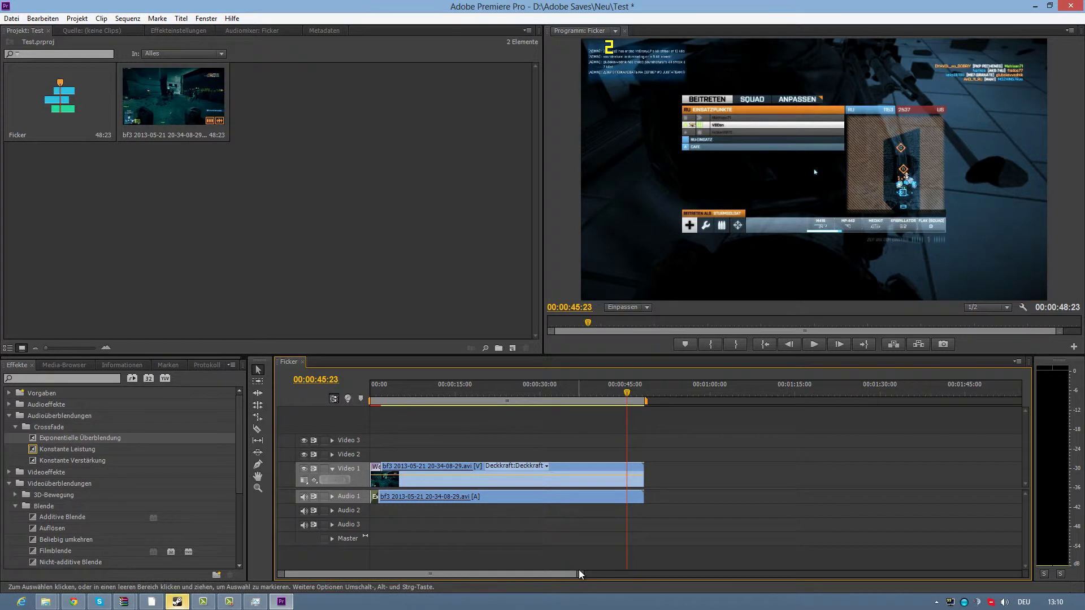
pyautogui.moveTo(579, 574); pyautogui.dragTo(793, 574)
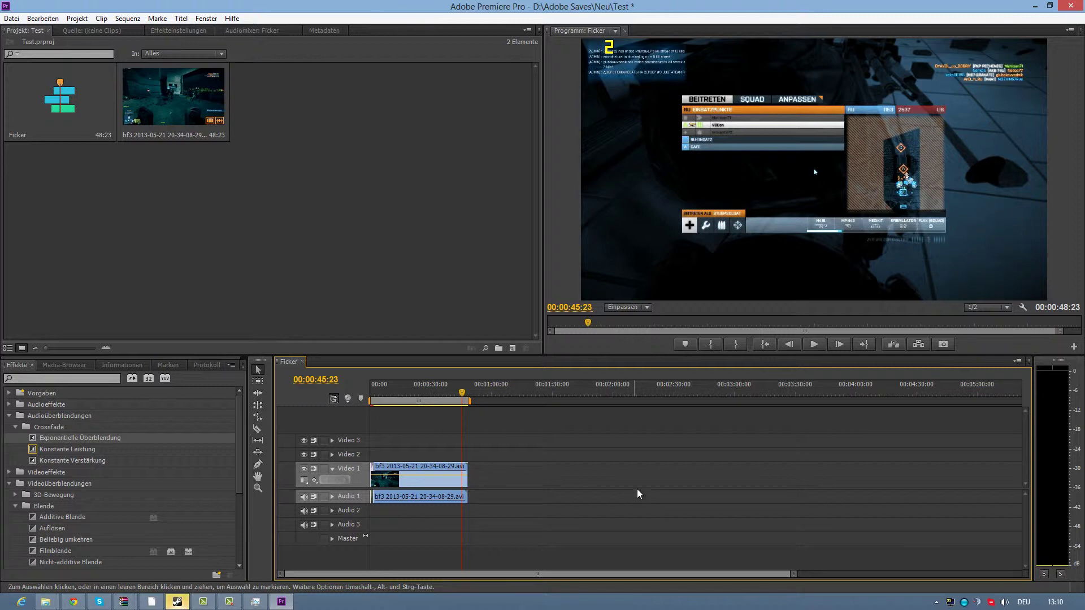
pyautogui.moveTo(794, 574); pyautogui.dragTo(1020, 574)
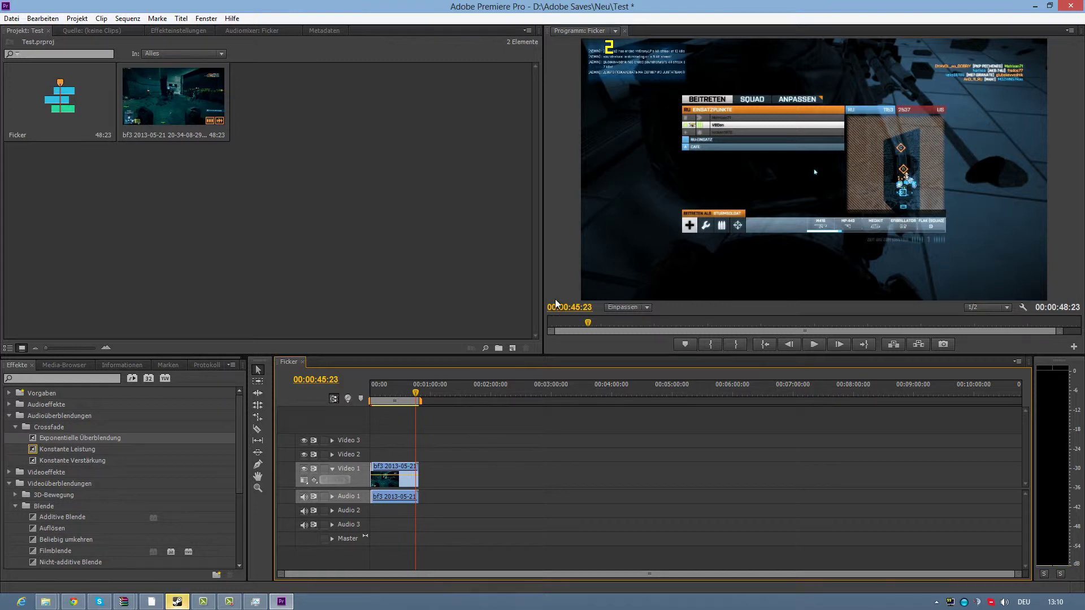
pyautogui.moveTo(421, 402); pyautogui.dragTo(421, 402)
pyautogui.click(11, 18)
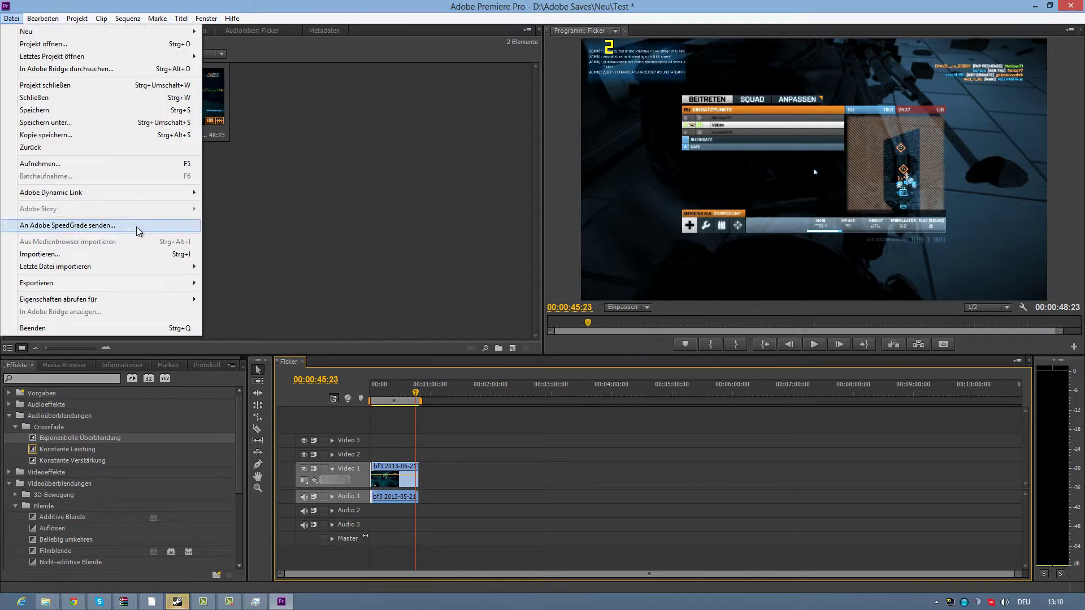
pyautogui.click(138, 227)
pyautogui.click(502, 315)
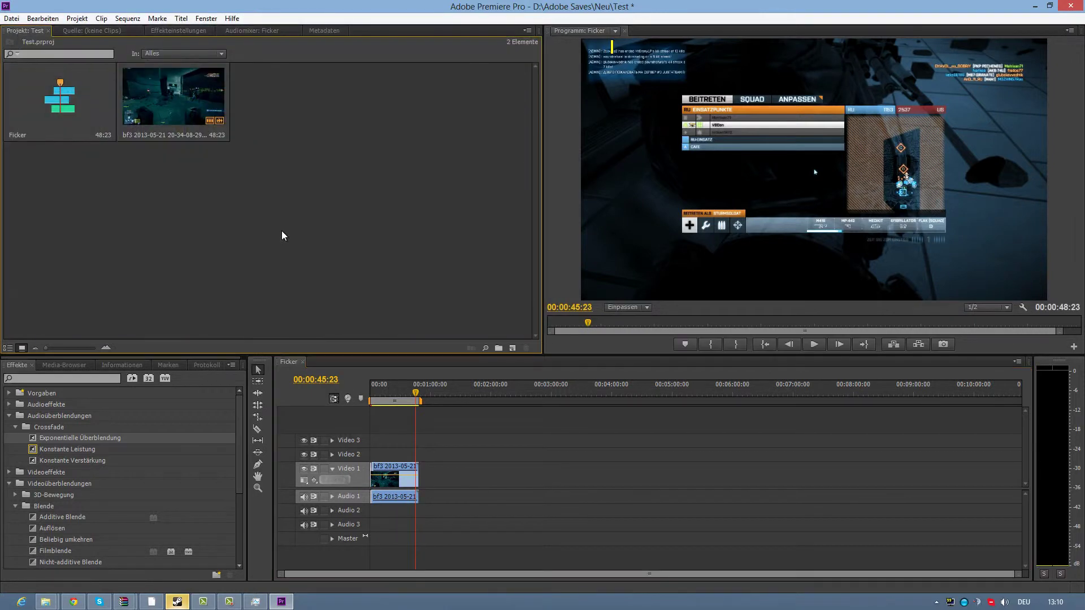
pyautogui.click(55, 109)
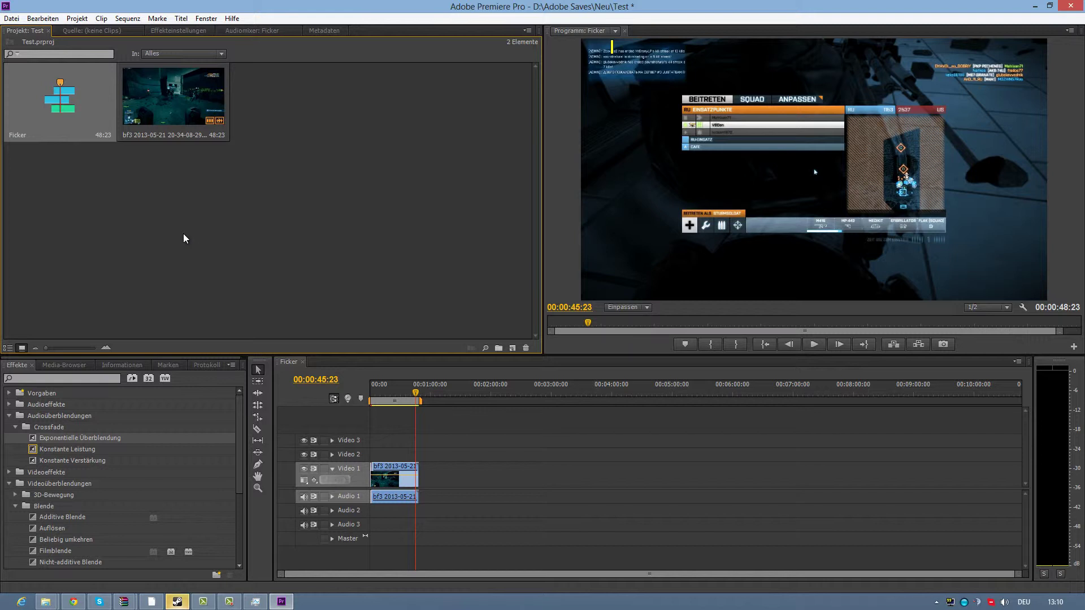
pyautogui.click(183, 239)
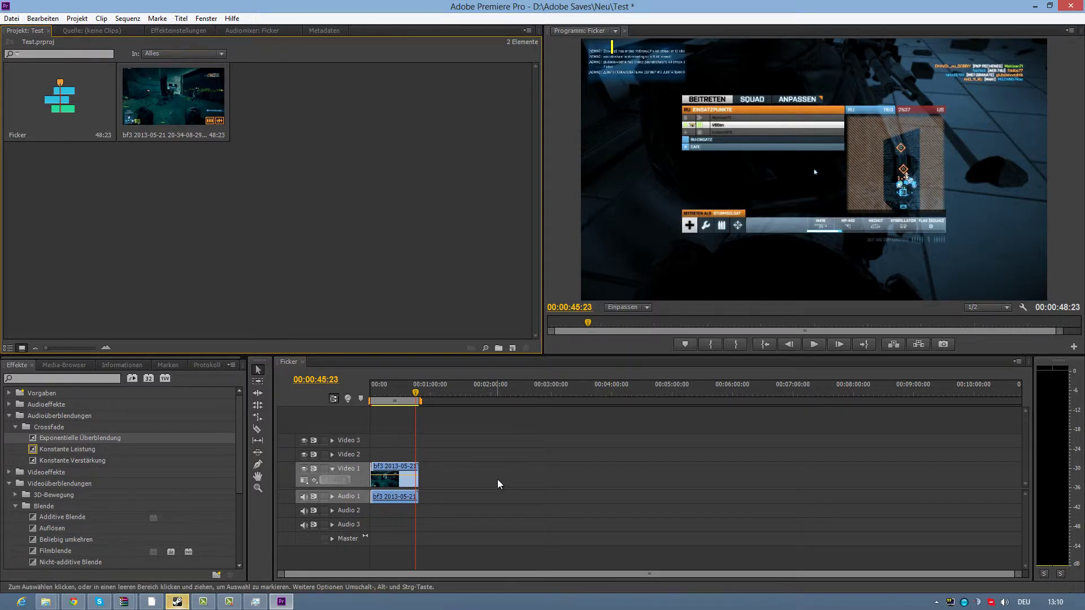
pyautogui.click(12, 19)
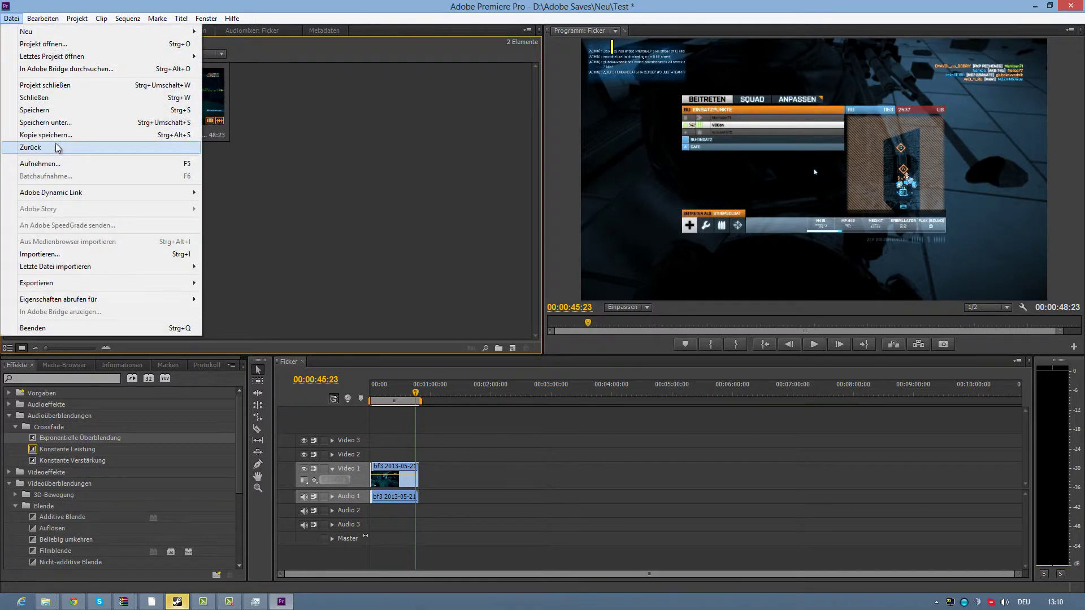
pyautogui.click(51, 122)
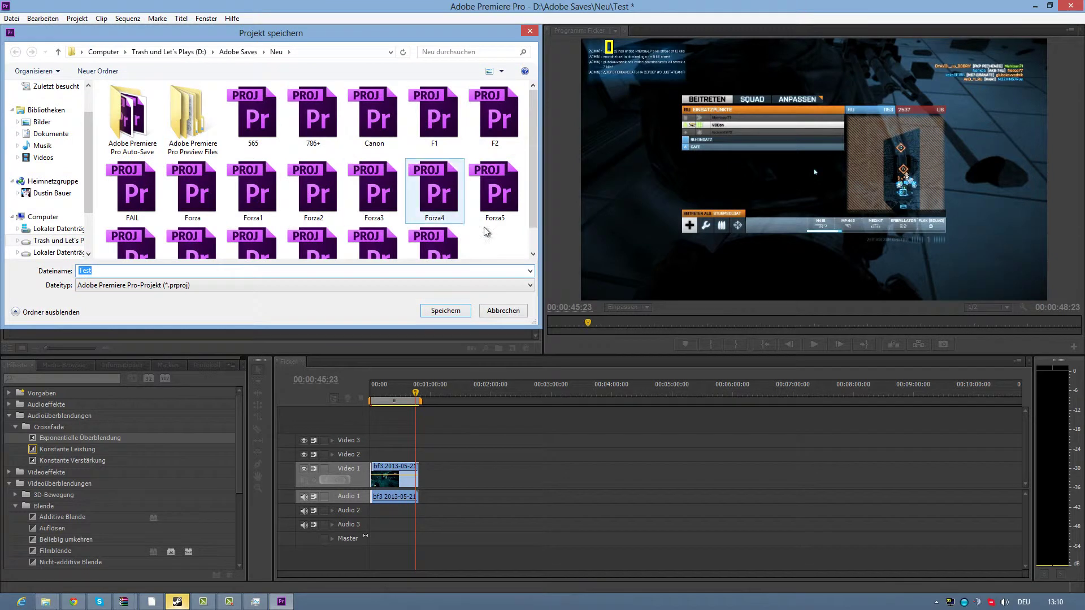
pyautogui.click(485, 231)
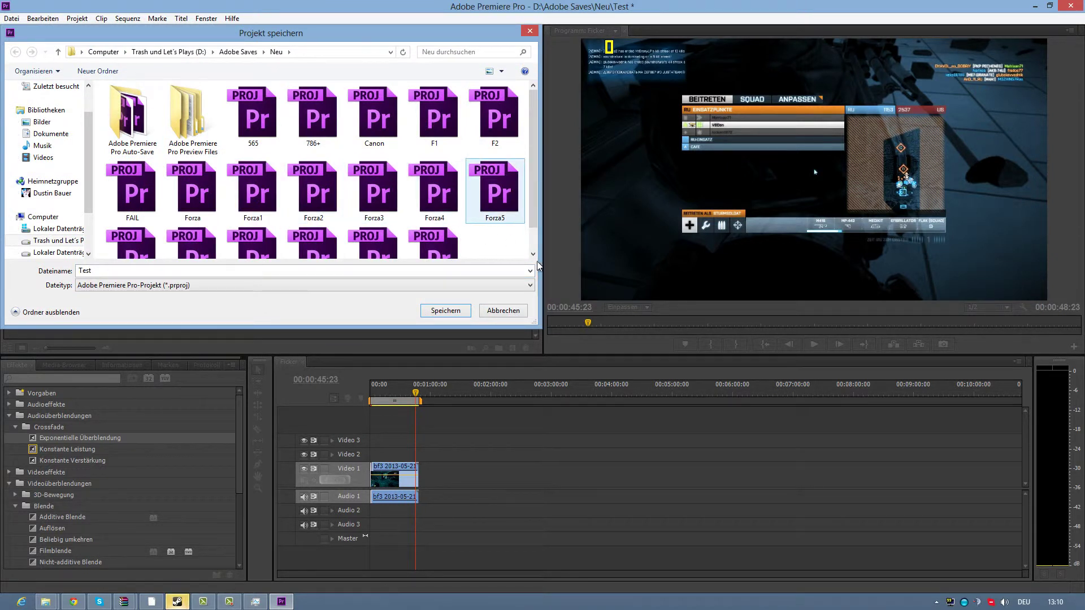
pyautogui.scroll(-1, 492, 257)
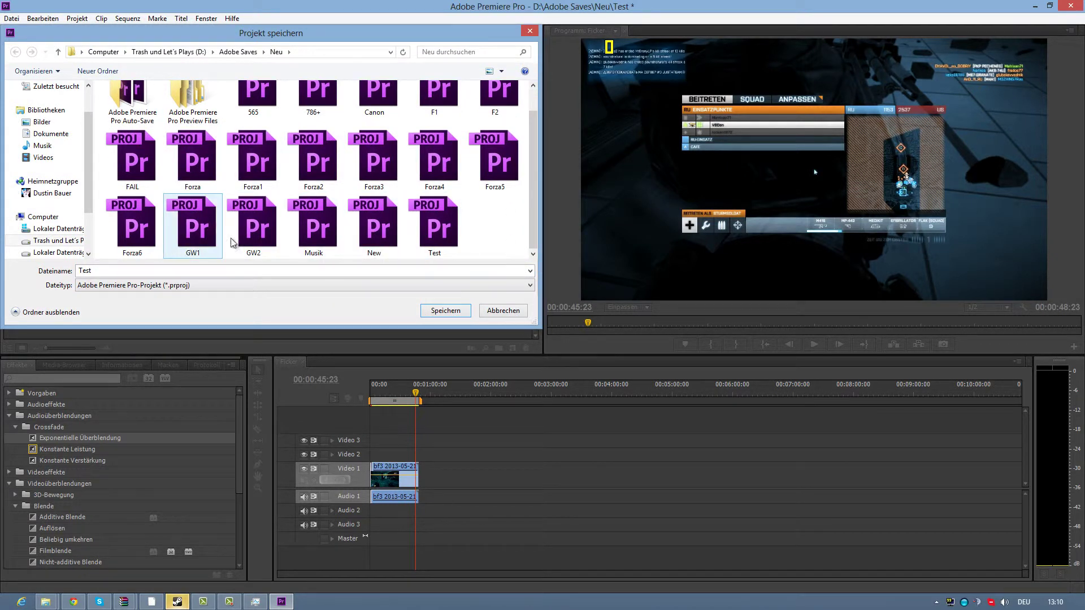
pyautogui.click(499, 310)
# - Launch Adobe Media Encoder CS6 from its Start screen tile
pyautogui.click(3, 605)
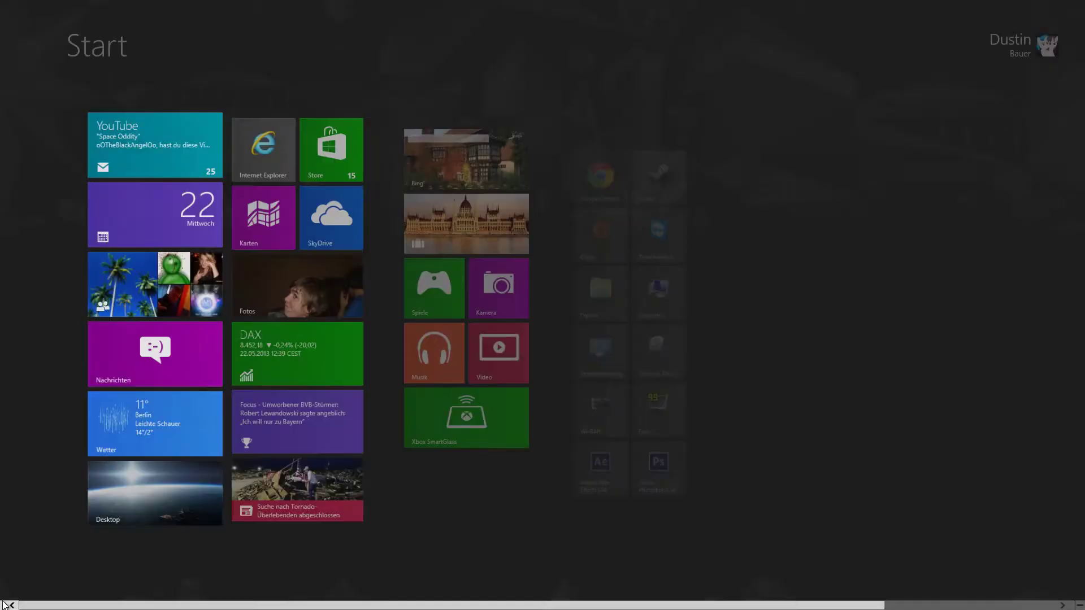
pyautogui.scroll(-2, 853, 328)
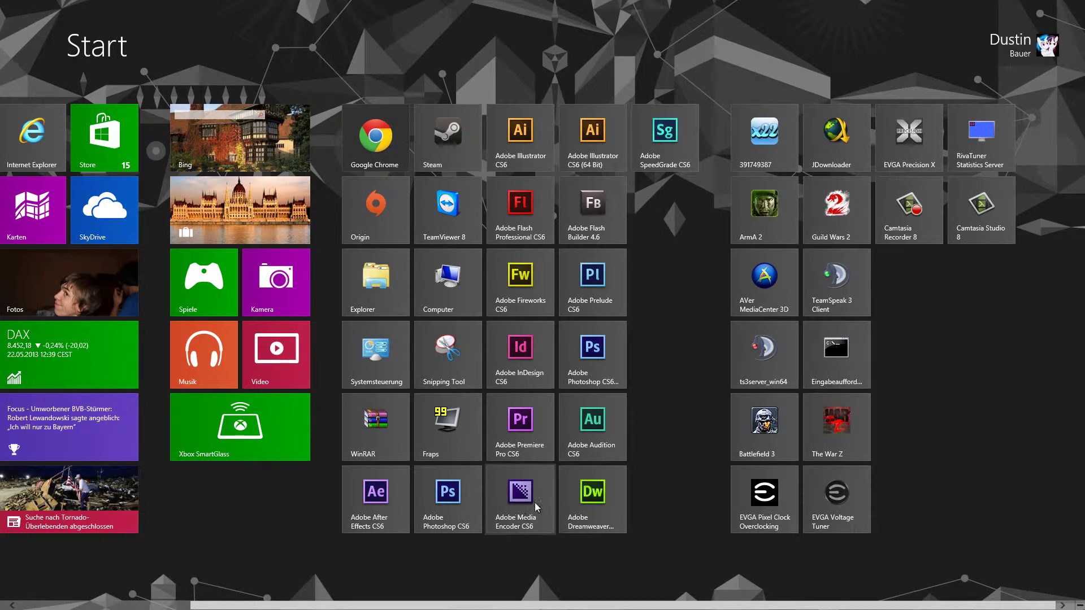
pyautogui.click(536, 529)
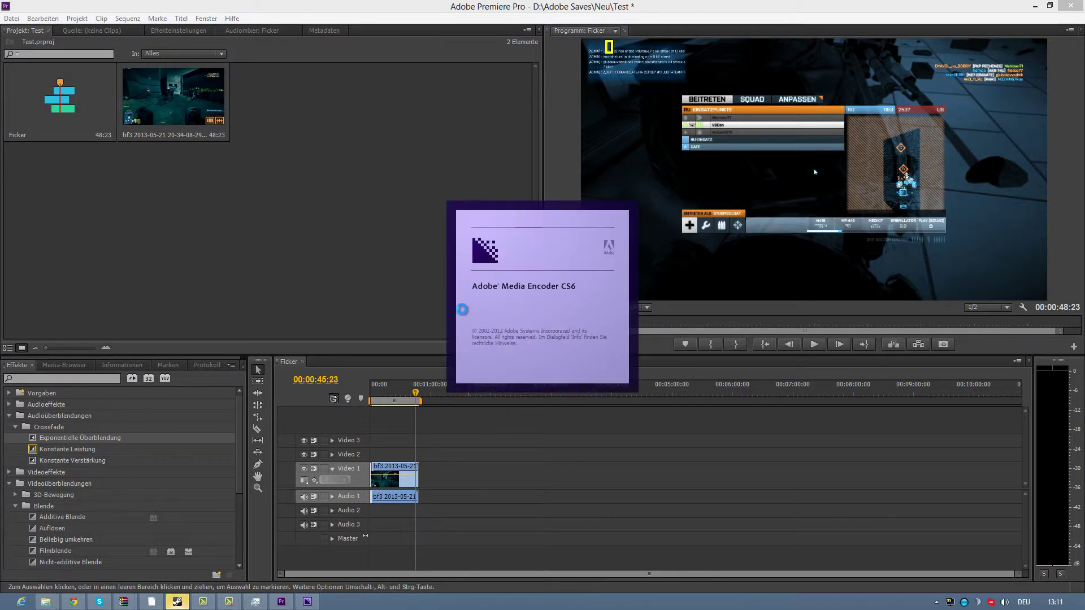
# - Save the project as 'asdasdadasa' via Speichern unter, declining to overwrite Test
pyautogui.click(11, 18)
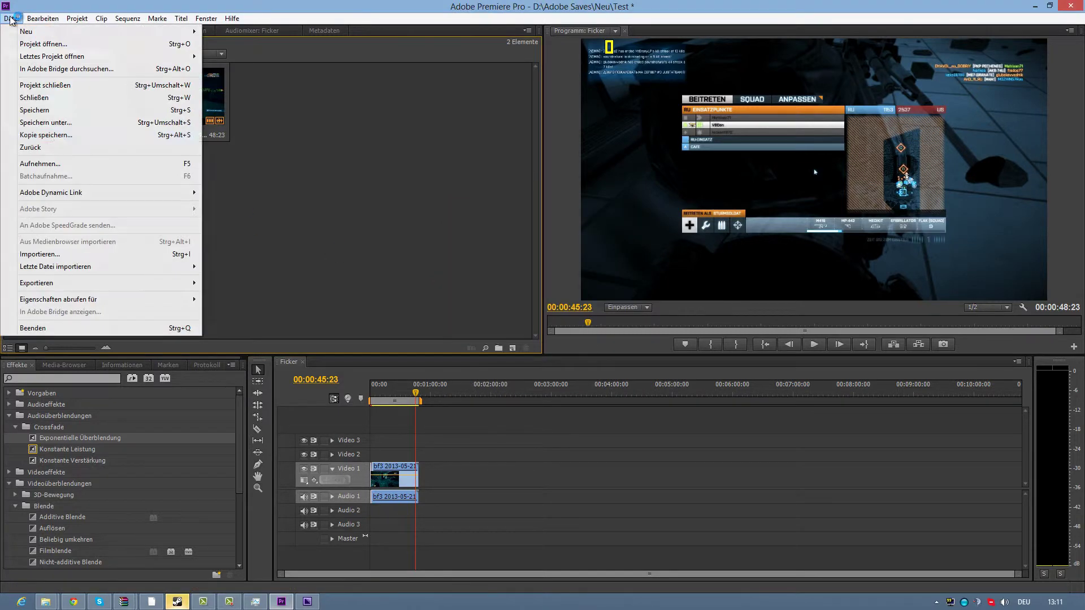
pyautogui.click(52, 122)
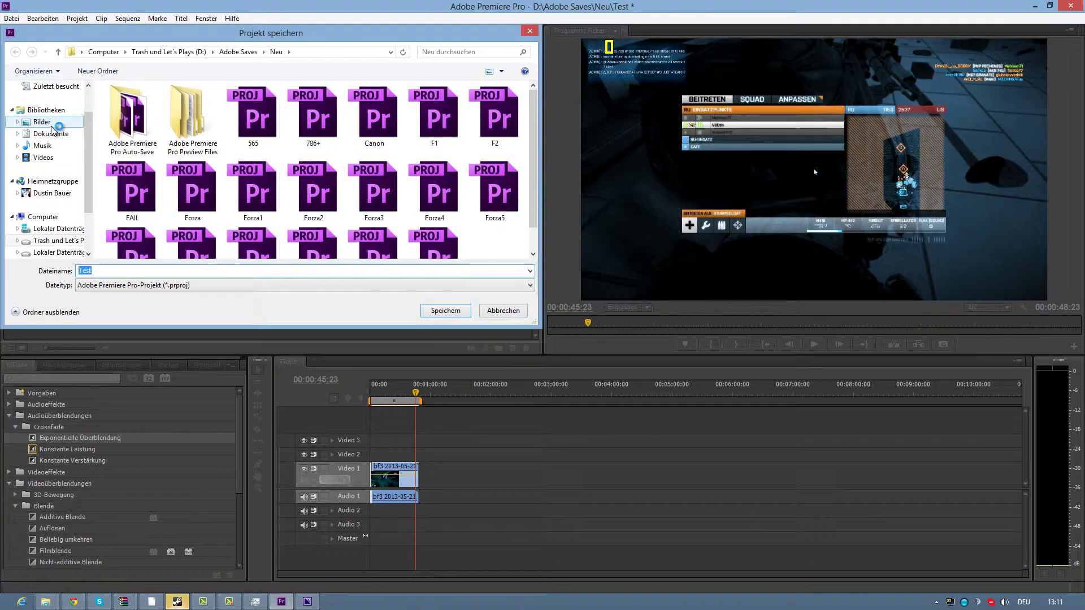
pyautogui.press('Return')
pyautogui.click(650, 316)
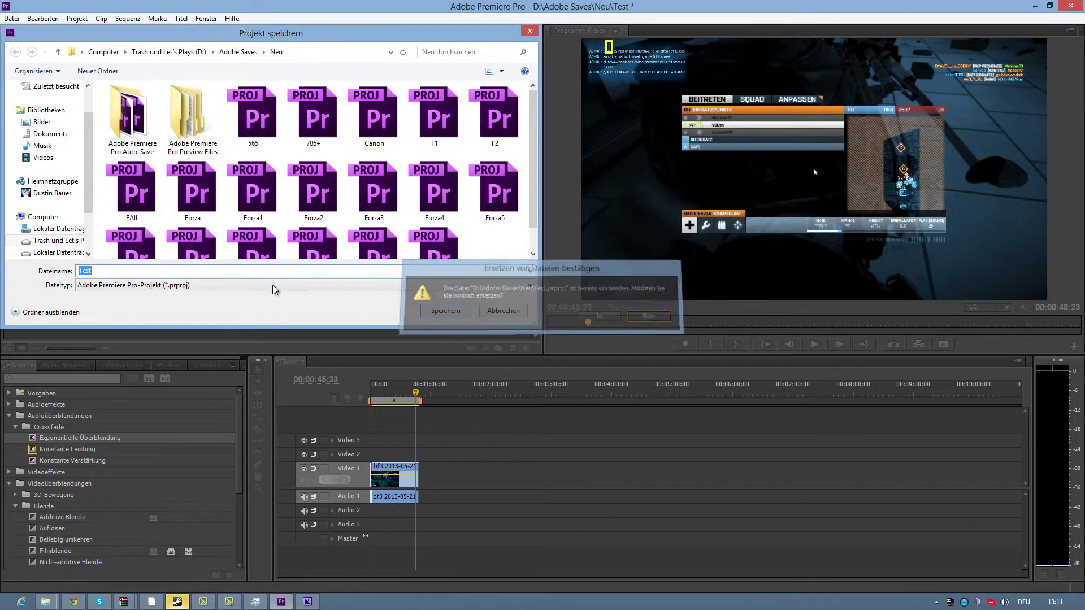
pyautogui.write('asdasdadasa')
pyautogui.press('Return')
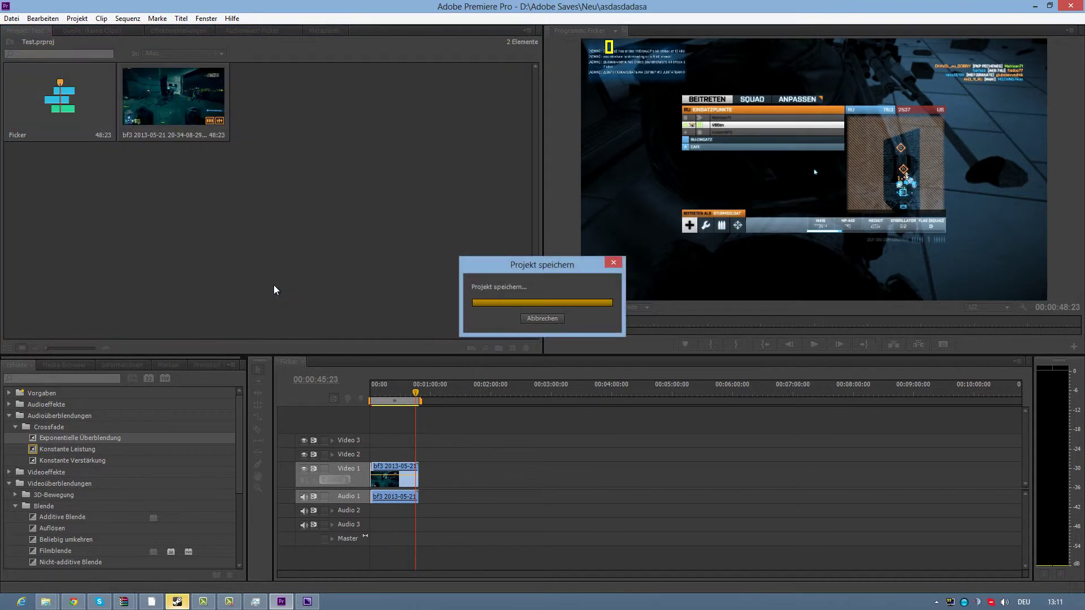
# - Bring up Media Encoder and a File Explorer window
pyautogui.click(307, 601)
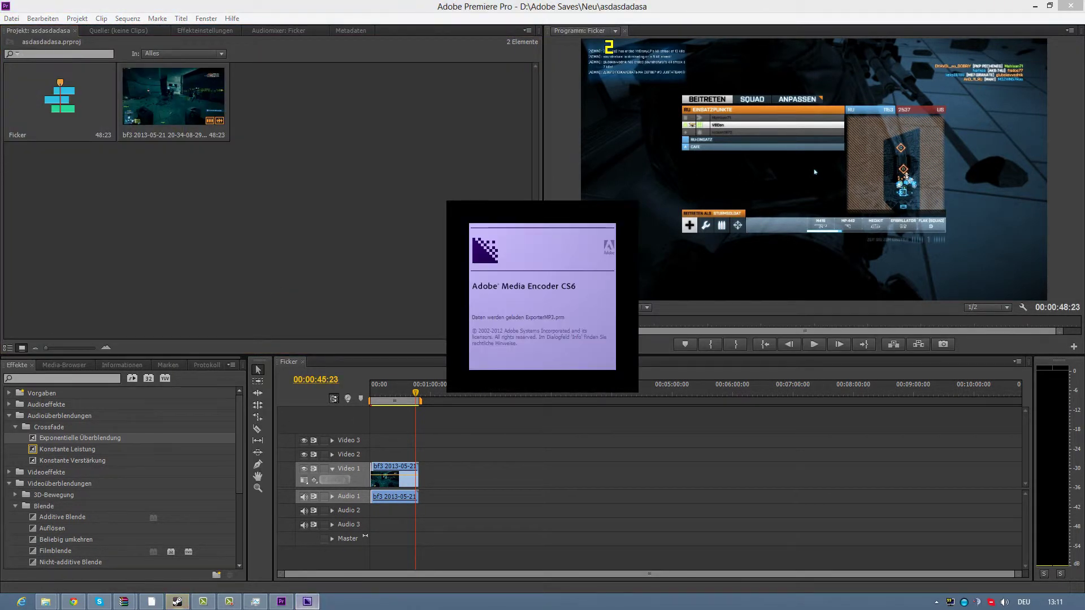
pyautogui.press('super')
pyautogui.click(609, 280)
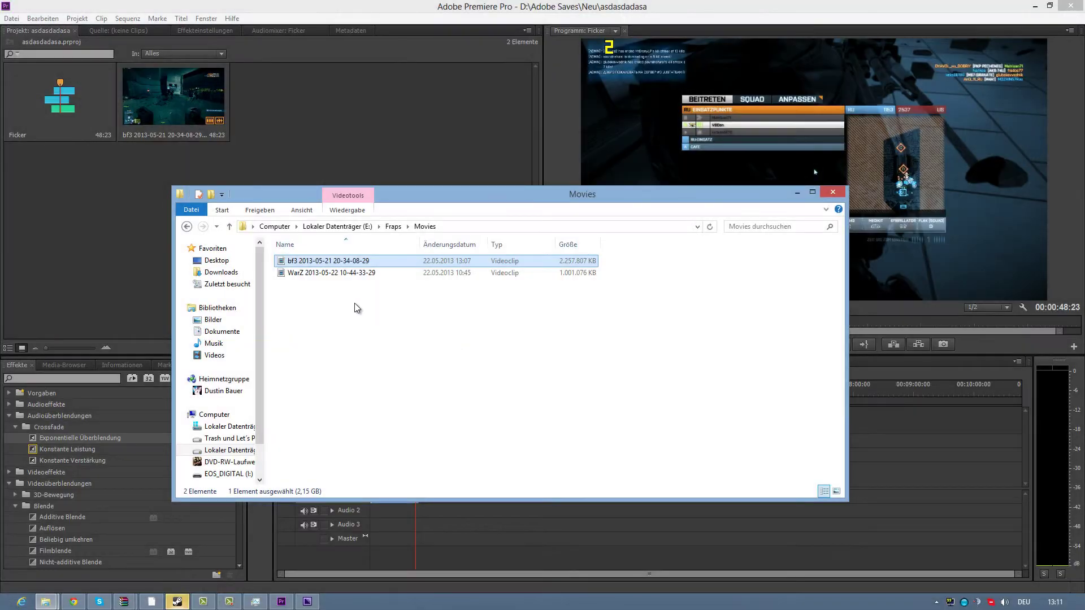
# - Browse File Explorer to D:\Adobe Saves\Neu, select asdasdadasa, and place it below Media Encoder
pyautogui.hotkey('alt', 'Up')
pyautogui.hotkey('alt', 'Up')
pyautogui.hotkey('alt', 'Up')
pyautogui.press('Left')
pyautogui.press('Return')
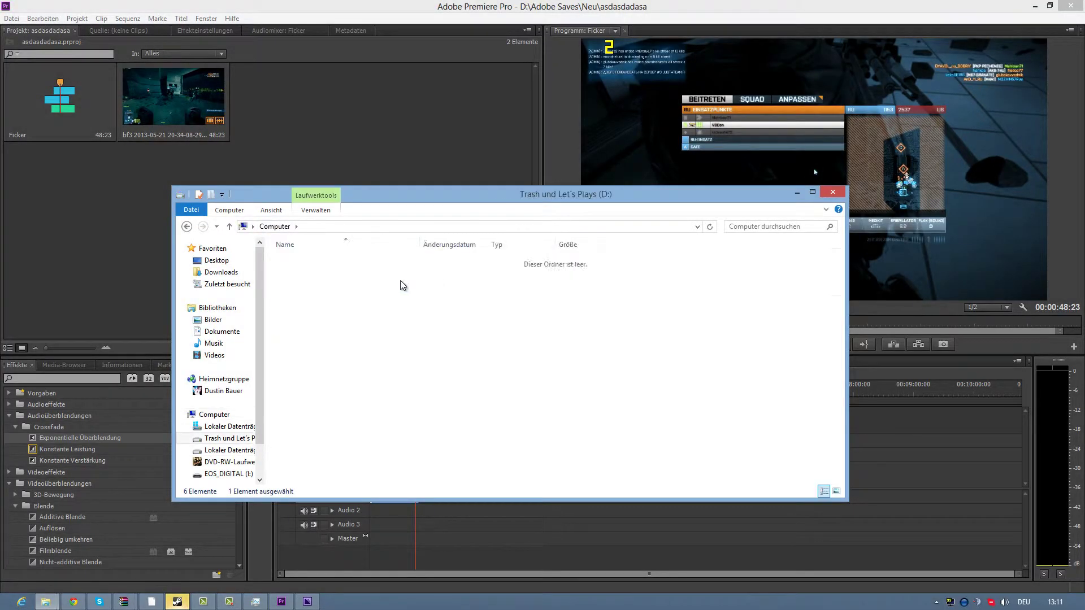
pyautogui.doubleClick(315, 273)
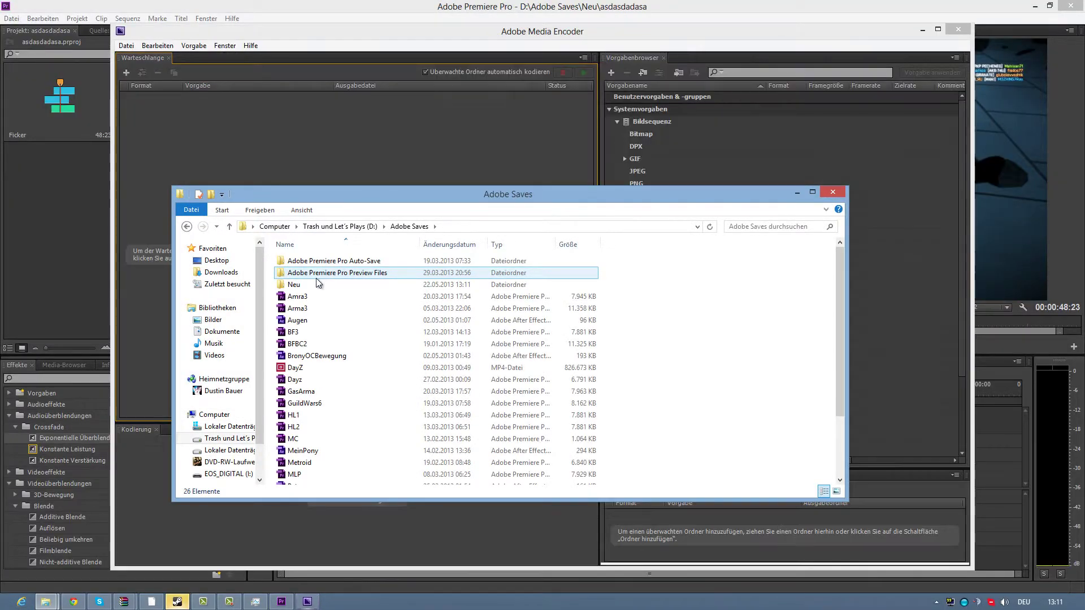
pyautogui.doubleClick(314, 280)
pyautogui.click(621, 275)
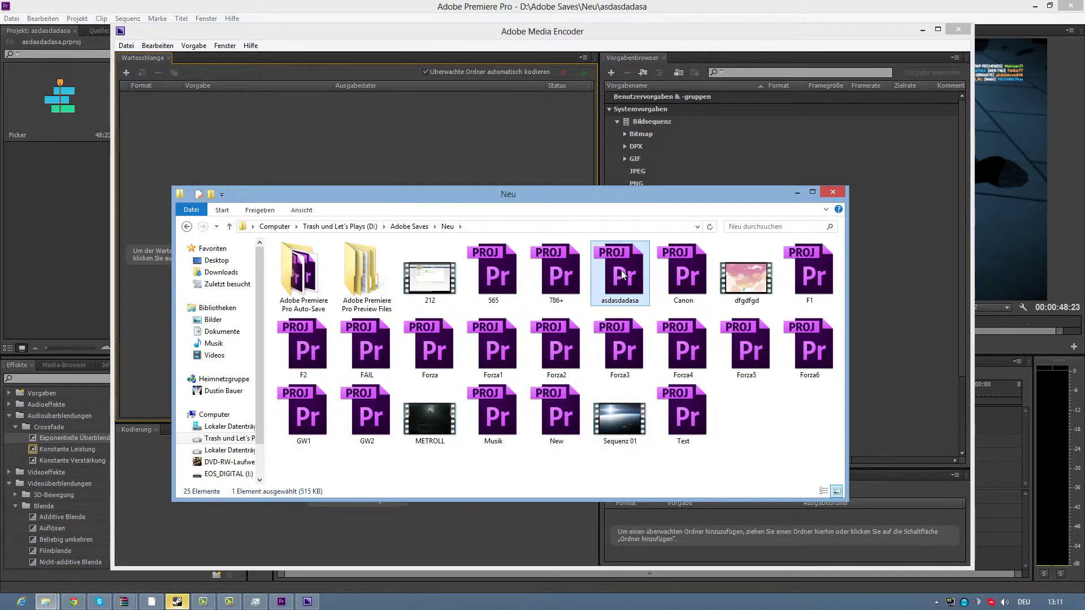
pyautogui.moveTo(595, 189); pyautogui.dragTo(606, 352)
pyautogui.moveTo(549, 27); pyautogui.dragTo(615, 11)
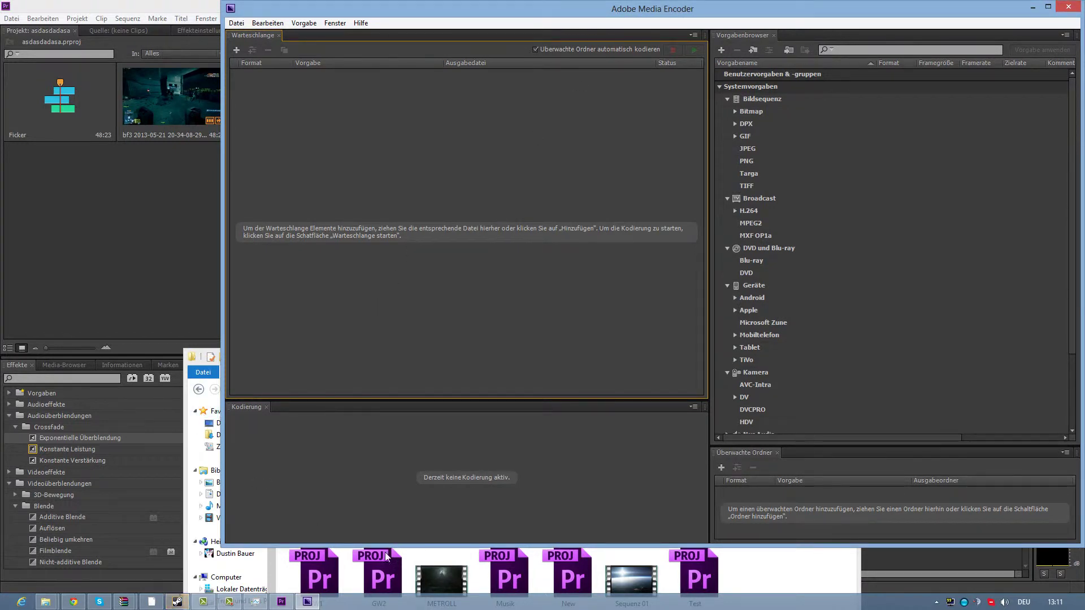
pyautogui.click(778, 581)
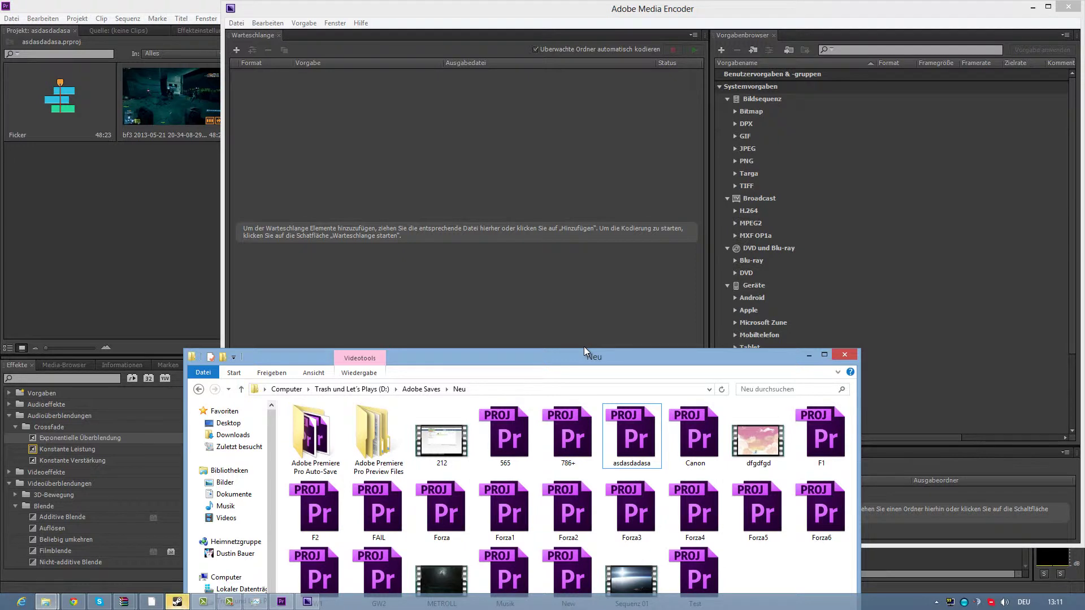
# - Drop asdasdadasa.prproj into the Warteschlange and import its Ficker sequence as a queued job
pyautogui.moveTo(632, 435); pyautogui.dragTo(486, 140)
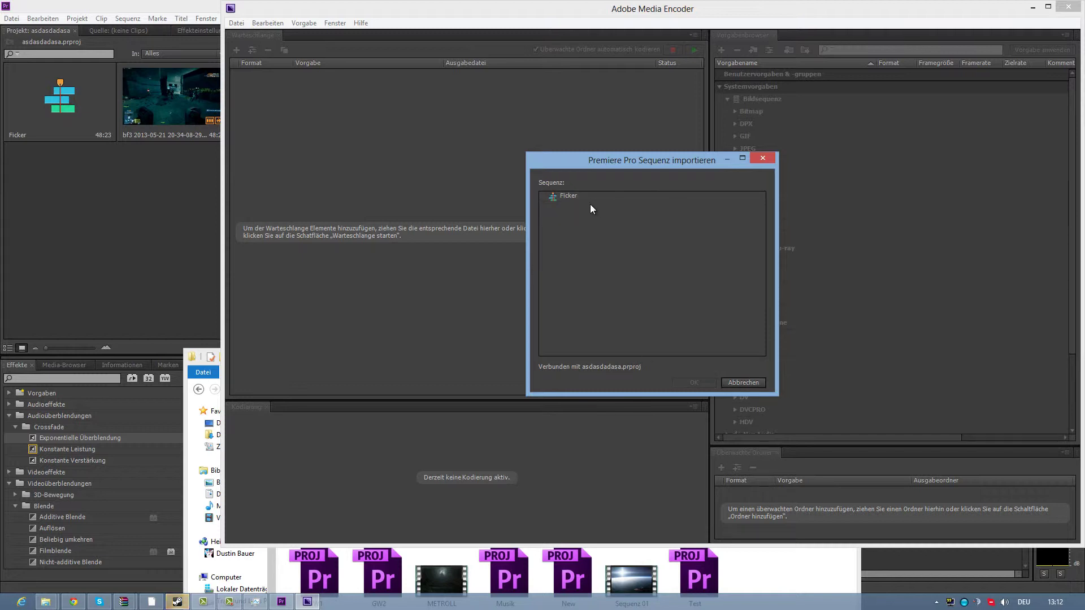
pyautogui.click(570, 199)
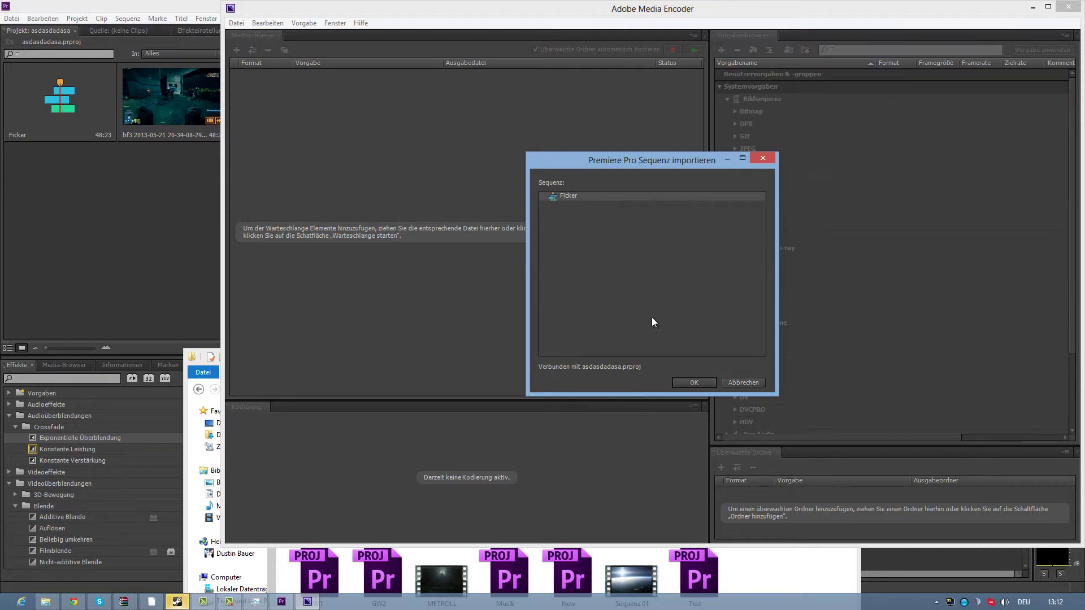
pyautogui.click(580, 195)
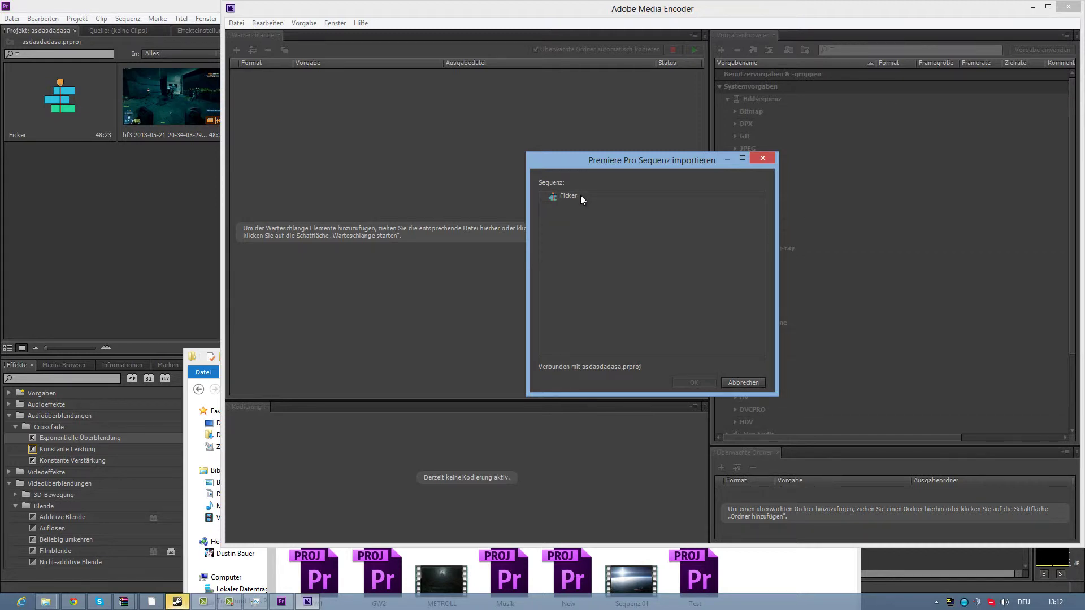
pyautogui.click(555, 197)
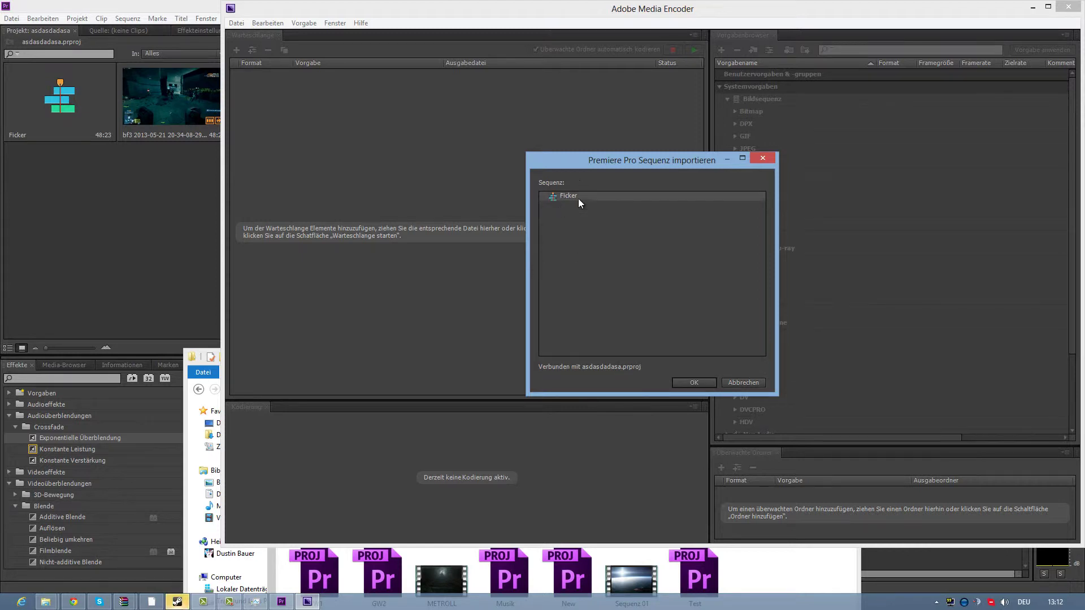
pyautogui.click(693, 382)
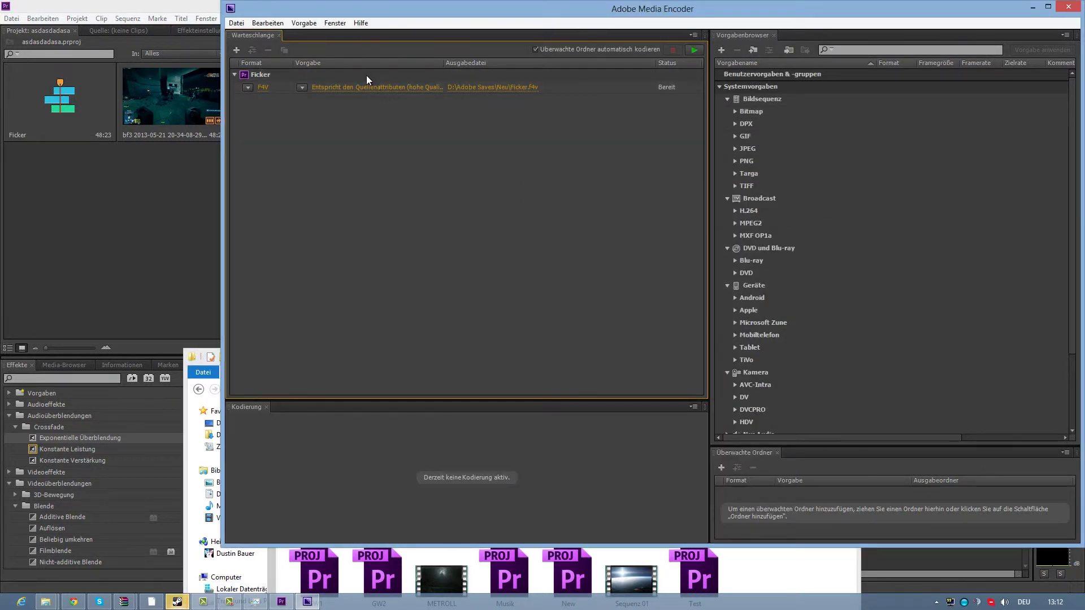
# - Switch the Ficker job's format to H.264 in Exporteinstellungen, then return to Premiere Pro
pyautogui.moveTo(366, 91)
pyautogui.click(363, 86)
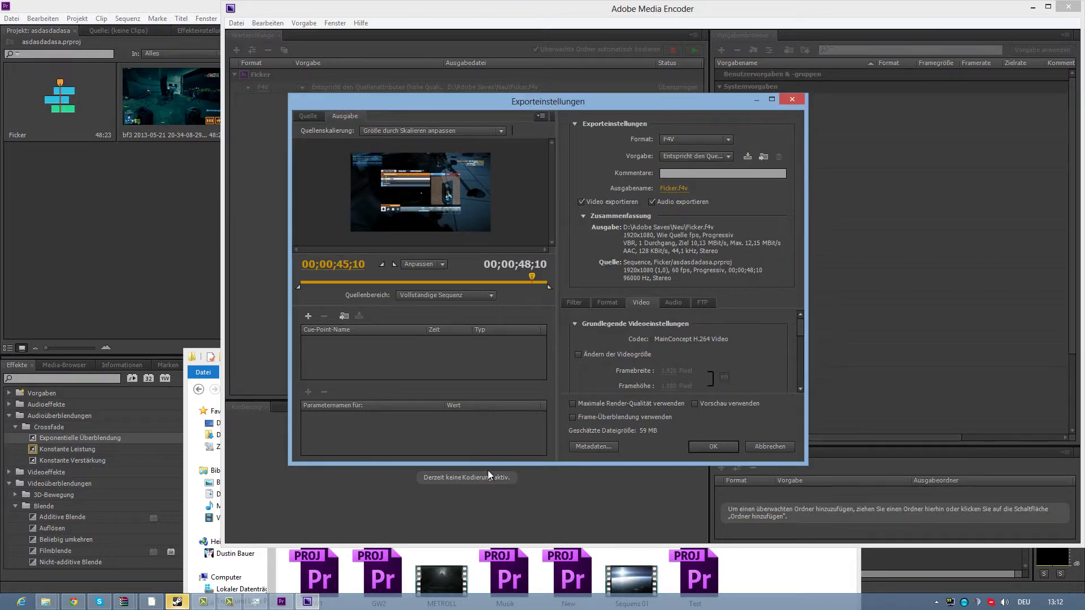
pyautogui.click(706, 142)
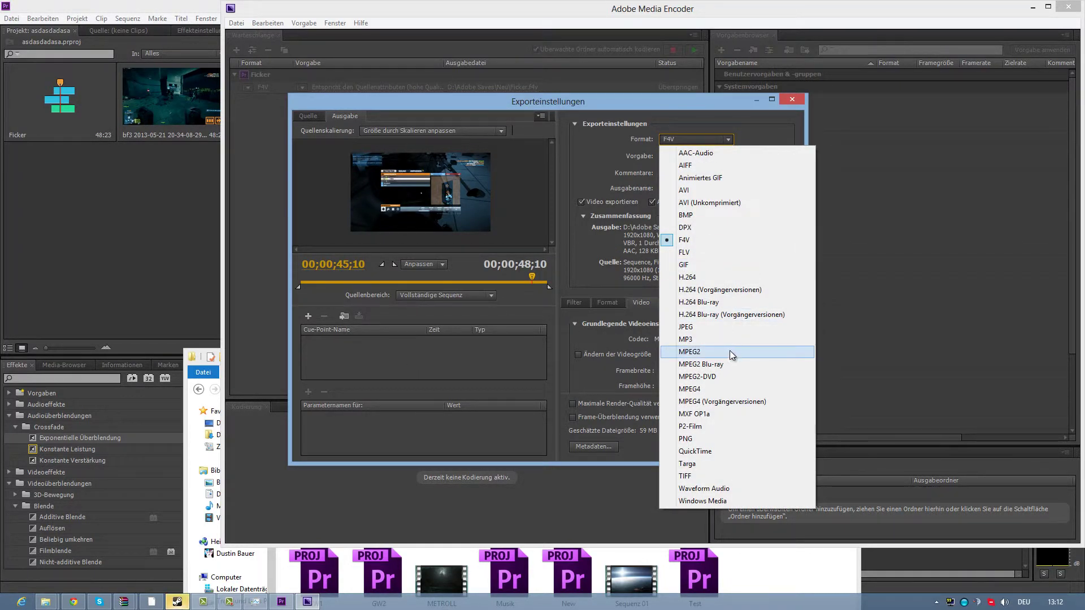
pyautogui.click(706, 277)
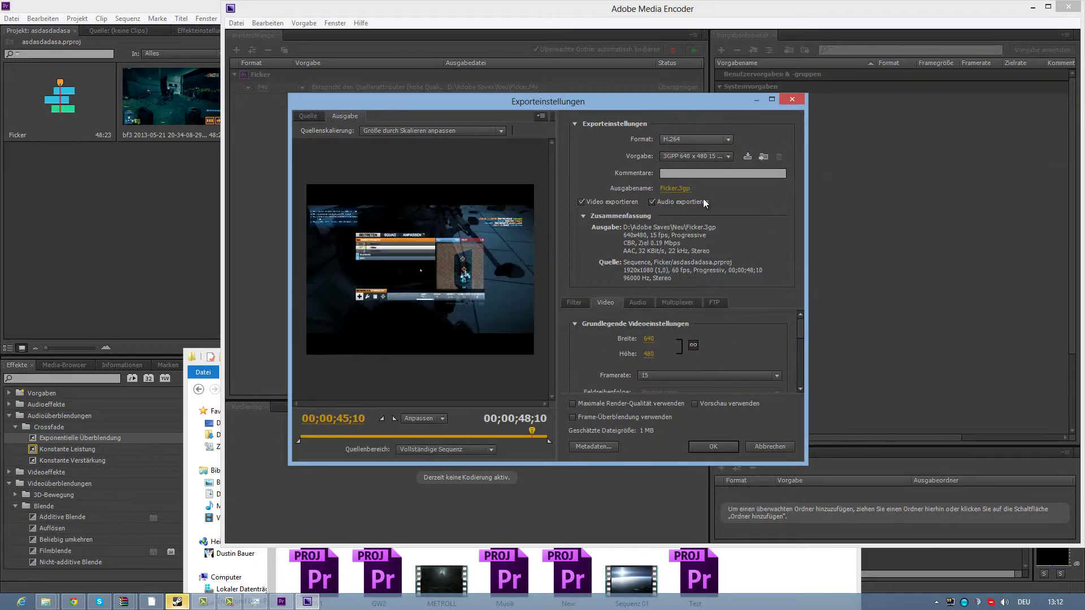
pyautogui.click(711, 158)
pyautogui.click(706, 229)
pyautogui.click(145, 174)
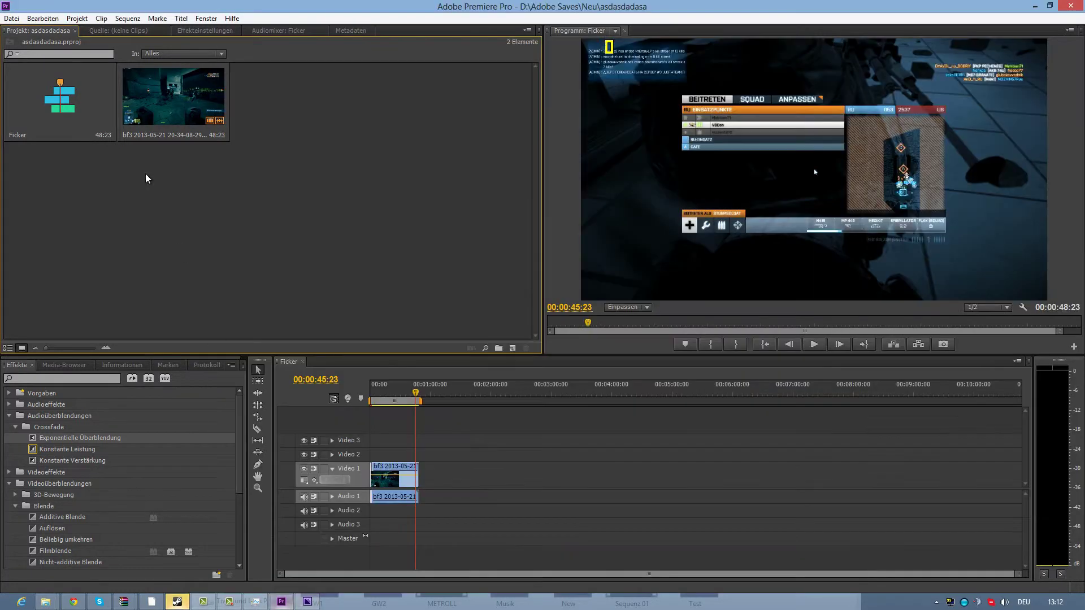
# - Select the Ficker sequence in the Projekt panel and open its Export Media settings
pyautogui.click(8, 20)
pyautogui.moveTo(70, 285)
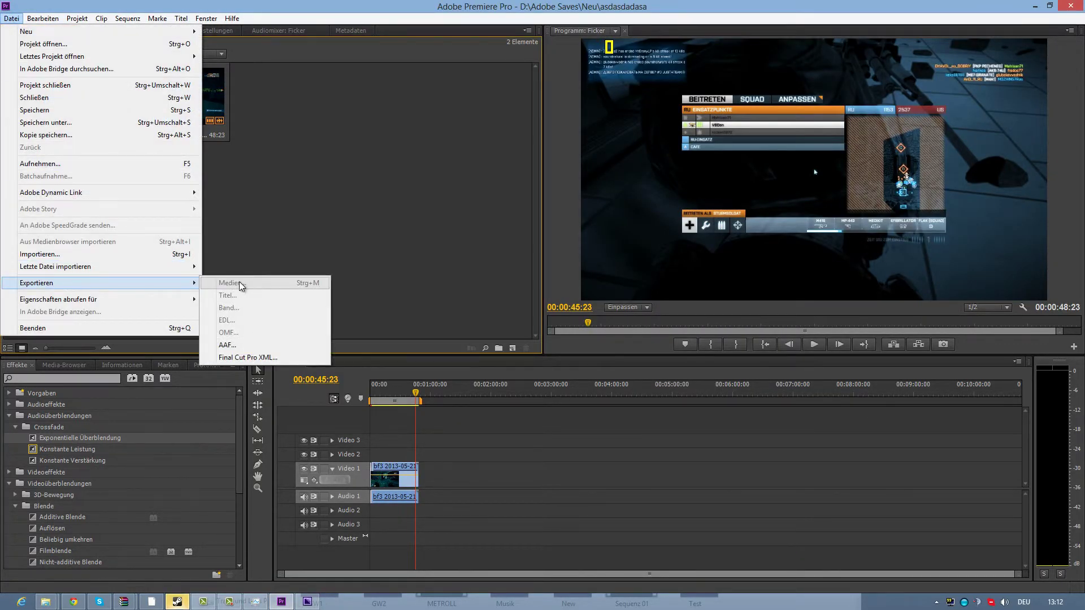
pyautogui.click(270, 220)
pyautogui.click(64, 112)
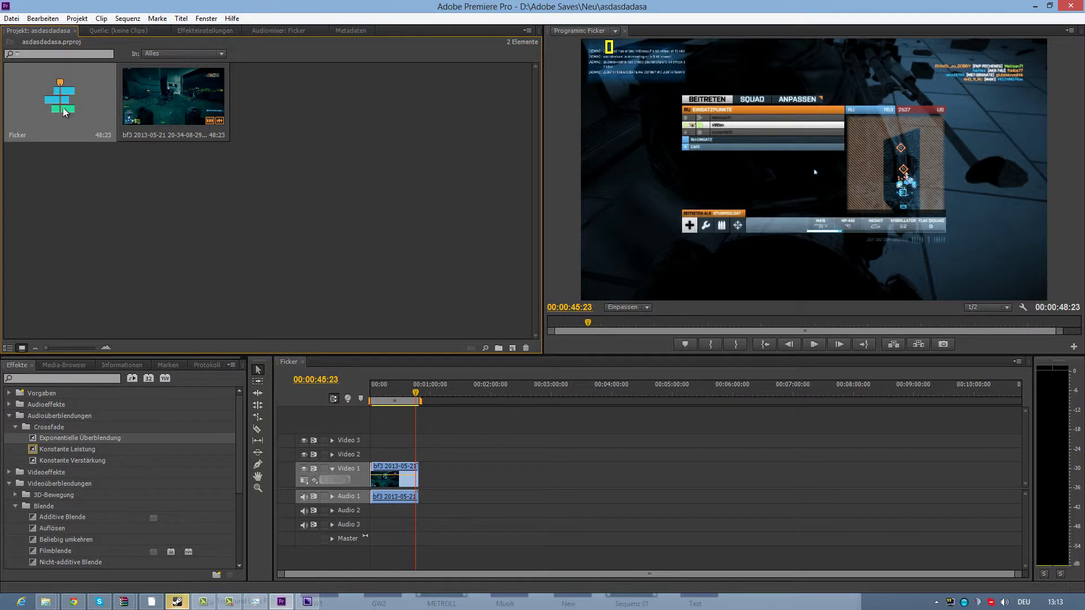
pyautogui.click(12, 19)
pyautogui.moveTo(129, 285)
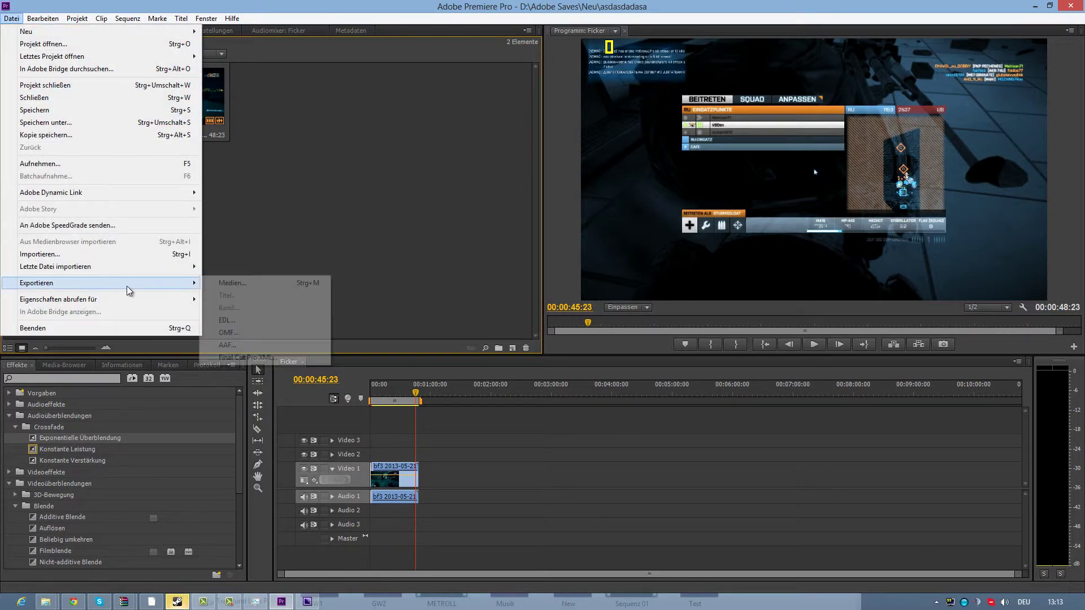
pyautogui.click(247, 283)
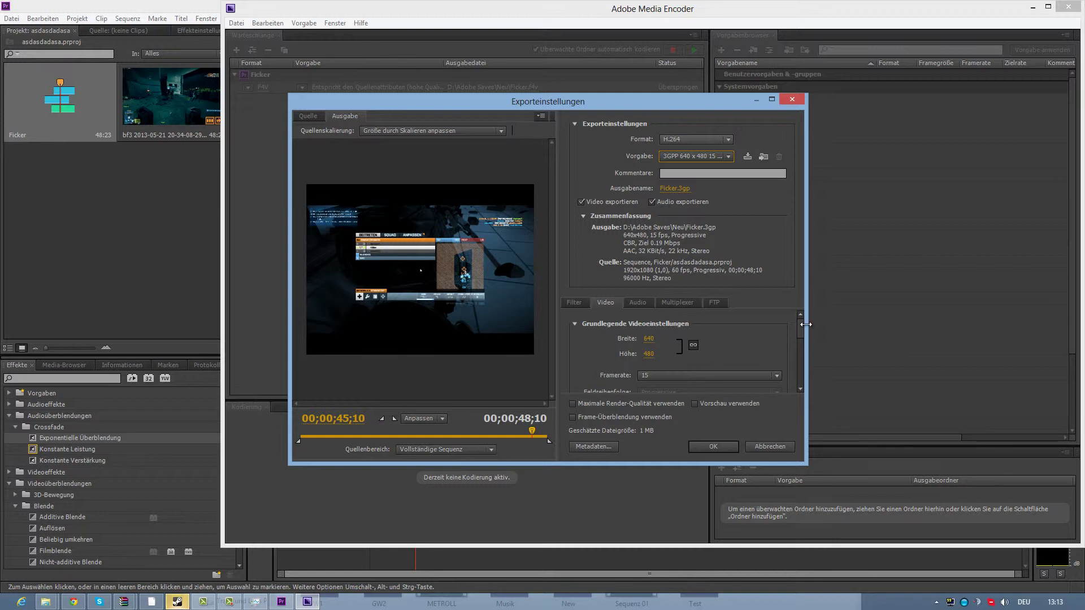
# - Maximize Export Settings, set the H.264 Level to 4.1 after trying 4.2, and select the width field
pyautogui.moveTo(800, 328); pyautogui.dragTo(799, 324)
pyautogui.click(772, 100)
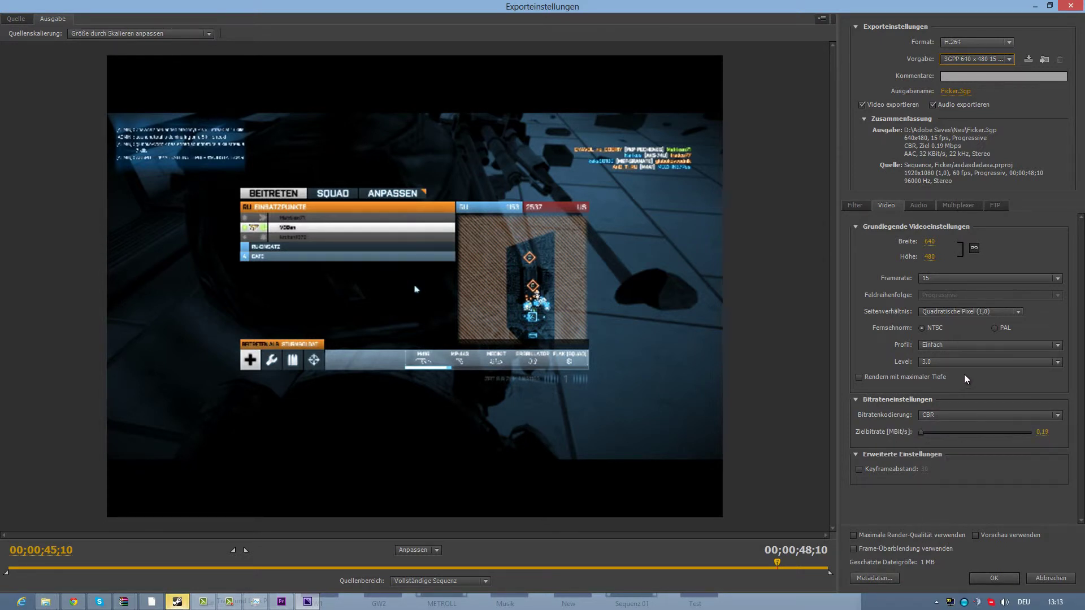
pyautogui.click(982, 362)
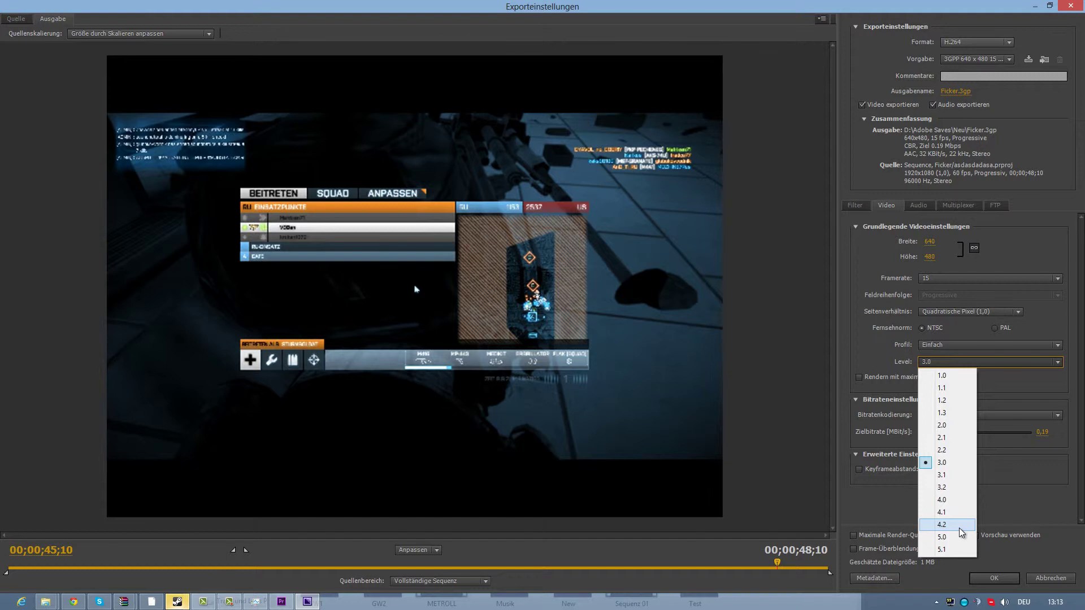
pyautogui.click(960, 525)
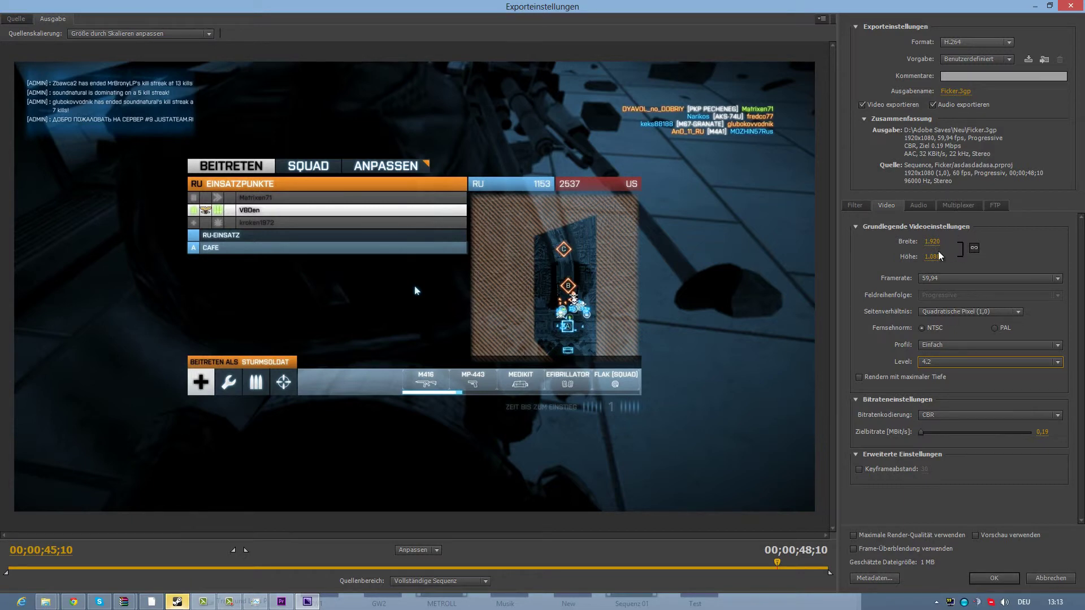
pyautogui.click(951, 362)
pyautogui.click(928, 513)
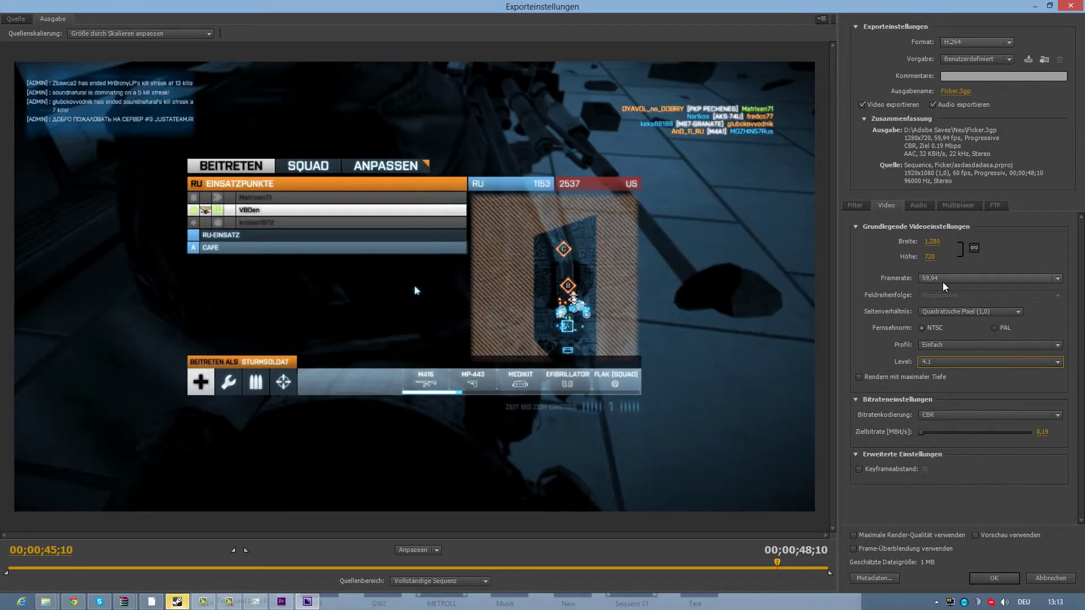
pyautogui.click(931, 241)
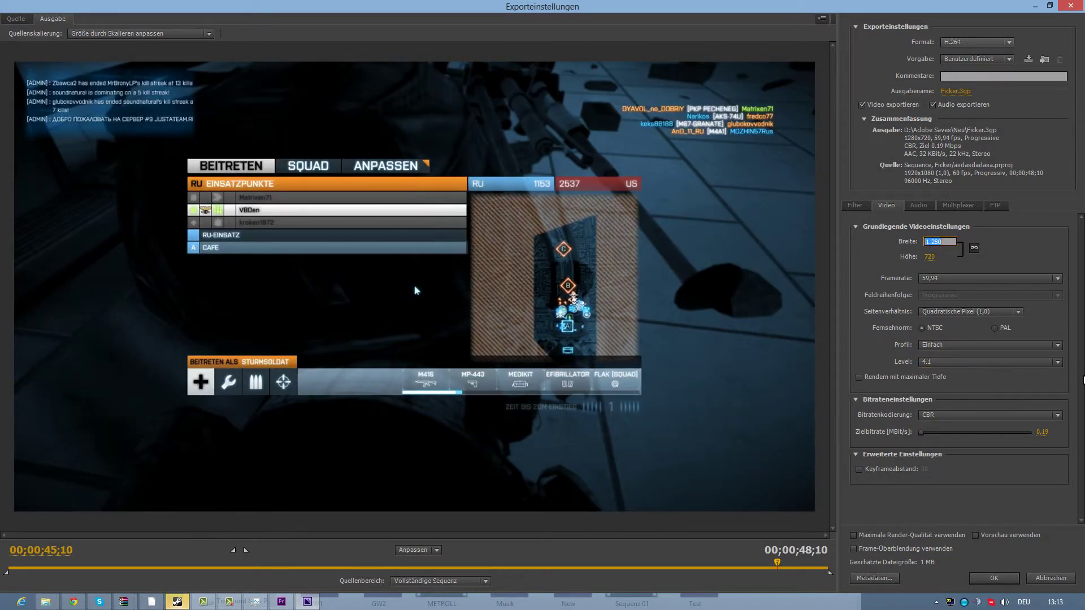
# - Enter a 1920 frame width and dismiss the invalid frame size error
pyautogui.write('1920')
pyautogui.press('Return')
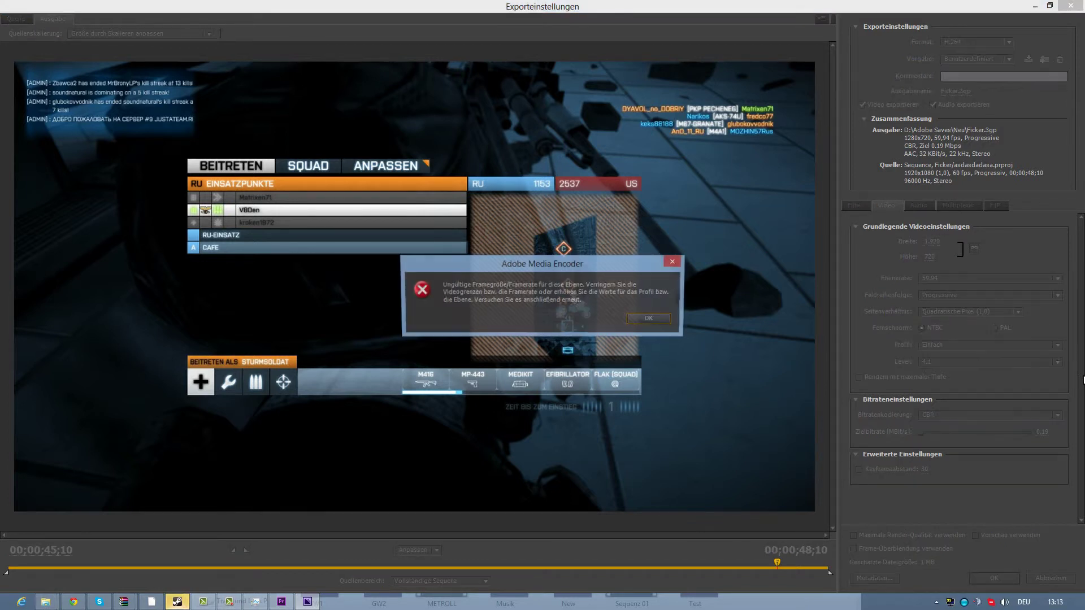
pyautogui.click(635, 324)
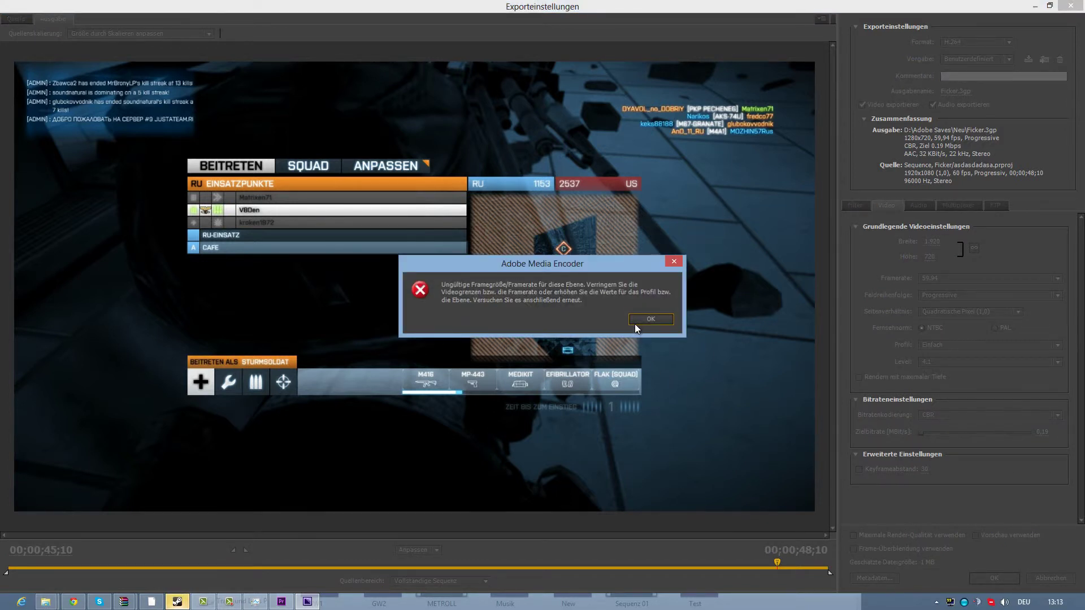
pyautogui.click(651, 318)
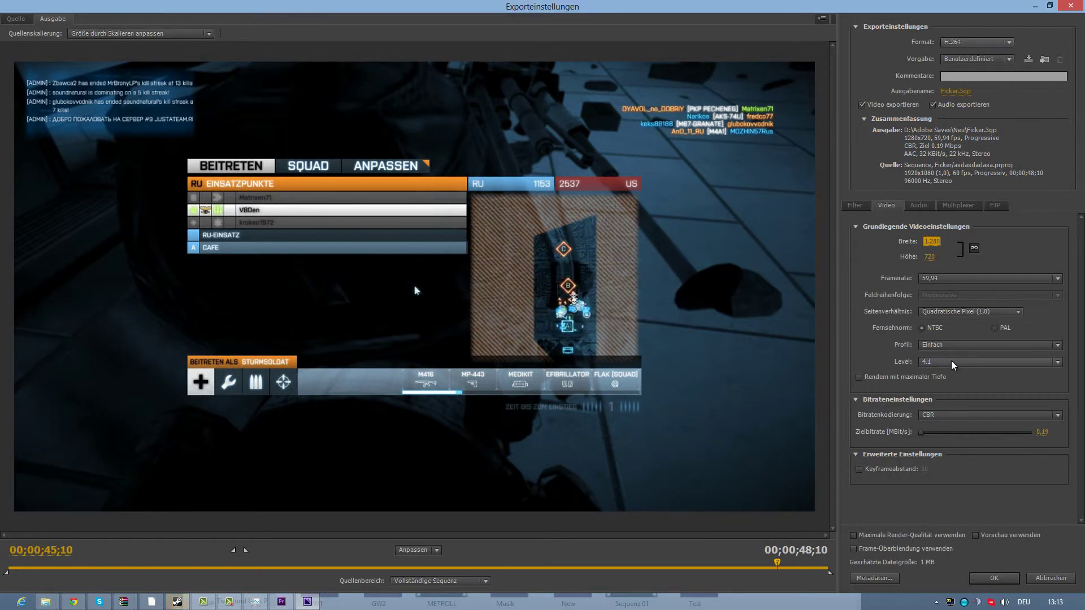
# - Set Level 4.2 and a 60 fps frame rate, and enable rendering at maximum depth
pyautogui.click(989, 361)
pyautogui.click(949, 537)
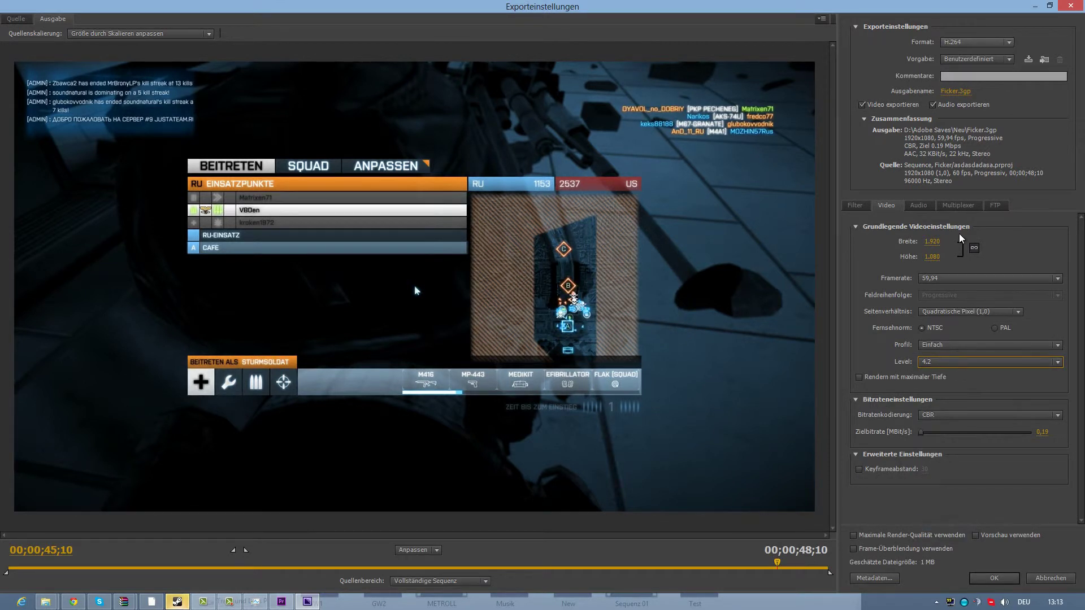
pyautogui.click(941, 278)
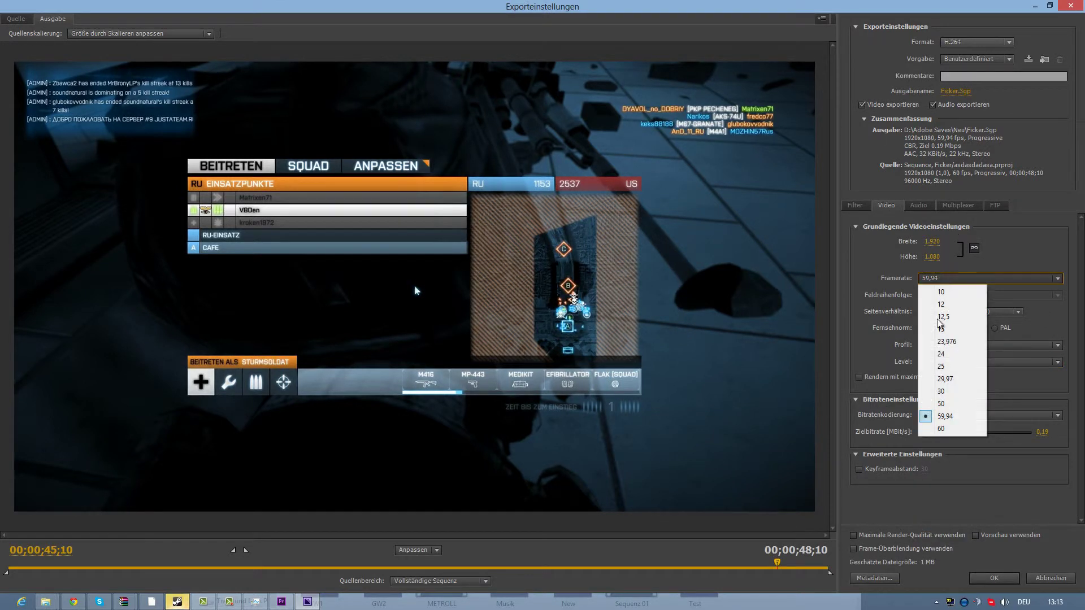
pyautogui.click(960, 430)
pyautogui.click(876, 379)
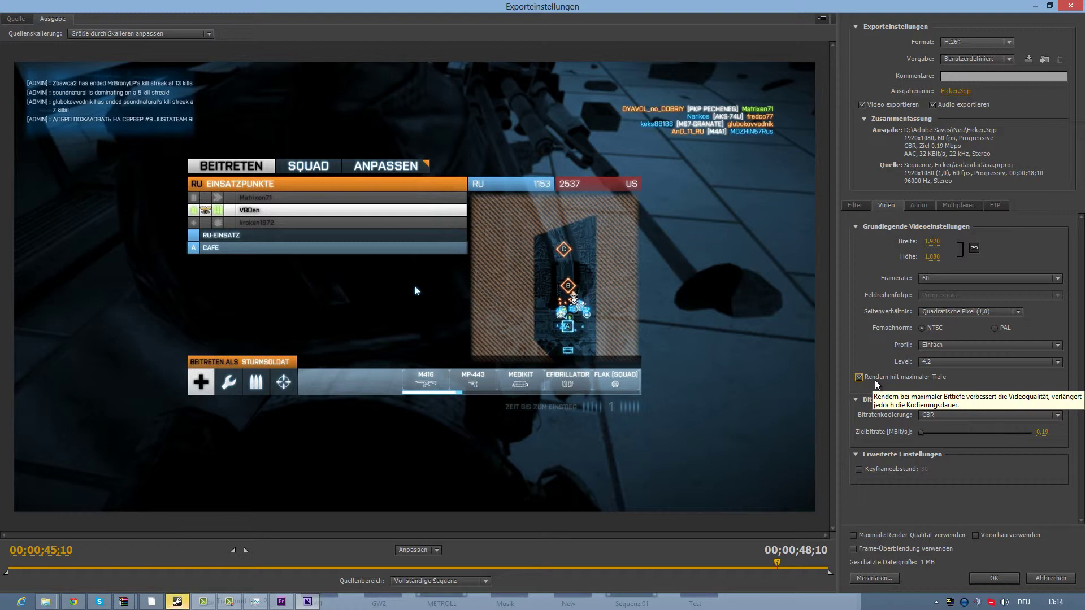
# - Keep square pixels and switch the H.264 profile to Hauptoption
pyautogui.click(931, 311)
pyautogui.click(931, 311)
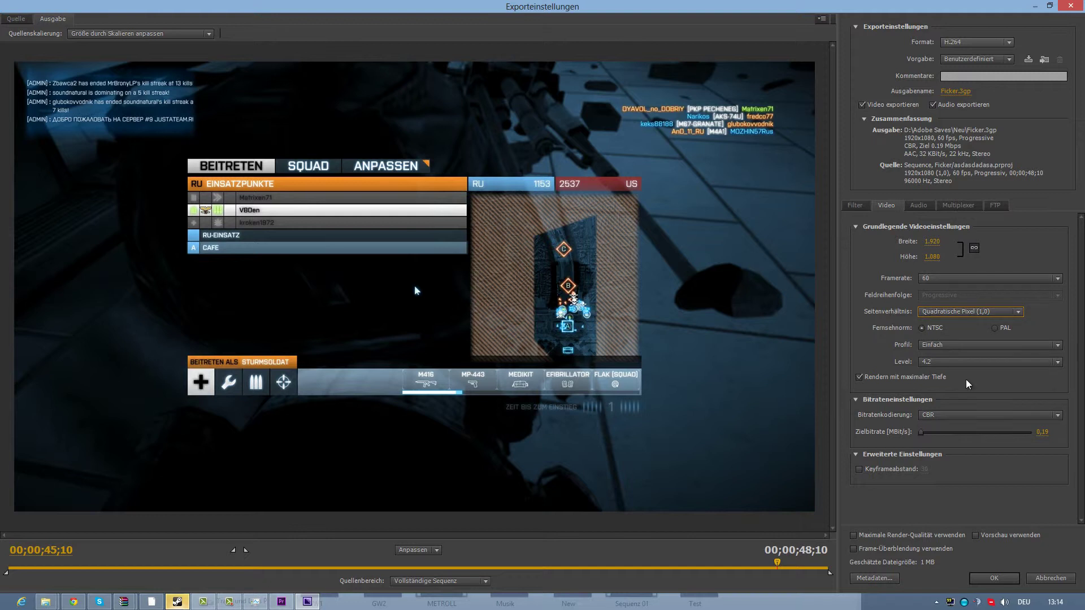
pyautogui.click(929, 346)
pyautogui.click(928, 348)
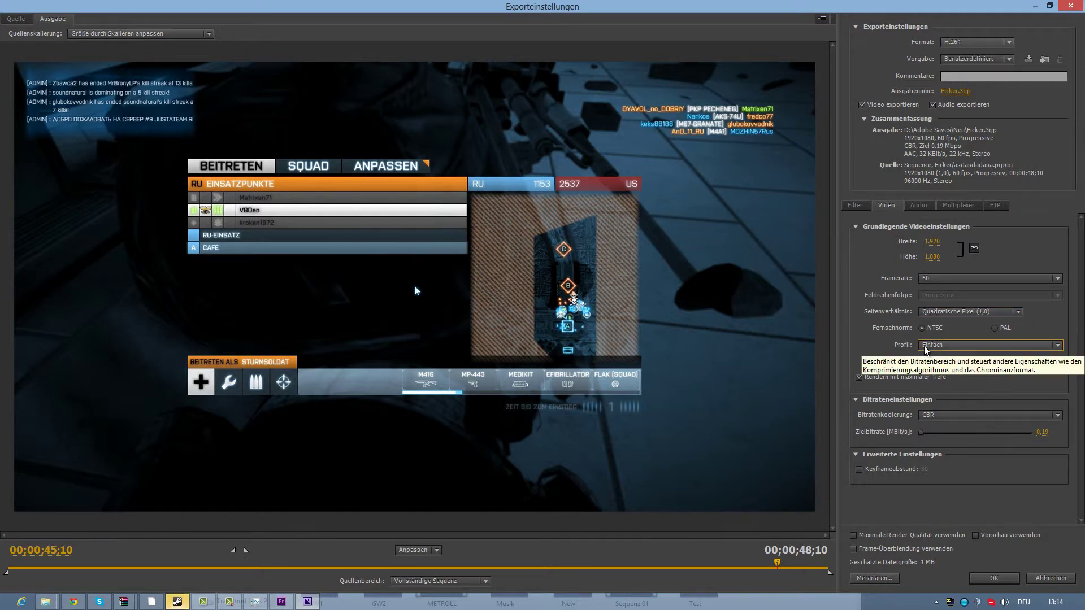
pyautogui.click(929, 347)
pyautogui.click(942, 371)
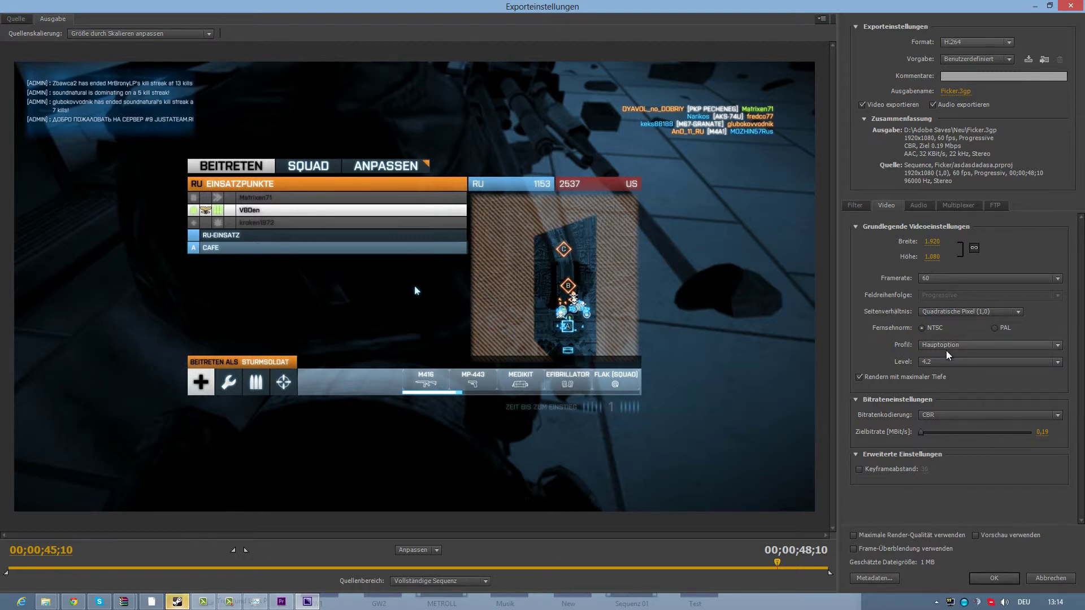
# - Use one-pass VBR encoding with a 20 Mbps target bitrate
pyautogui.click(927, 418)
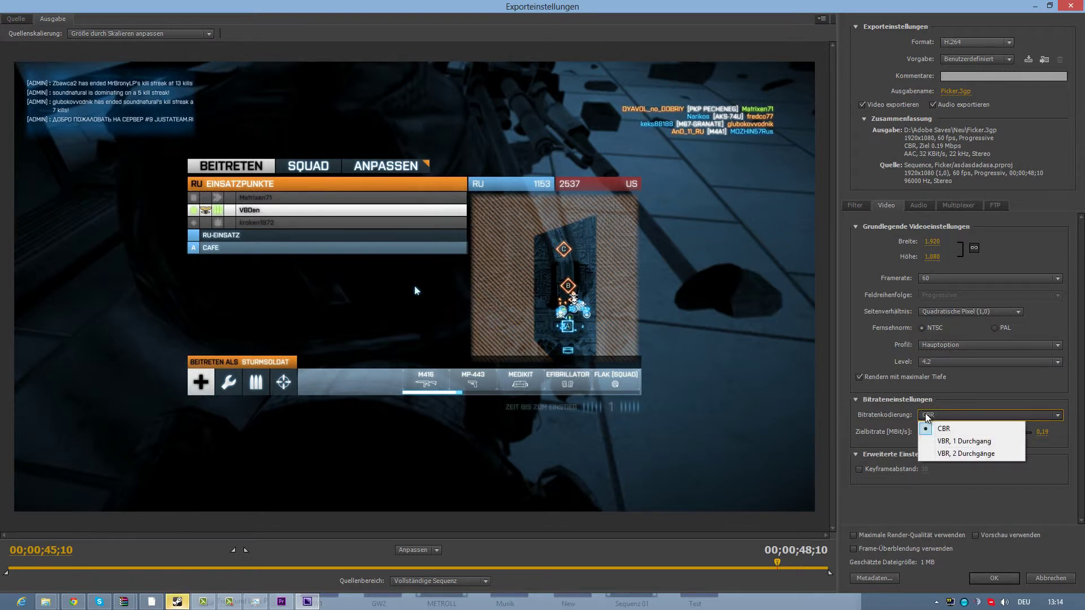
pyautogui.click(951, 443)
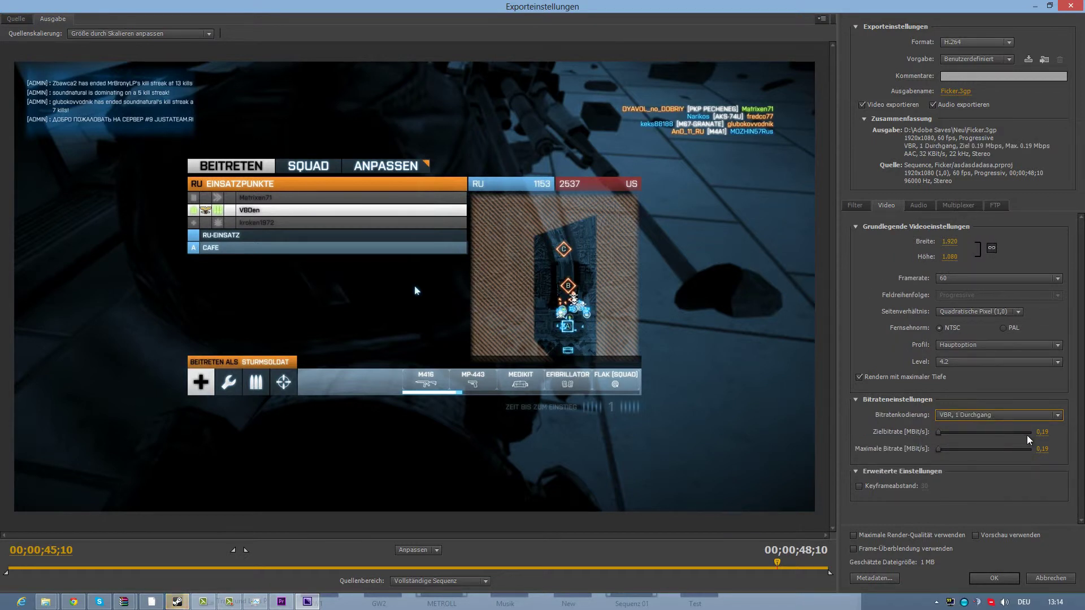
pyautogui.click(1042, 431)
pyautogui.write('20')
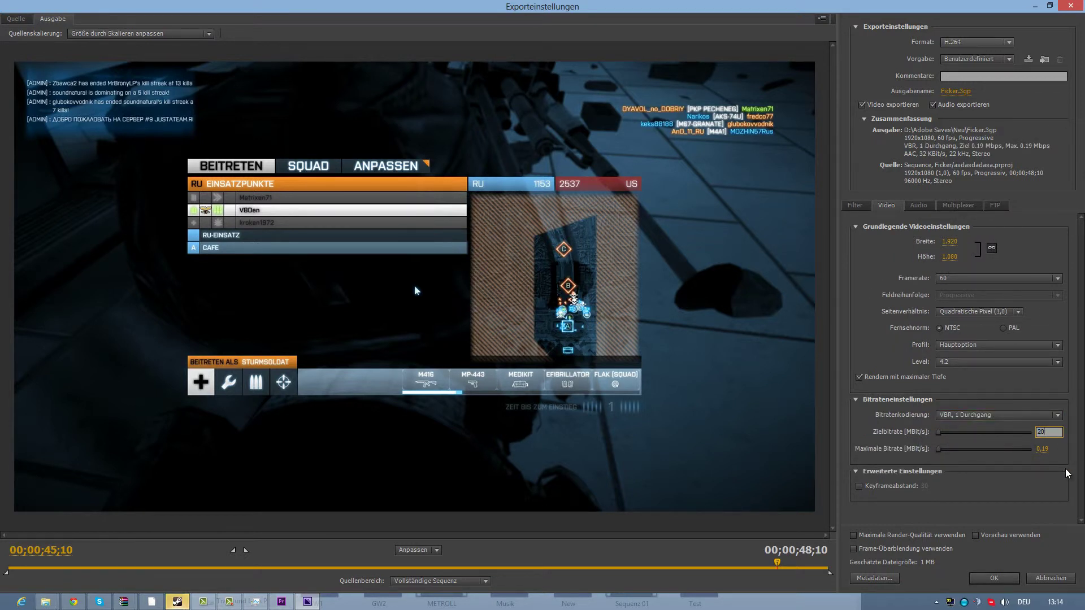
pyautogui.press('Return')
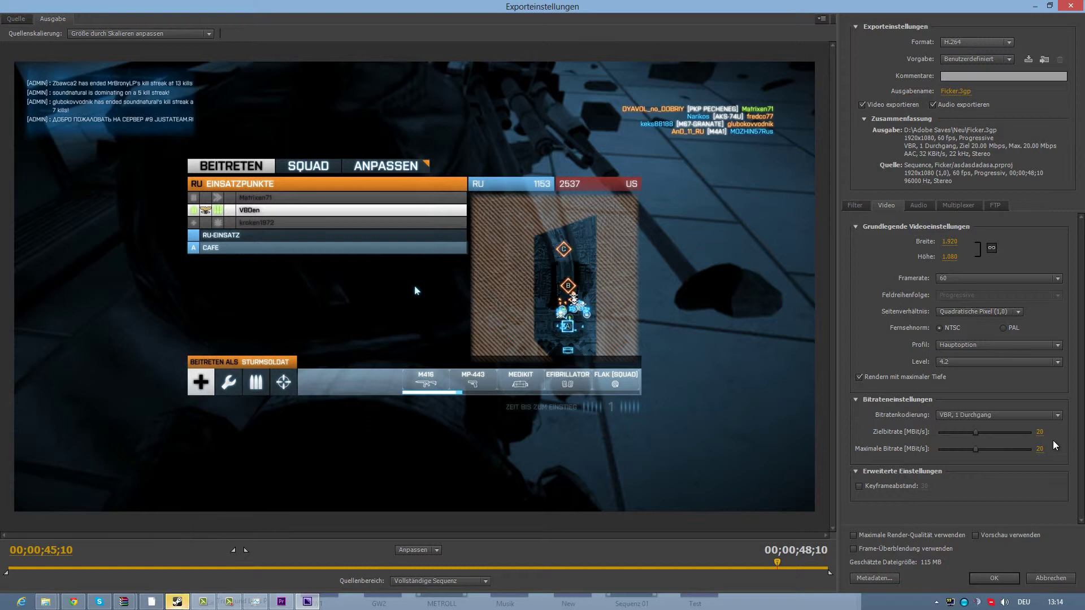
# - Lower the target and maximum bitrates to 6 Mbps each, for a 34 MB estimate
pyautogui.click(1040, 432)
pyautogui.write('6')
pyautogui.press('Return')
pyautogui.click(1040, 449)
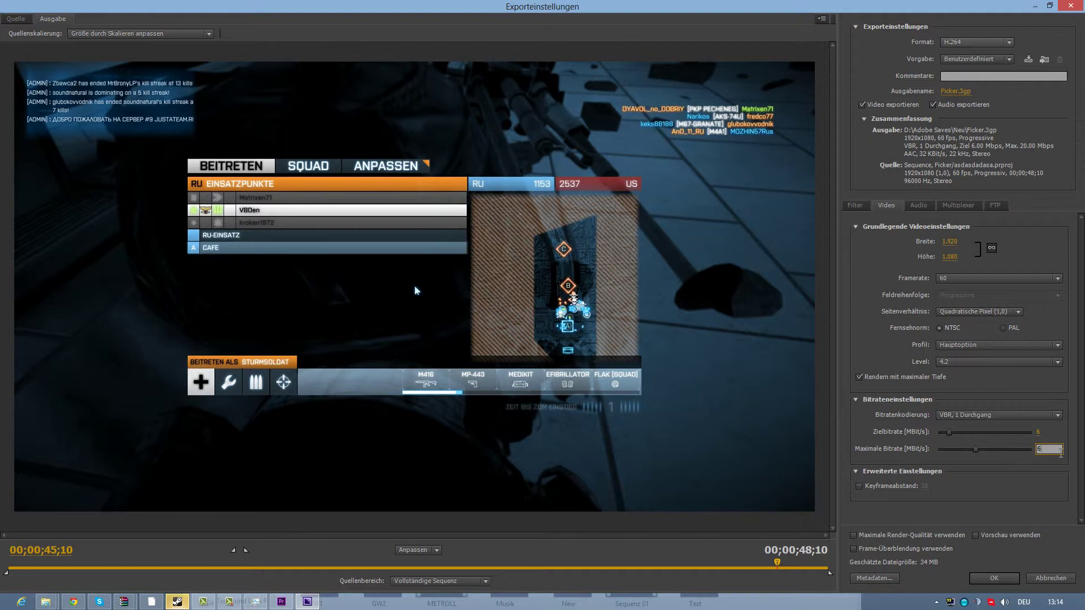
pyautogui.press('Return')
# - In Chrome, open the uploaded Metro Last Light video from the channel's uploads
pyautogui.hotkey('alt', 'Tab')
pyautogui.click(751, 7)
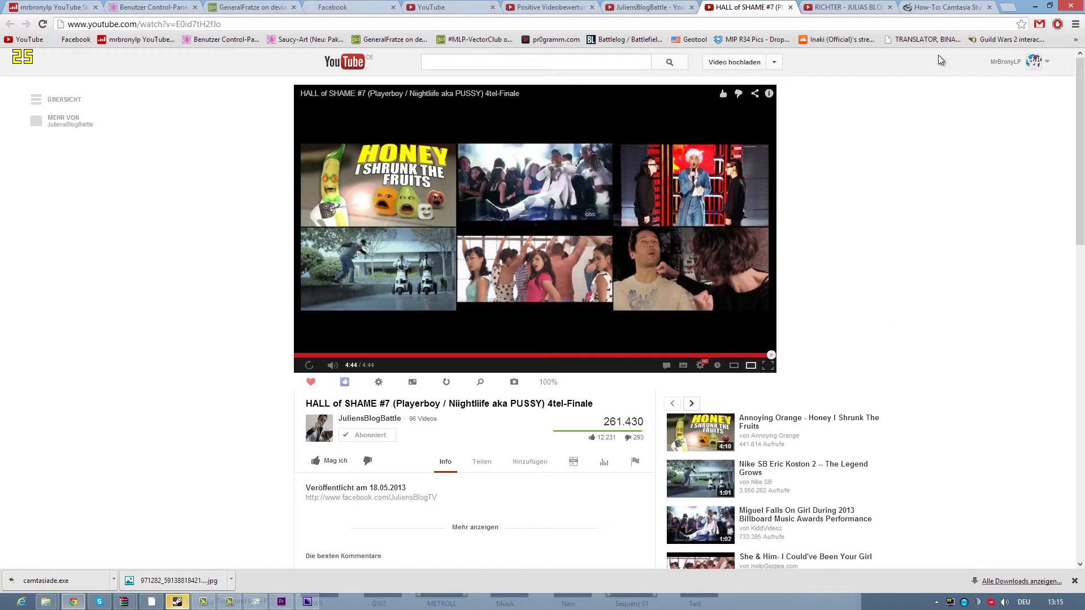
pyautogui.click(940, 60)
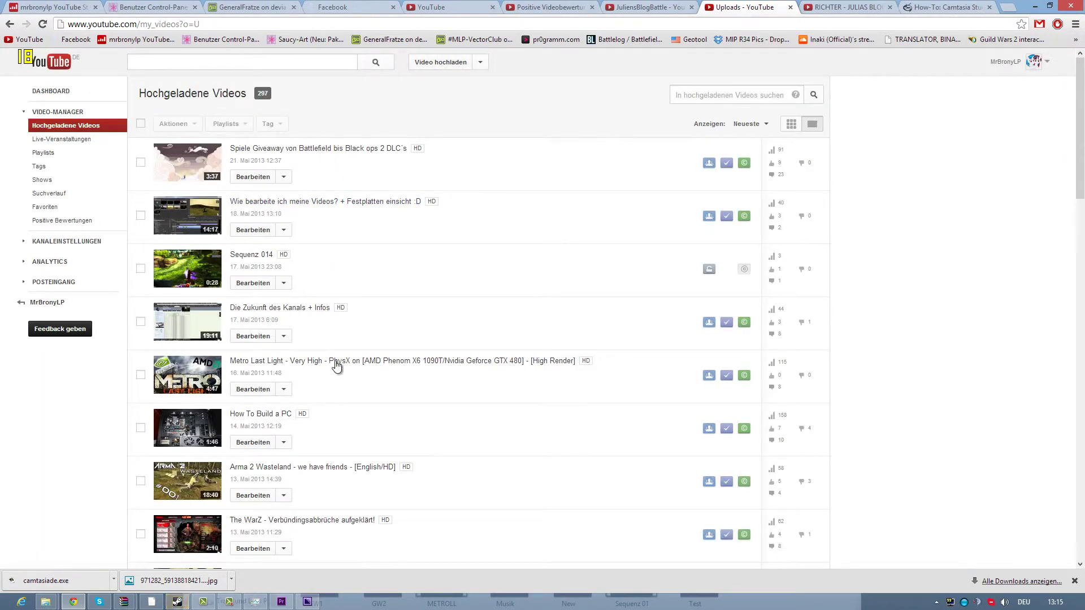
pyautogui.click(336, 362)
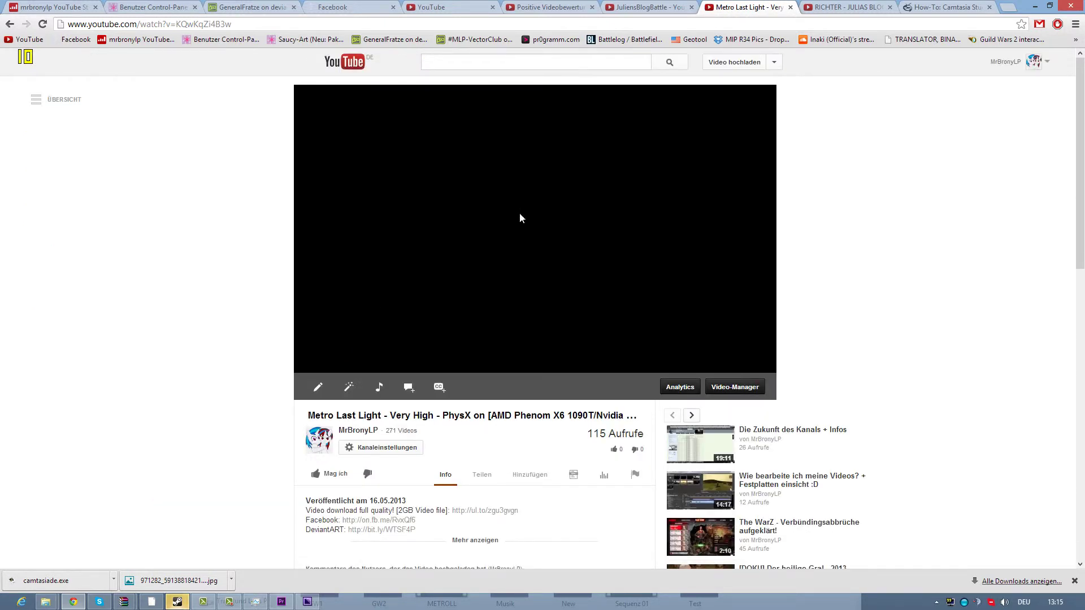
# - Pause the video, show stats for nerds to read its 2048x1536 resolution, and return to Premiere
pyautogui.click(487, 215)
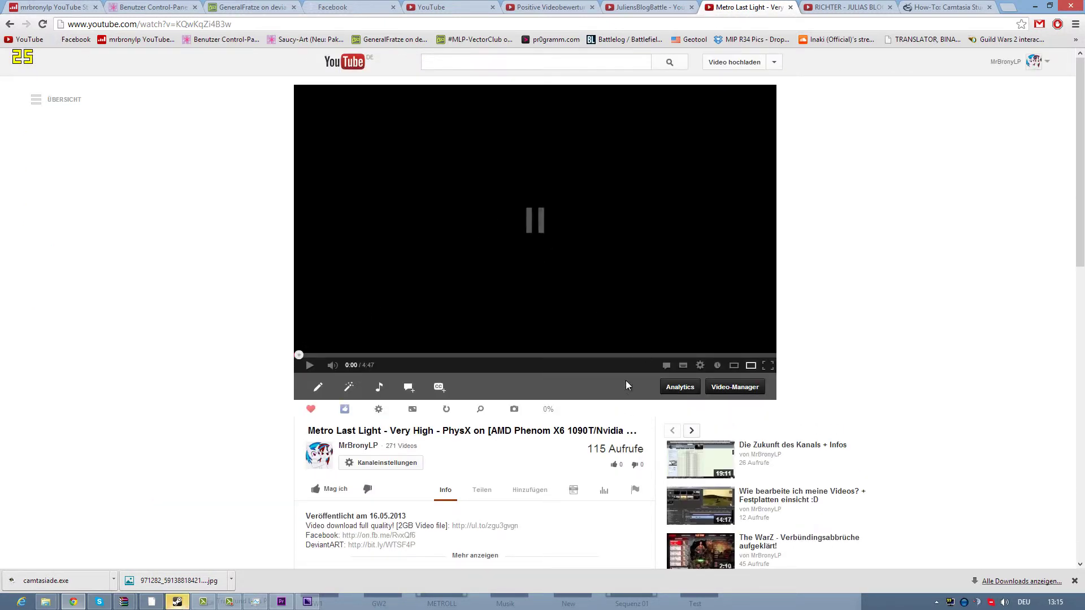
pyautogui.rightClick(418, 272)
pyautogui.click(473, 411)
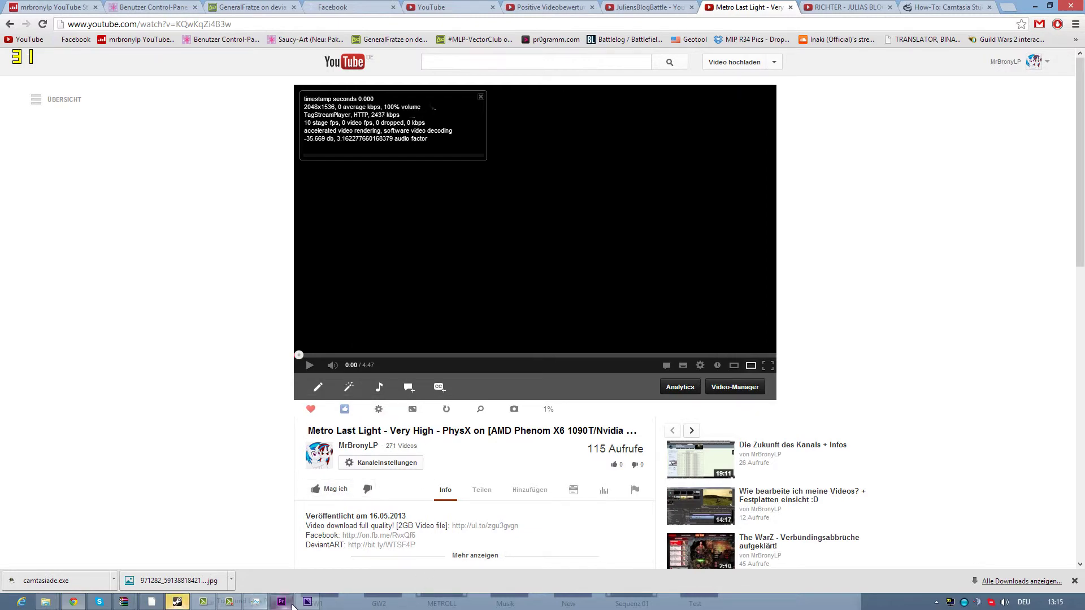
pyautogui.click(281, 602)
# - Set H.264 Level 5.1 and a 2048 frame width for 2048x1536 output
pyautogui.click(964, 367)
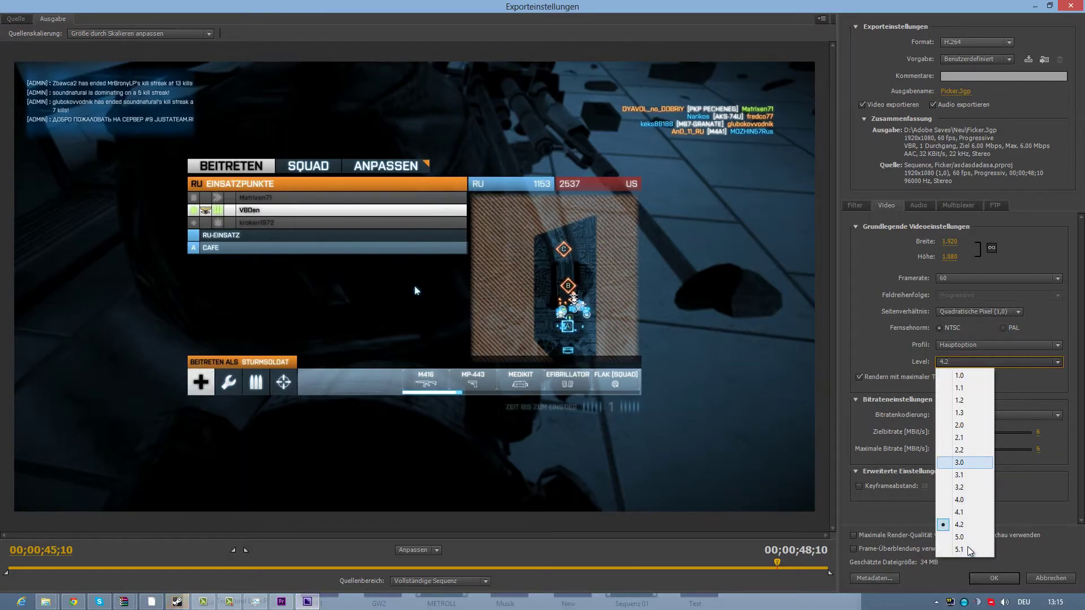
pyautogui.click(996, 418)
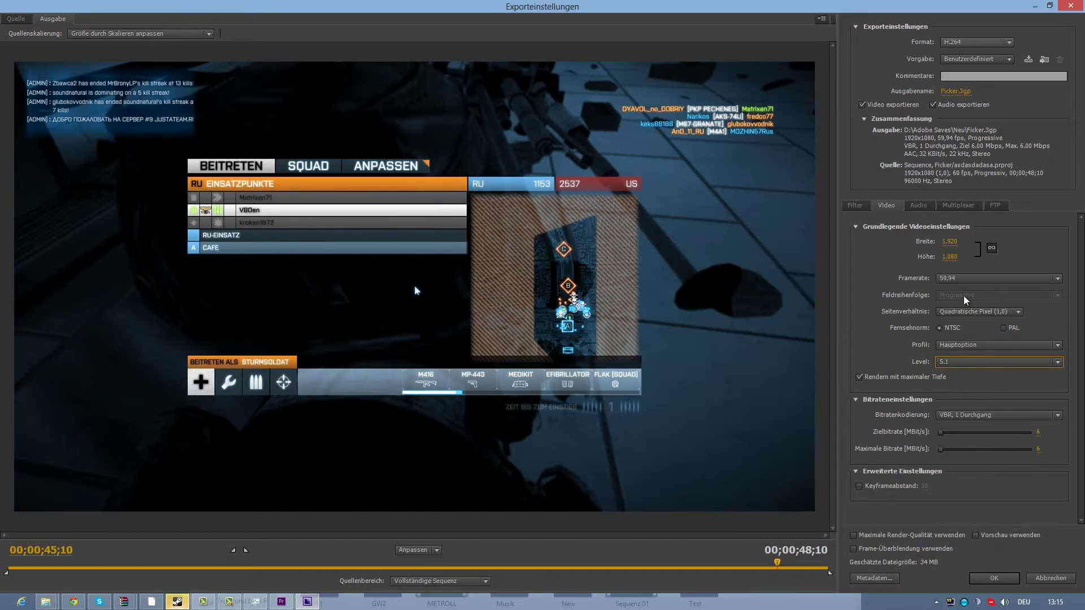
pyautogui.click(951, 243)
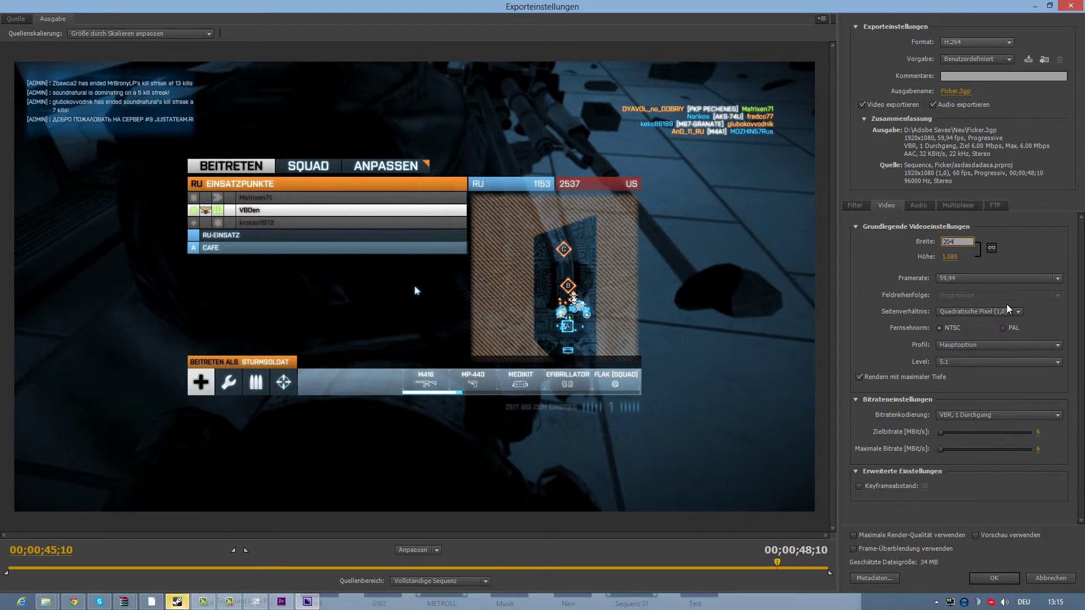
pyautogui.press('BackSpace')
pyautogui.write('8')
pyautogui.press('Return')
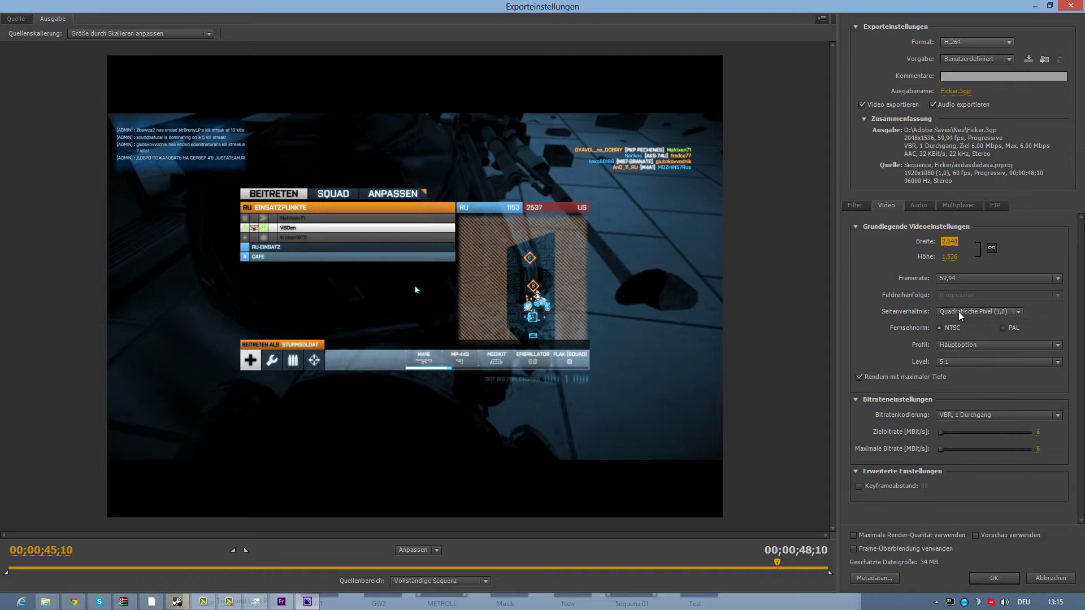
# - Recheck the YouTube video page, shrink the browser, and return to the export settings
pyautogui.click(326, 604)
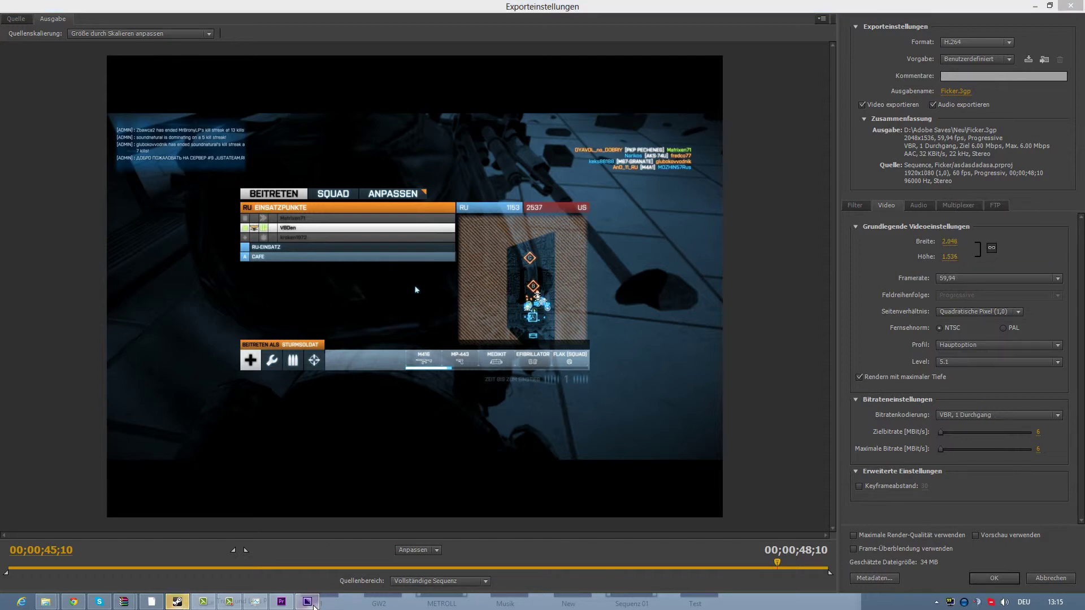
pyautogui.click(66, 605)
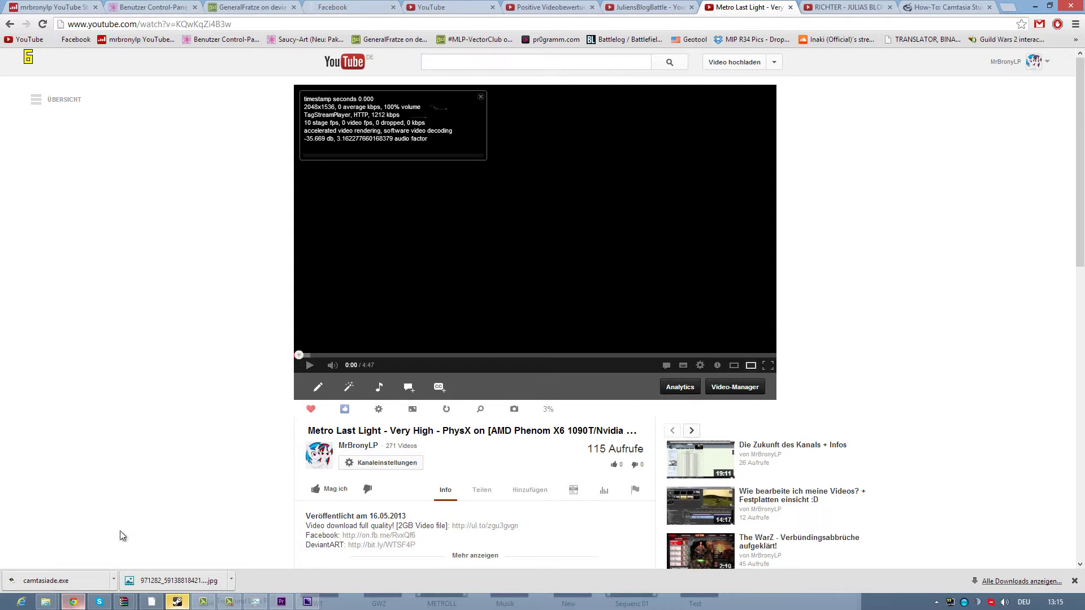
pyautogui.click(1039, 7)
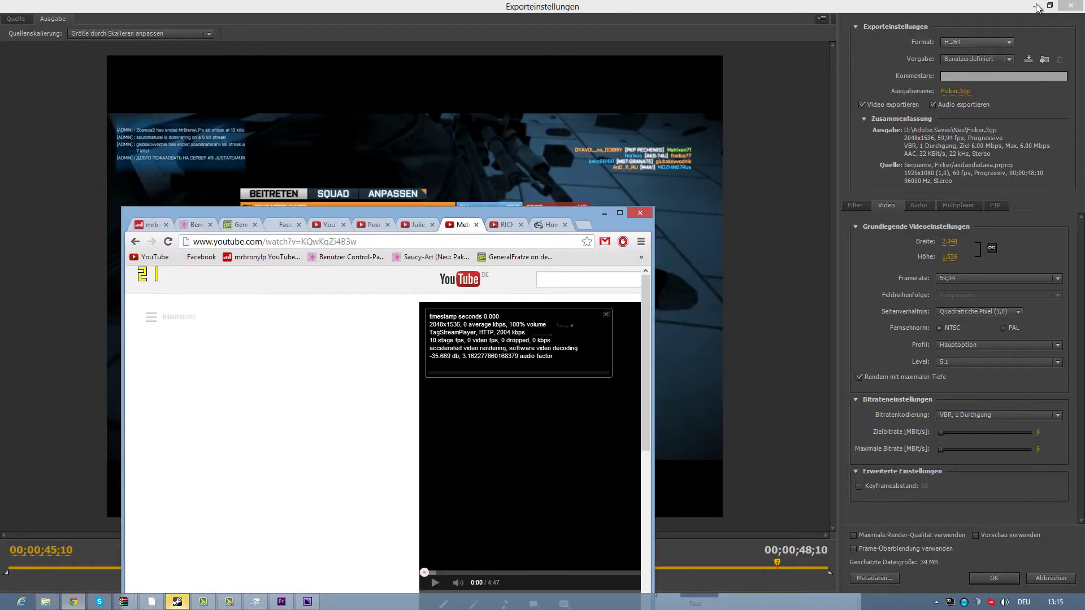
pyautogui.click(974, 260)
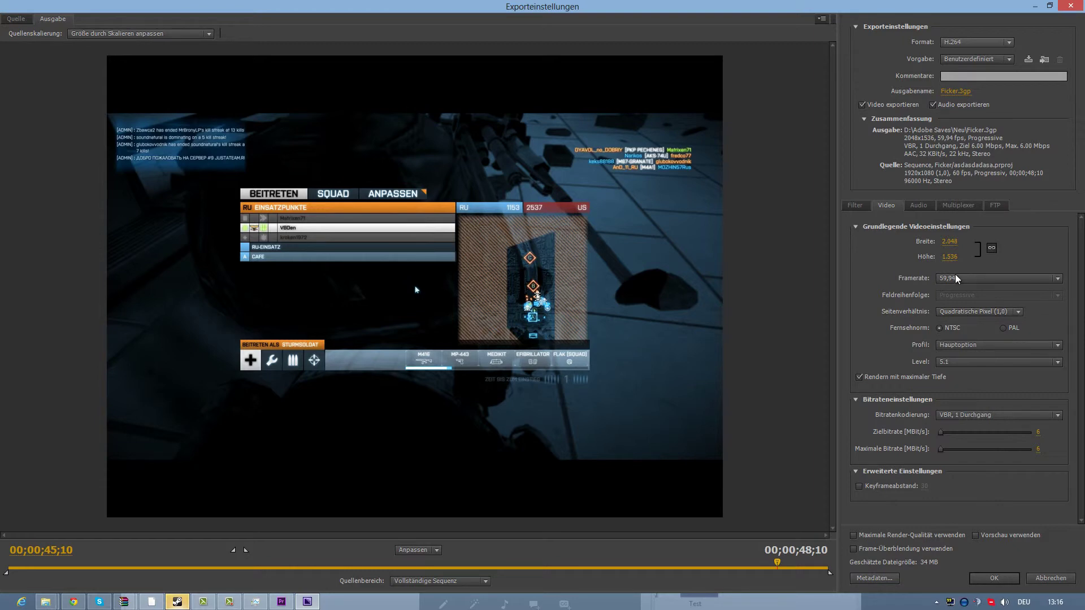
# - Choose HD Anamorphisch 1080 (1,333) as the pixel aspect ratio instead of square pixels
pyautogui.click(982, 311)
pyautogui.click(975, 323)
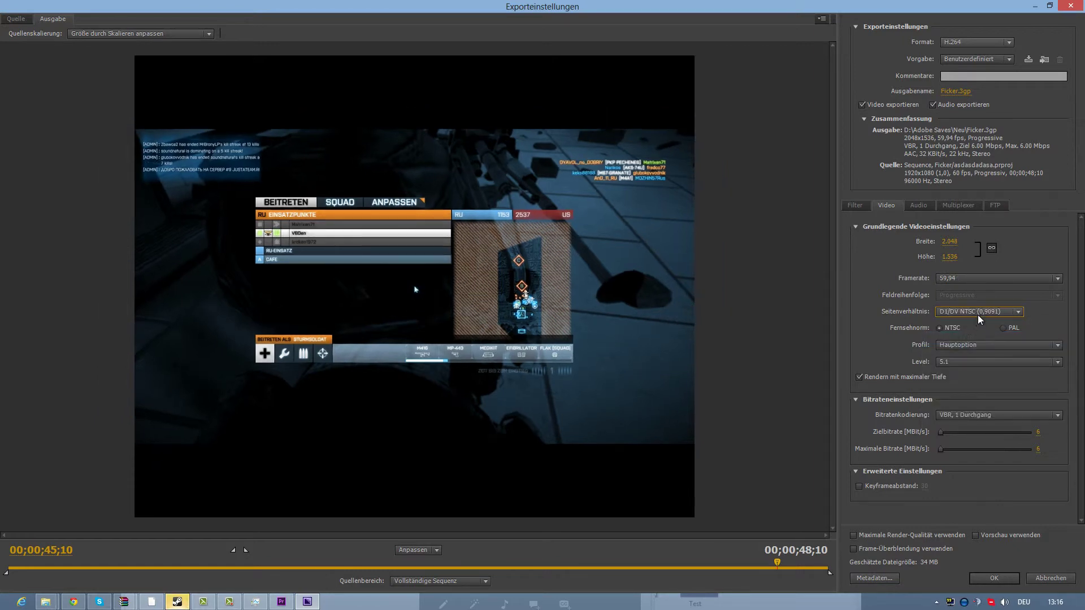
pyautogui.click(979, 318)
pyautogui.click(984, 402)
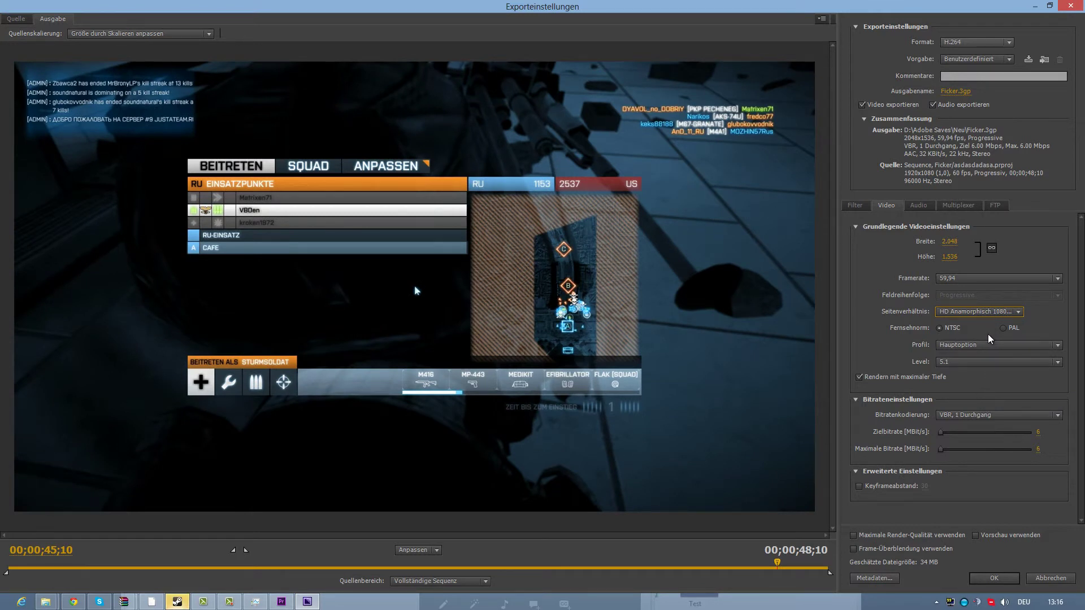
pyautogui.click(973, 317)
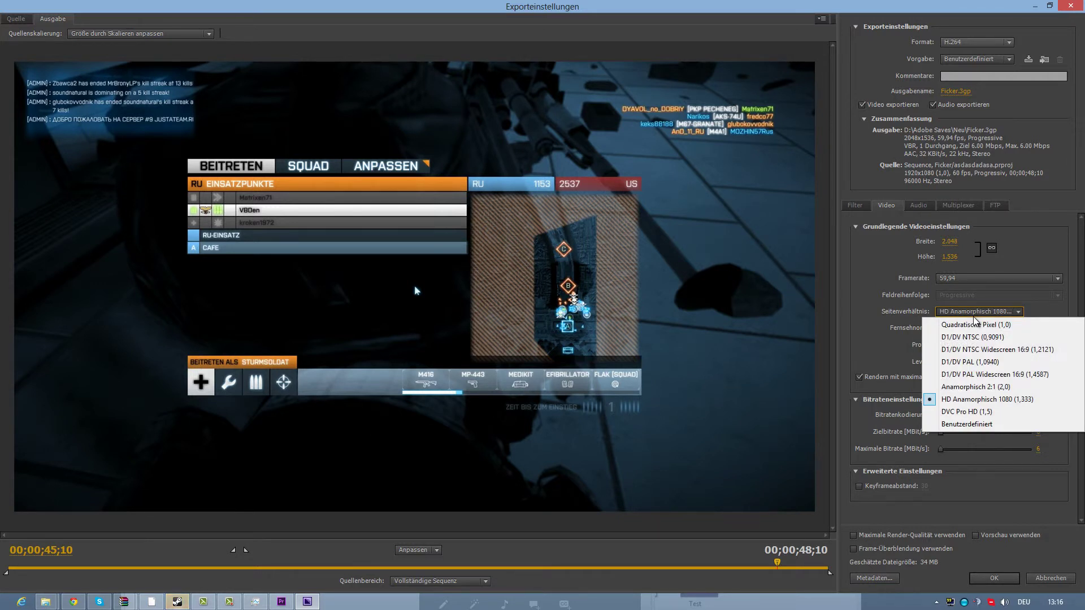
pyautogui.click(974, 317)
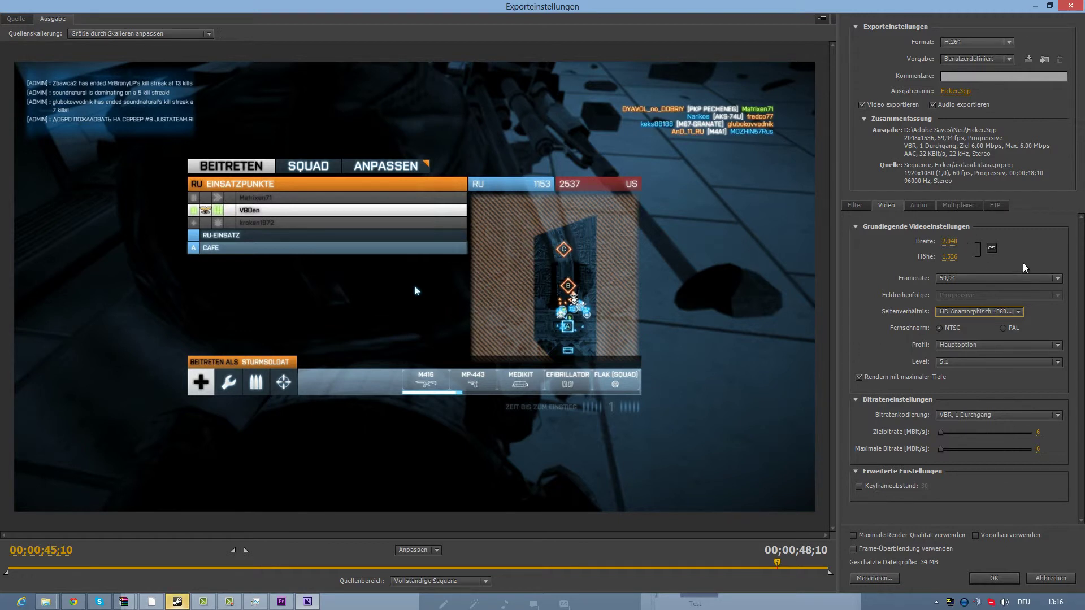
pyautogui.moveTo(281, 600)
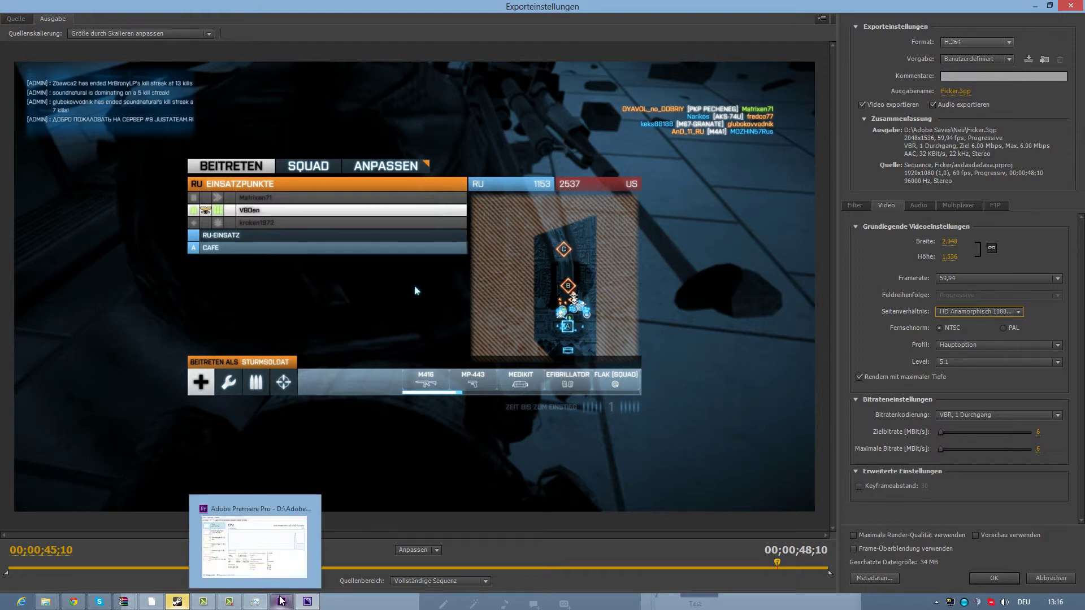
pyautogui.moveTo(281, 558)
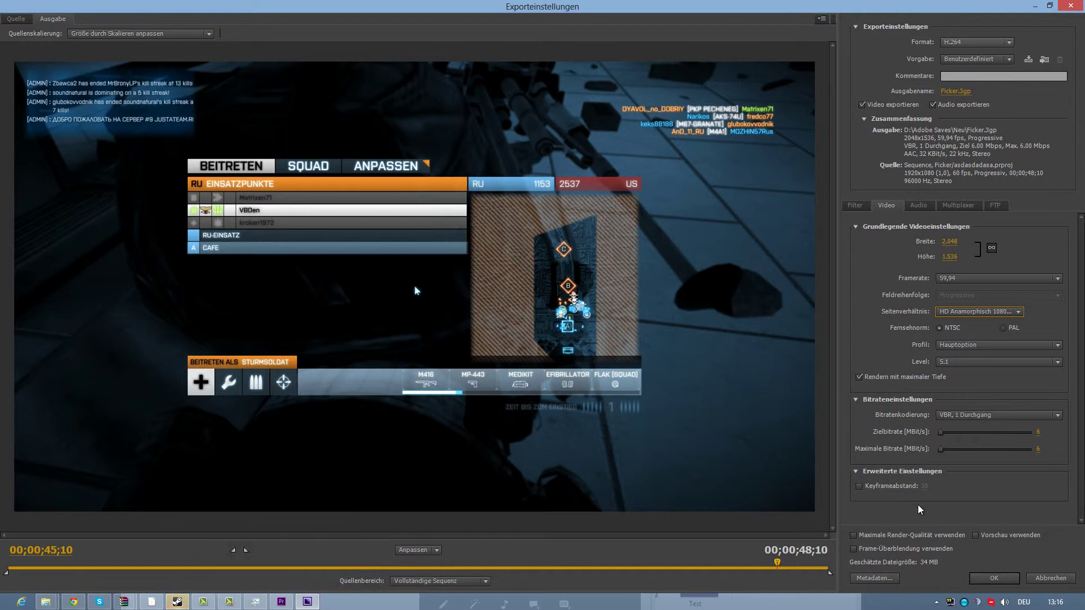
# - Set a 12 Mbps target bitrate and enable Maximum Render Quality and Use Previews
pyautogui.click(1036, 434)
pyautogui.write('20')
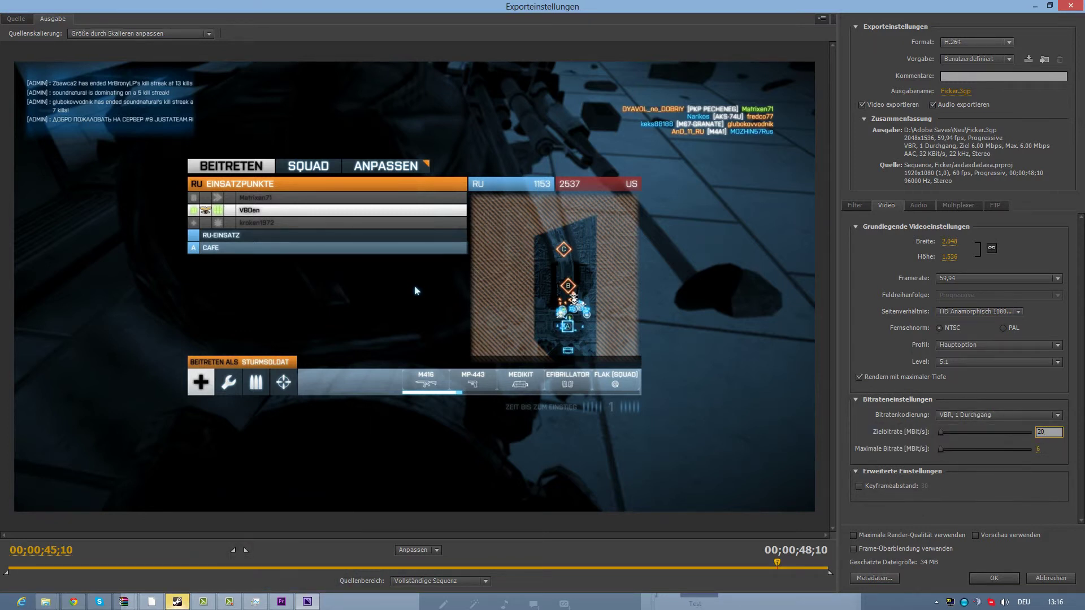
pyautogui.press('BackSpace')
pyautogui.press('BackSpace')
pyautogui.write('12')
pyautogui.press('Return')
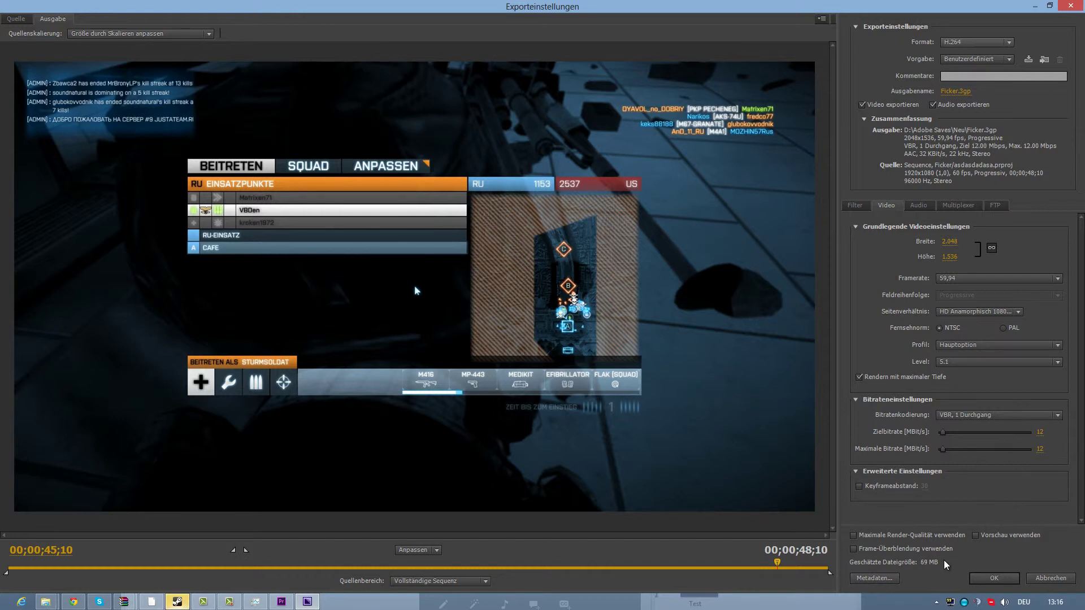
pyautogui.click(949, 534)
pyautogui.click(1005, 534)
# - In the Audio settings, choose the AAC+-Version 1 codec with a 96000 Hz sample rate
pyautogui.click(926, 206)
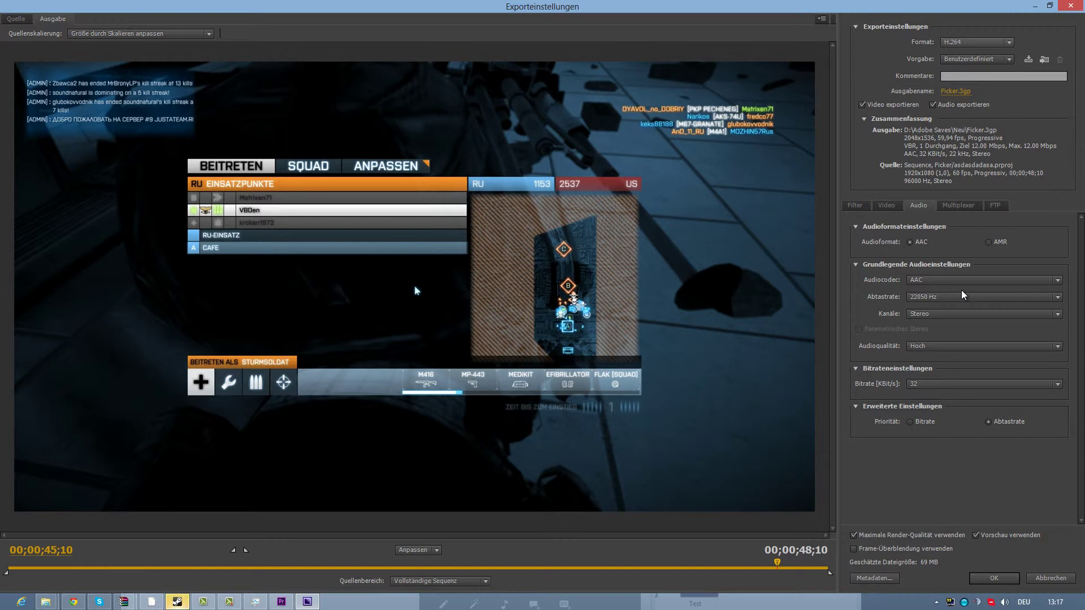
pyautogui.click(939, 280)
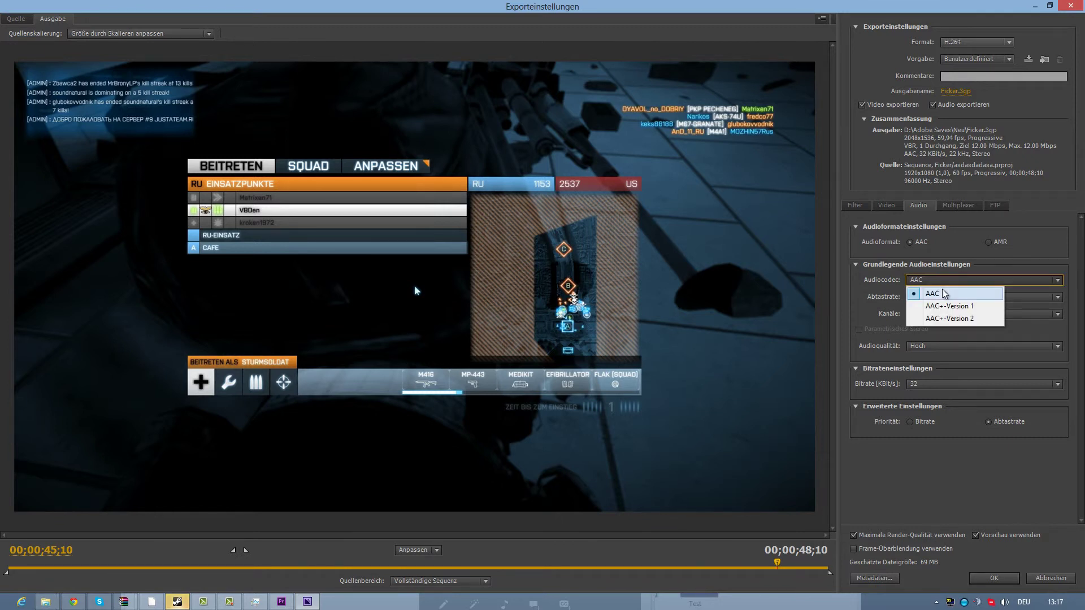
pyautogui.click(952, 305)
pyautogui.click(951, 297)
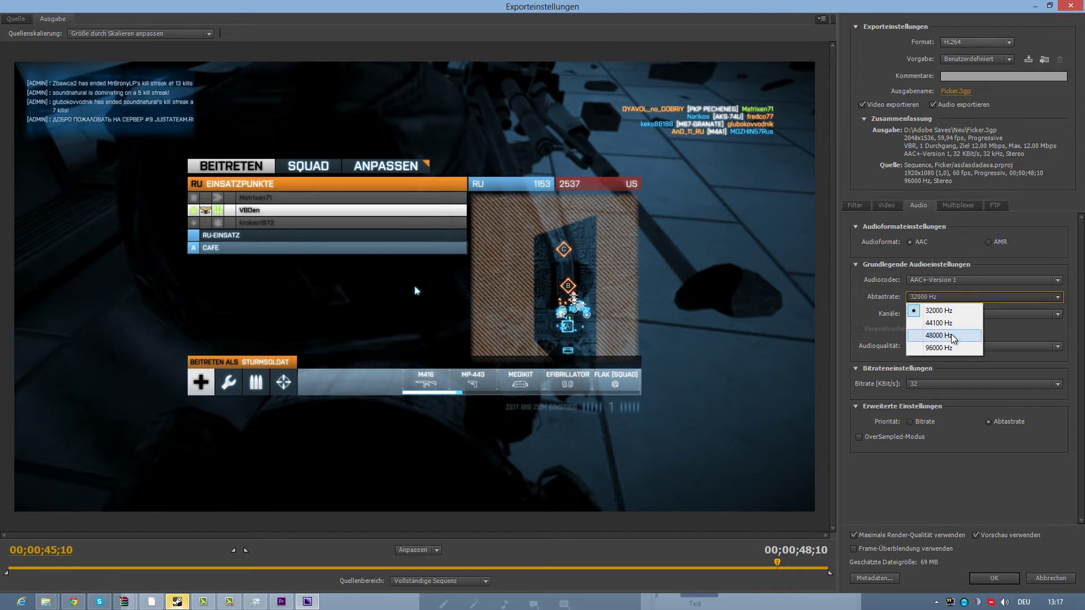
pyautogui.click(858, 301)
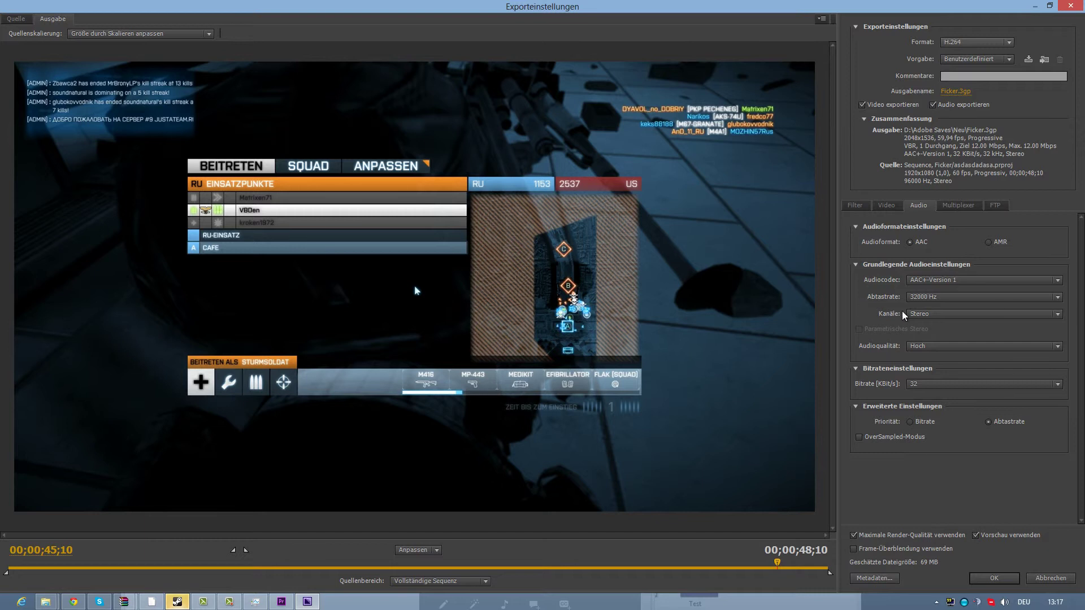
pyautogui.click(915, 297)
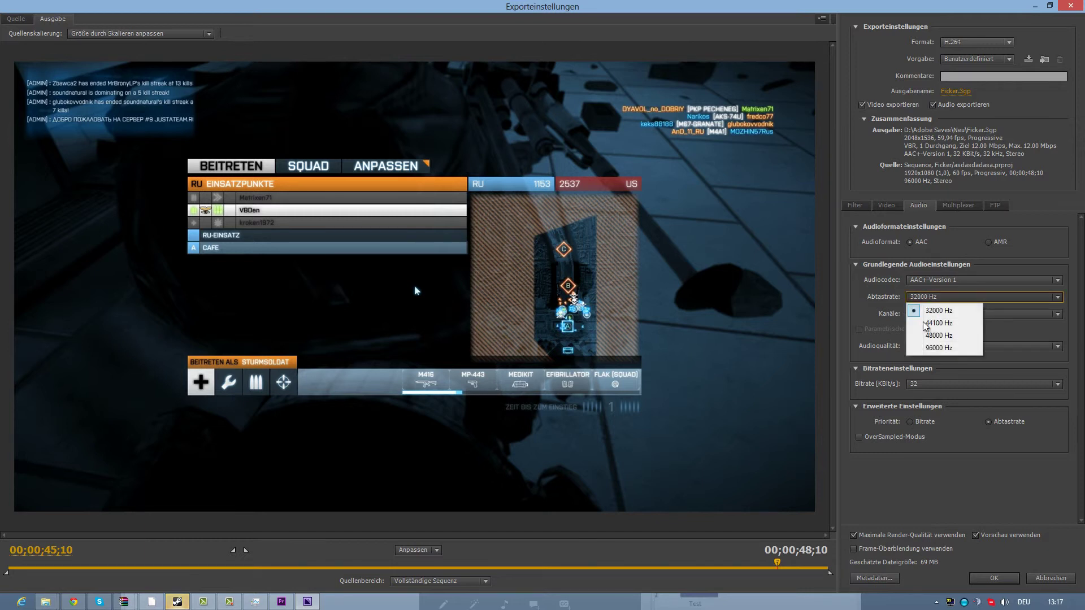
pyautogui.click(934, 348)
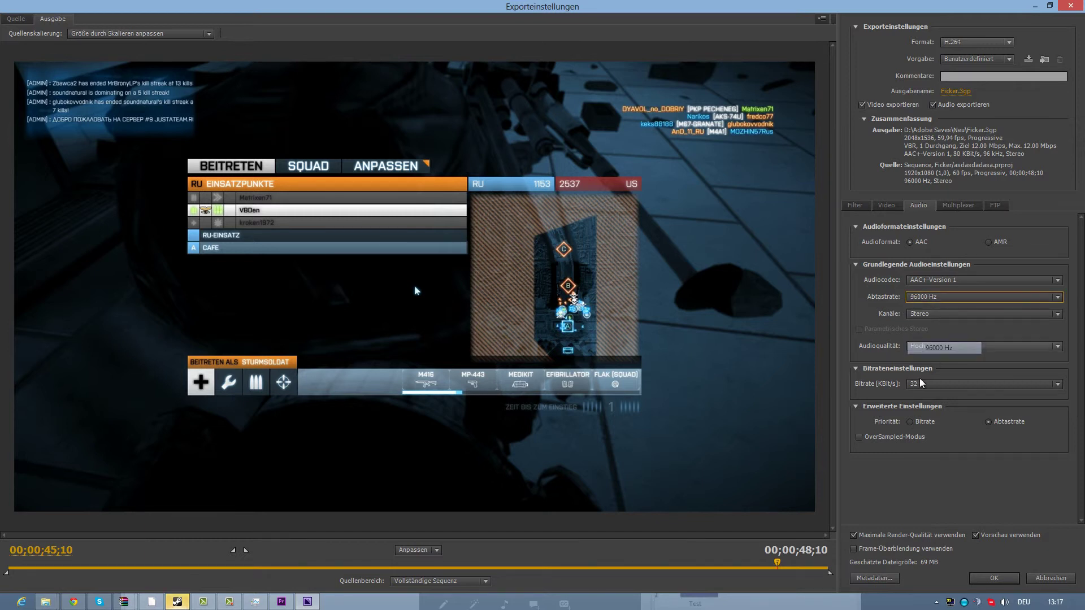
# - Set the audio bitrate to 192 kbps and give bitrate priority
pyautogui.click(934, 303)
pyautogui.click(933, 301)
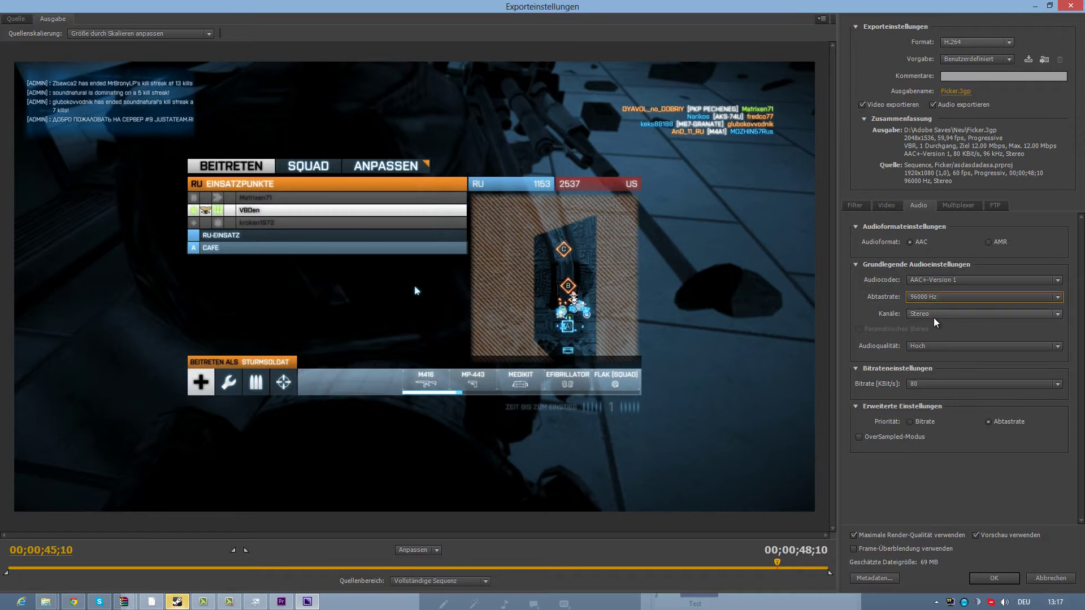
pyautogui.click(934, 347)
pyautogui.click(933, 351)
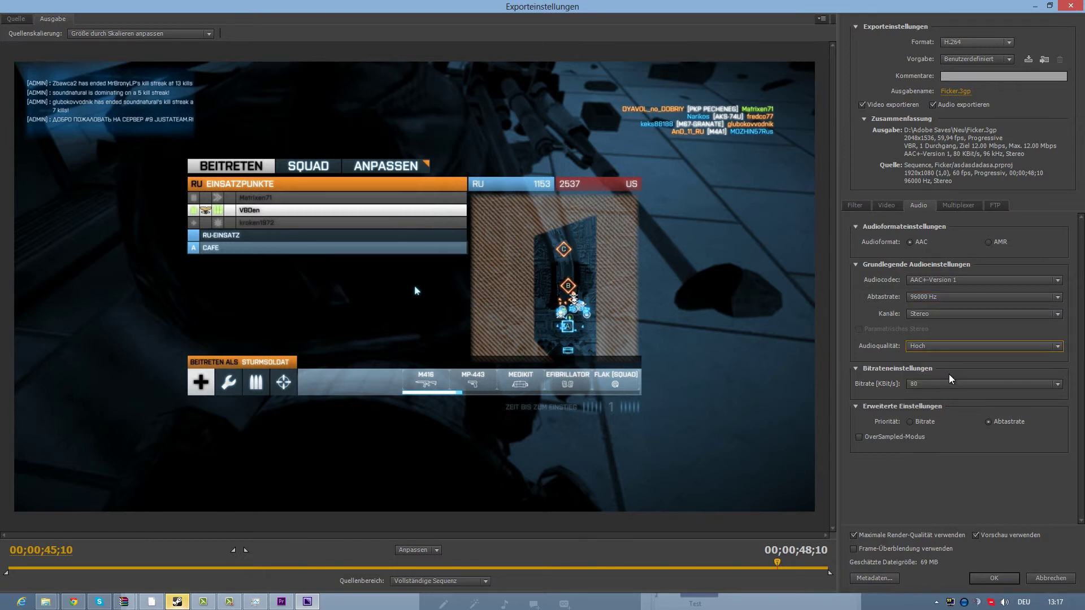
pyautogui.click(947, 381)
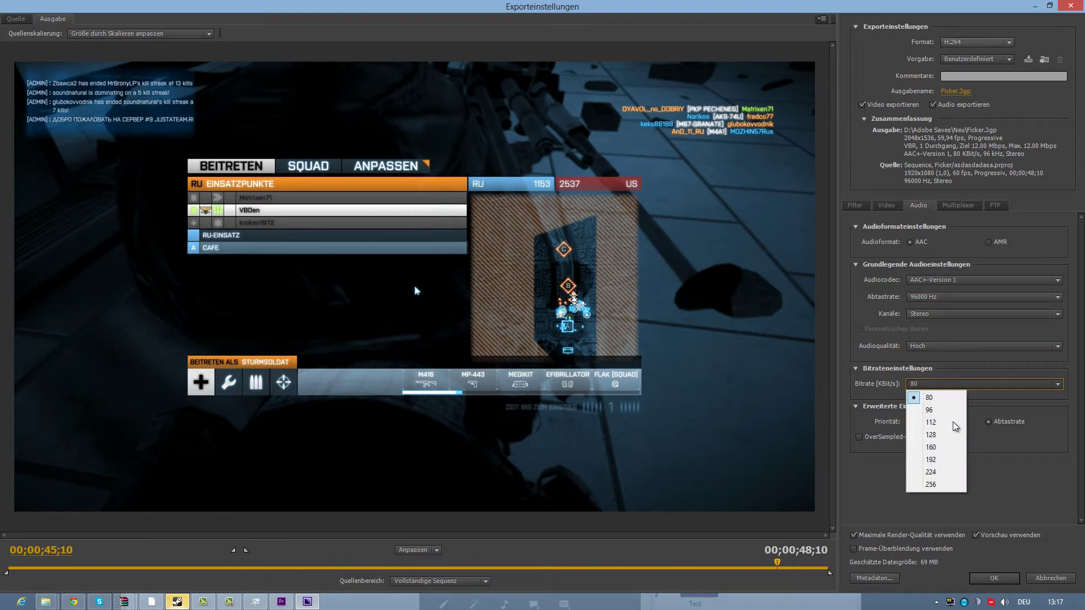
pyautogui.click(949, 463)
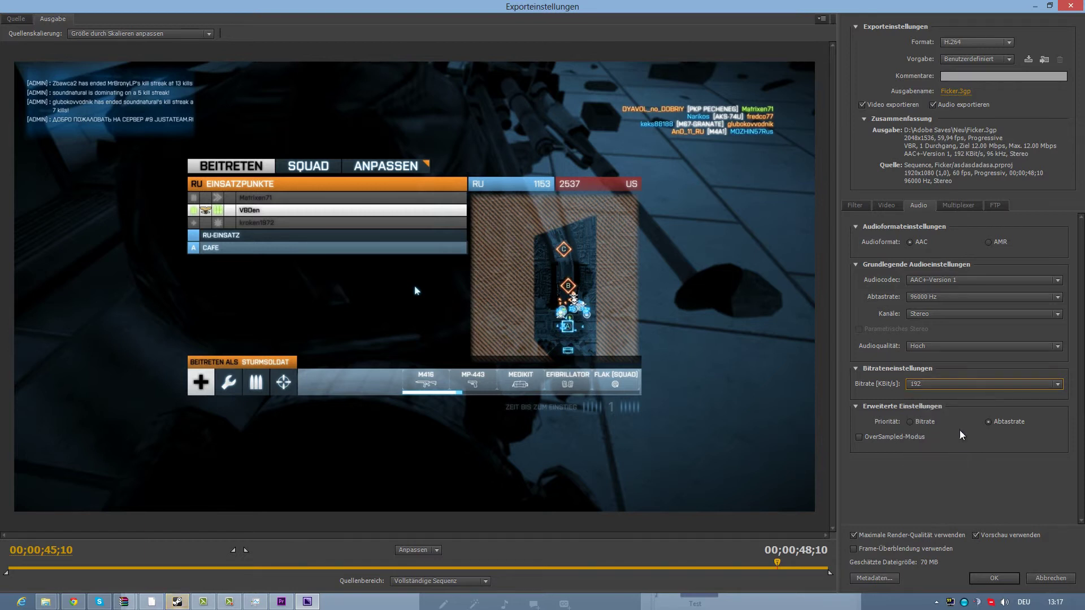
pyautogui.click(981, 387)
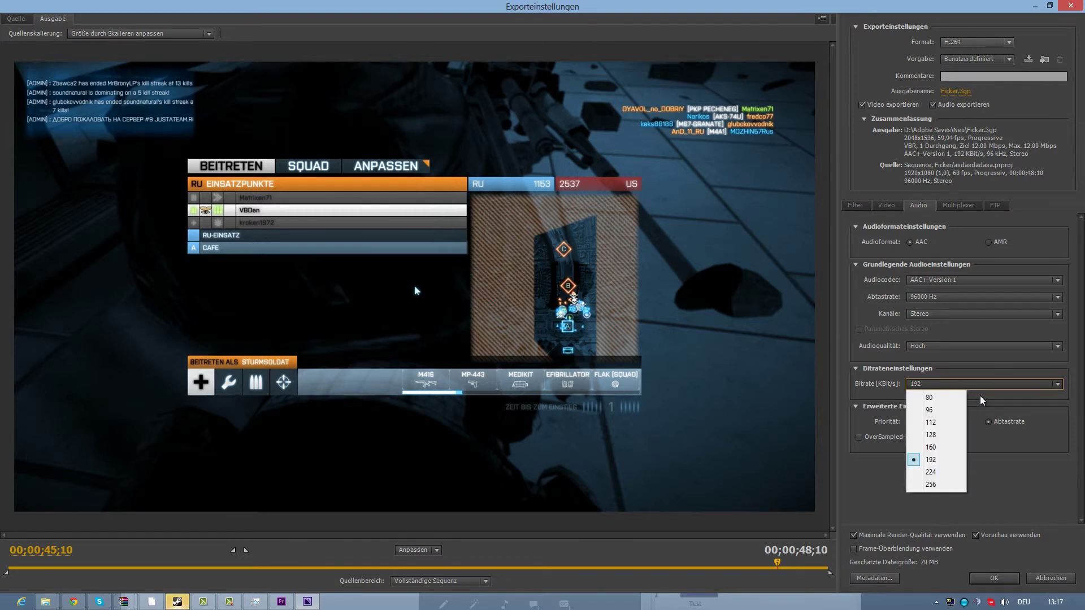
pyautogui.click(979, 397)
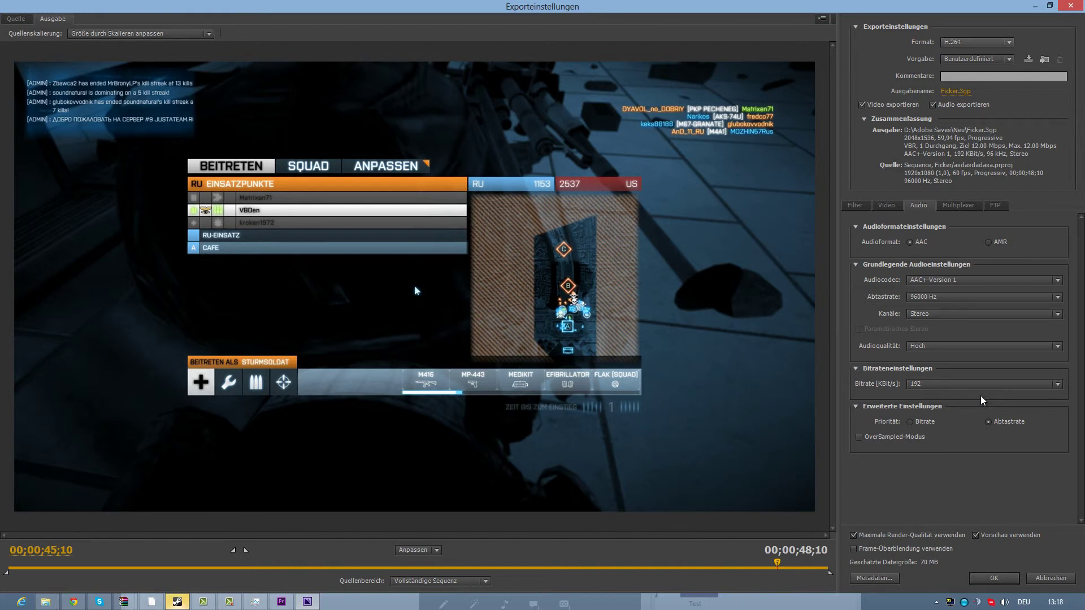
pyautogui.click(914, 419)
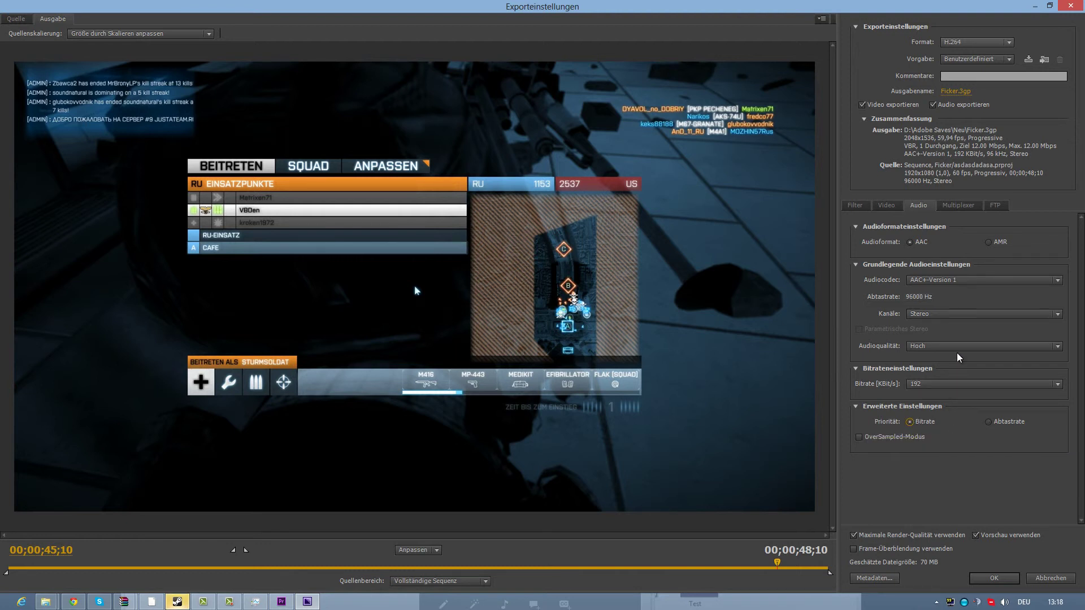
# - Switch the multiplexer container from 3GPP to MP4 with Standard stream compatibility
pyautogui.click(960, 205)
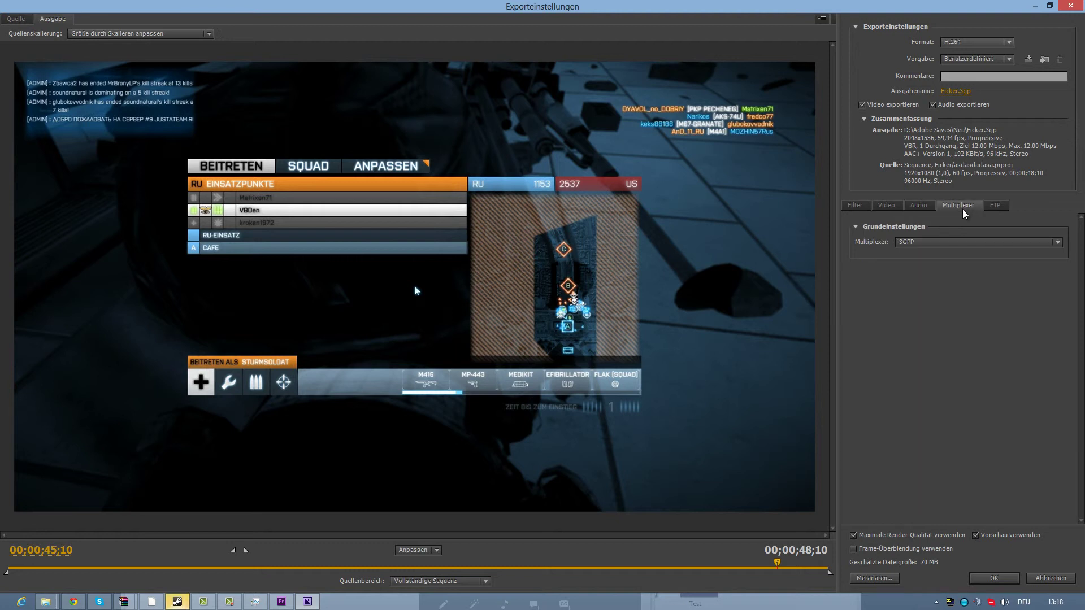
pyautogui.click(955, 239)
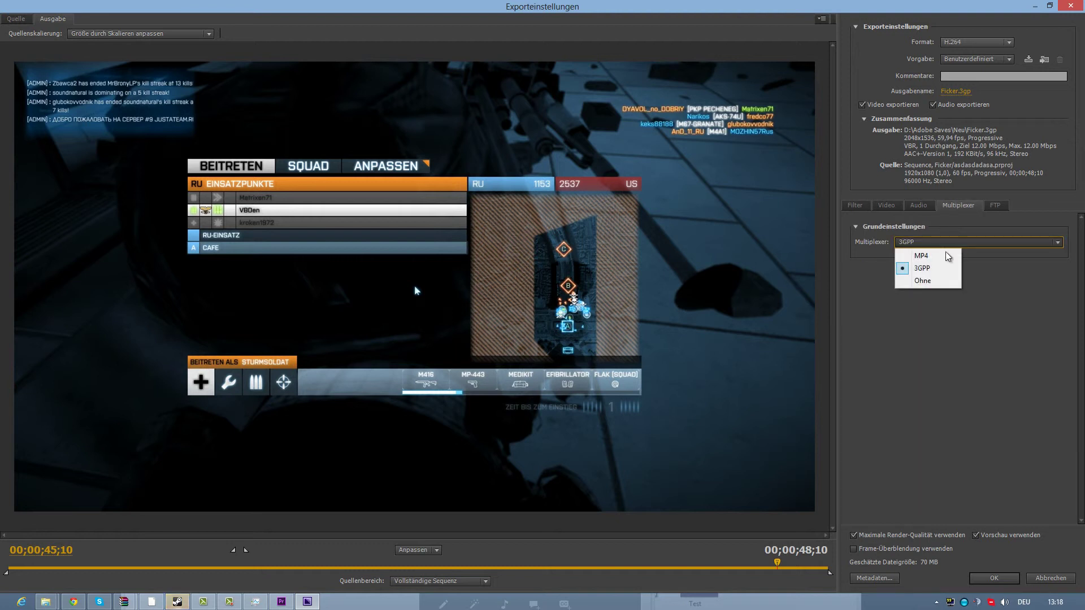
pyautogui.click(946, 252)
pyautogui.click(949, 257)
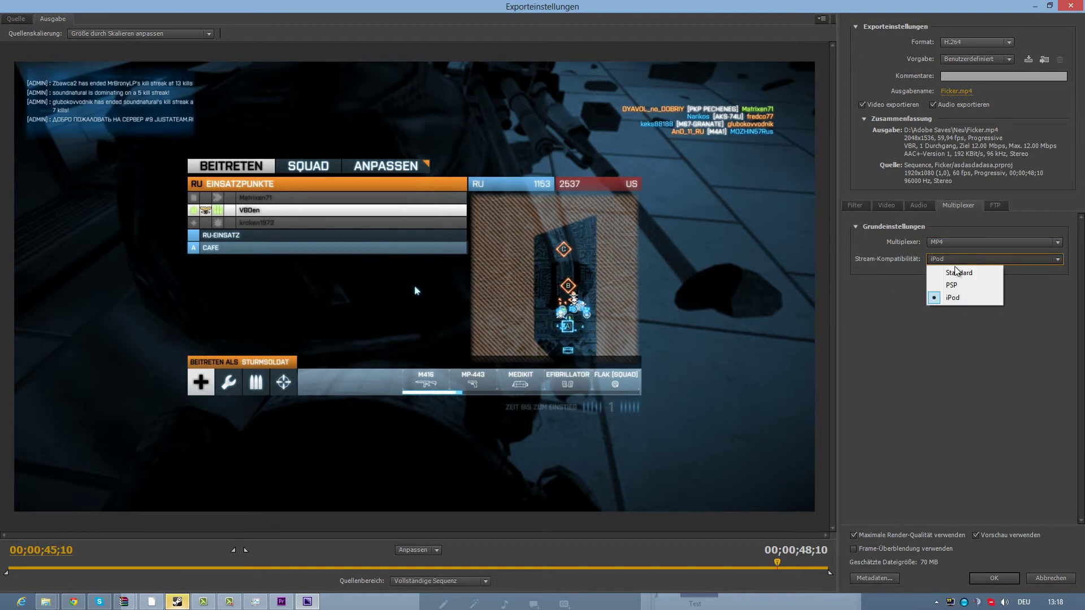
pyautogui.click(959, 273)
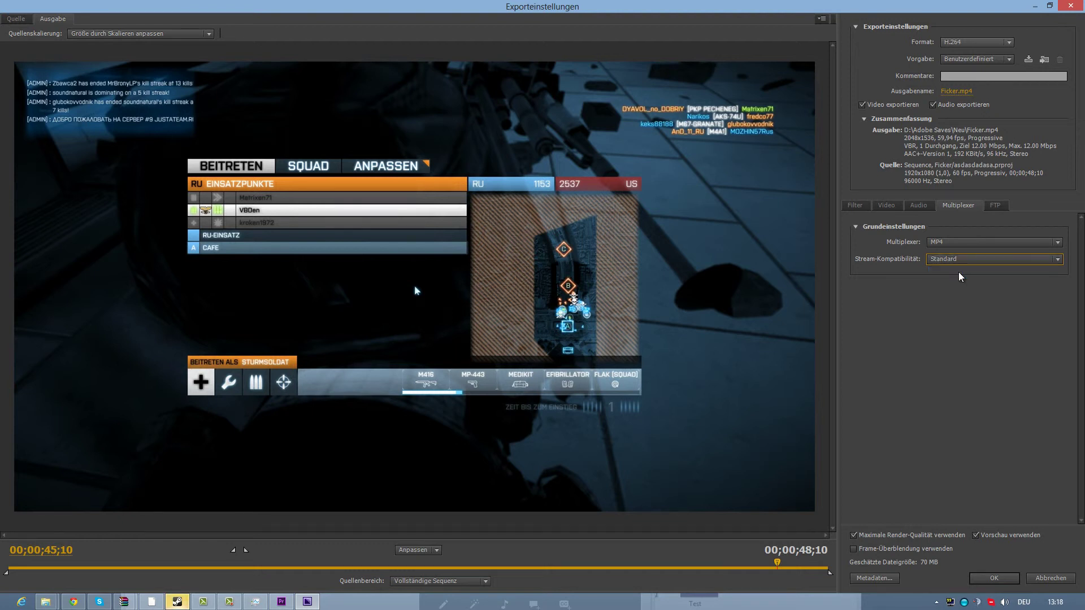
pyautogui.click(993, 208)
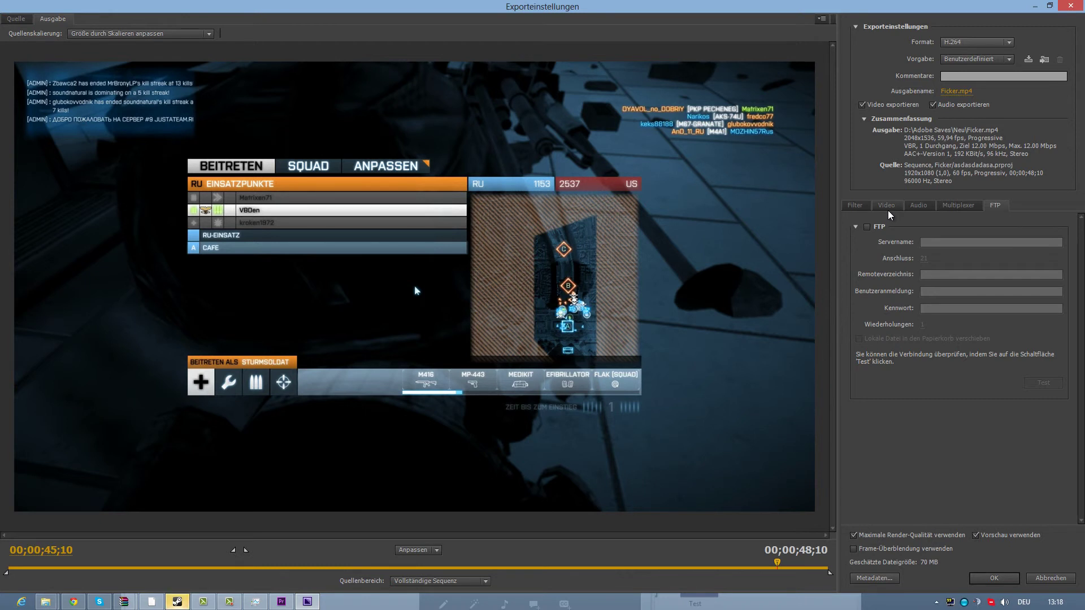
# - Change the video frame rate from 59,94 to 60 fps
pyautogui.click(888, 211)
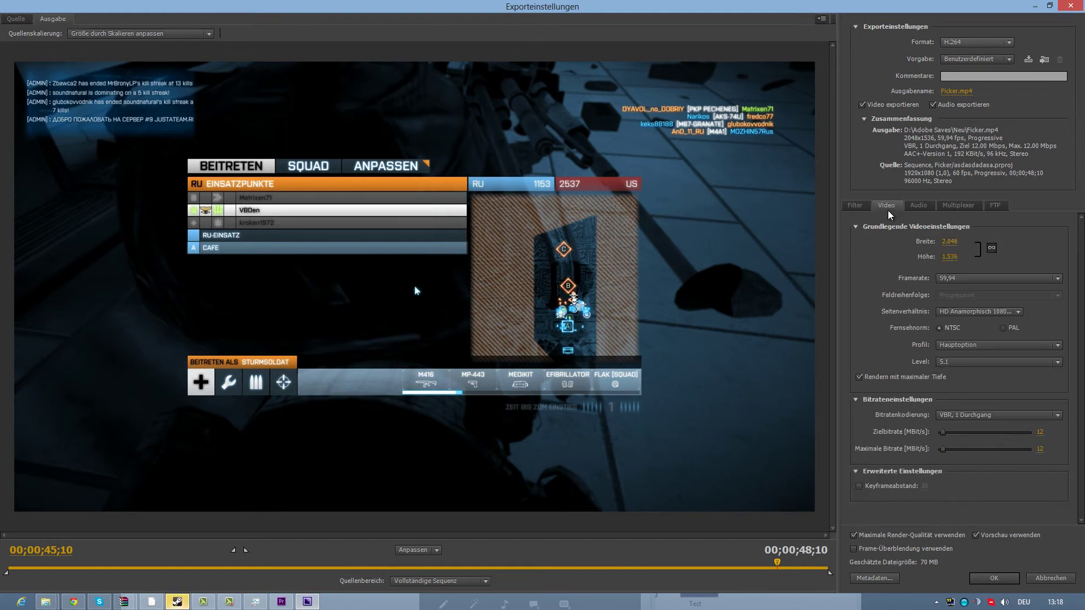
pyautogui.click(961, 278)
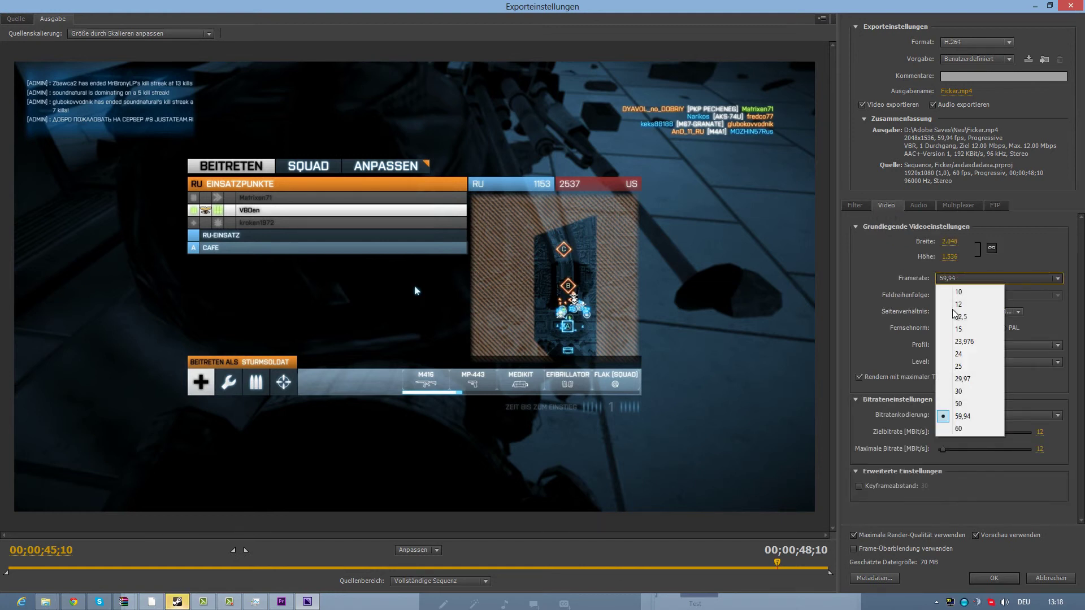
pyautogui.click(945, 433)
pyautogui.click(853, 205)
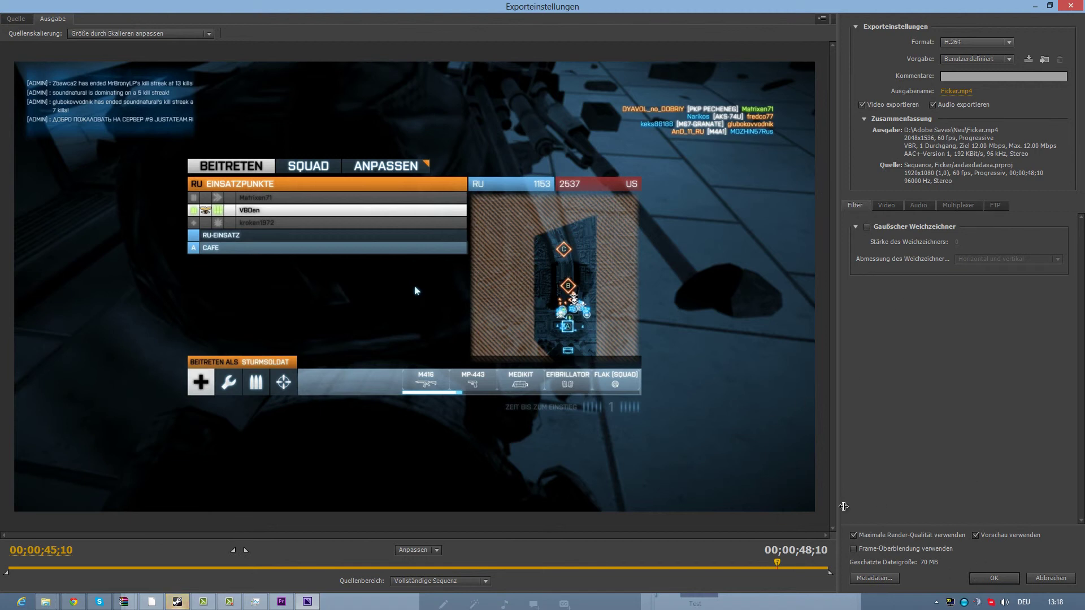
# - Set the source range to Arbeitsbereich and scrub the preview back to 46;06 to check it
pyautogui.moveTo(785, 564)
pyautogui.mouseDown()
pyautogui.moveTo(824, 565)
pyautogui.moveTo(449, 566)
pyautogui.mouseUp()
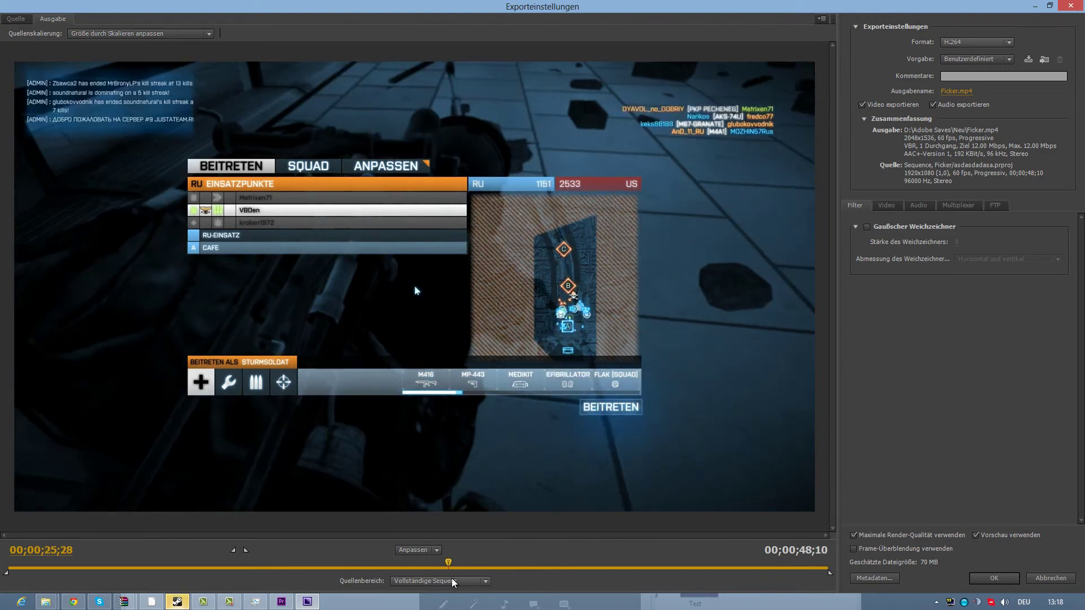
pyautogui.click(452, 578)
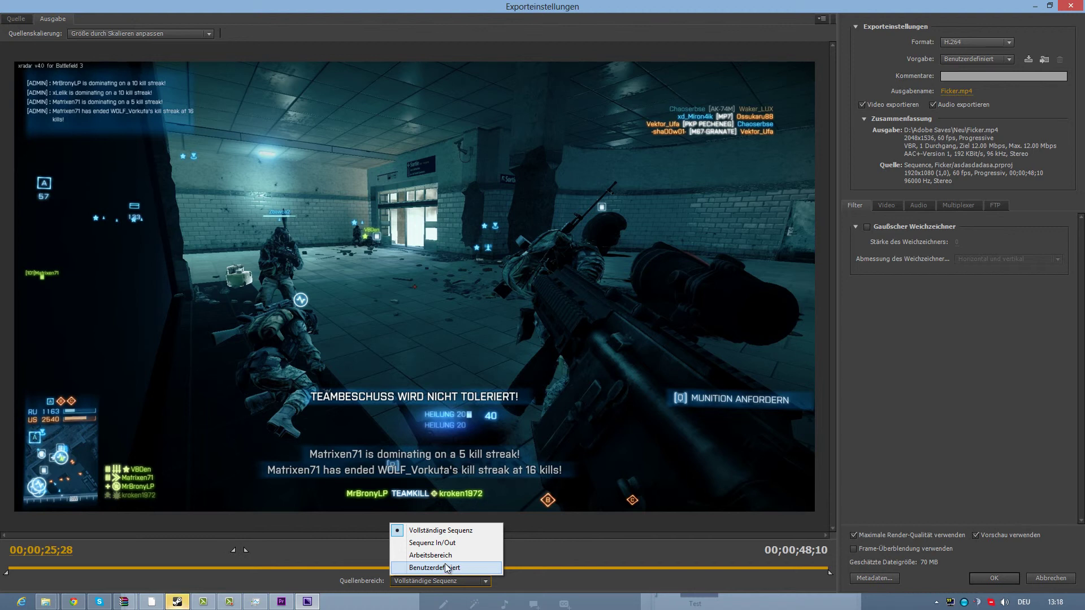
pyautogui.click(449, 555)
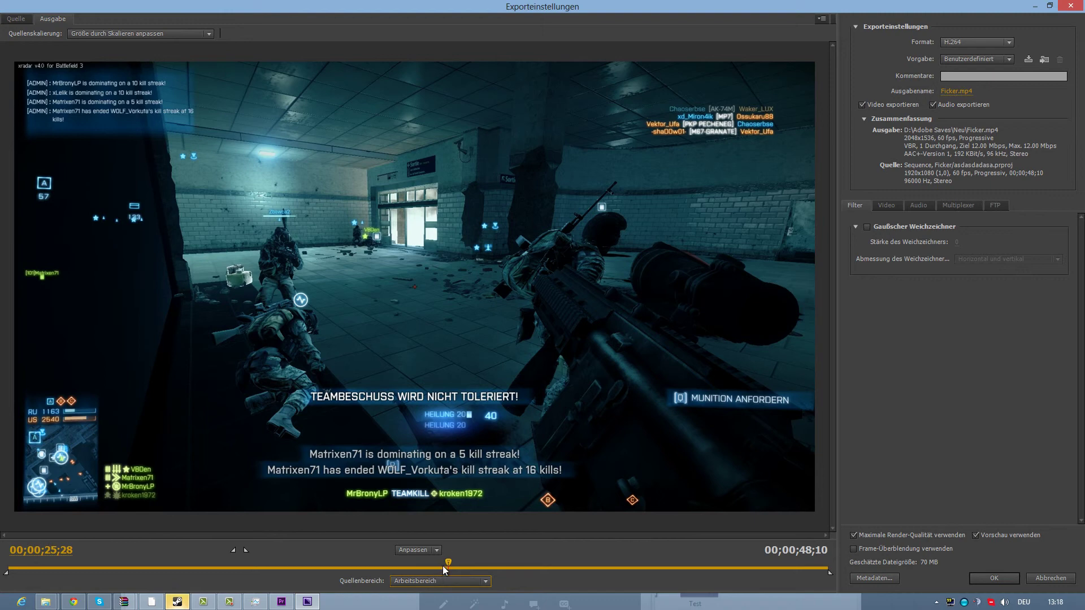
pyautogui.moveTo(449, 564); pyautogui.dragTo(811, 565)
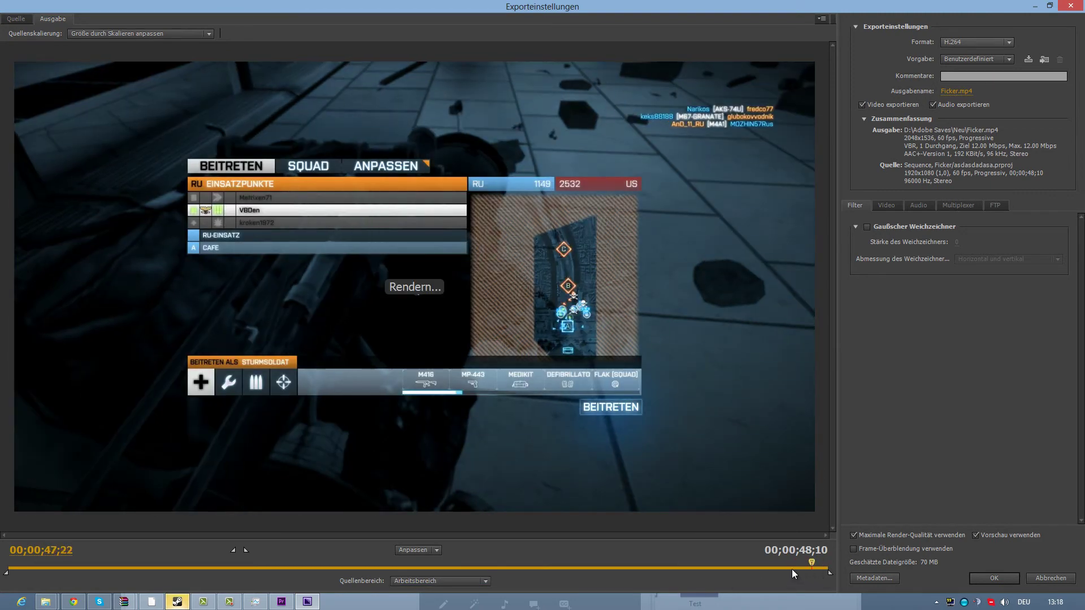
pyautogui.click(792, 569)
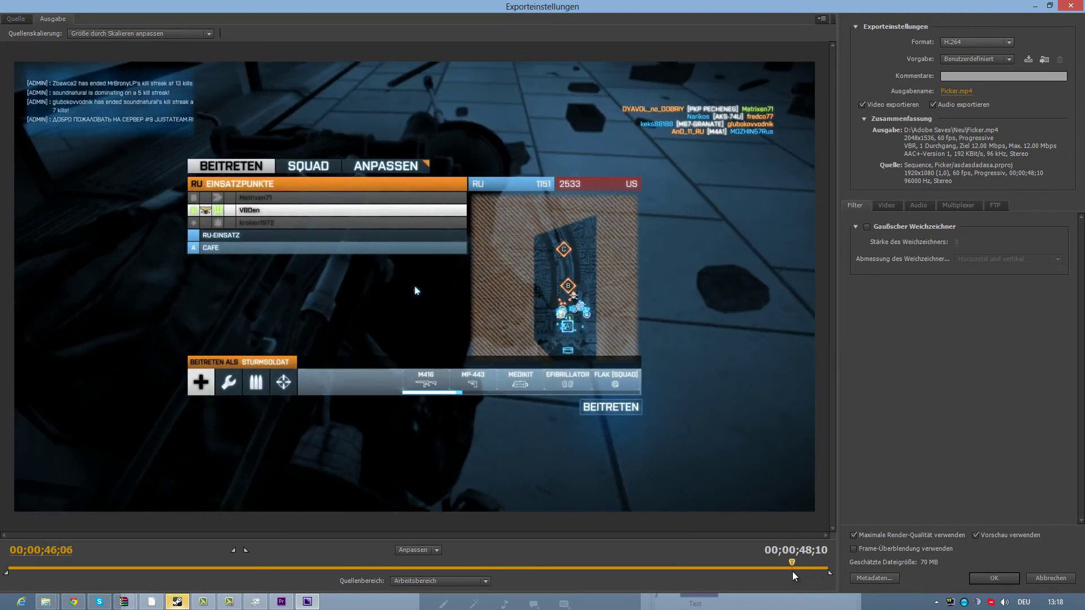